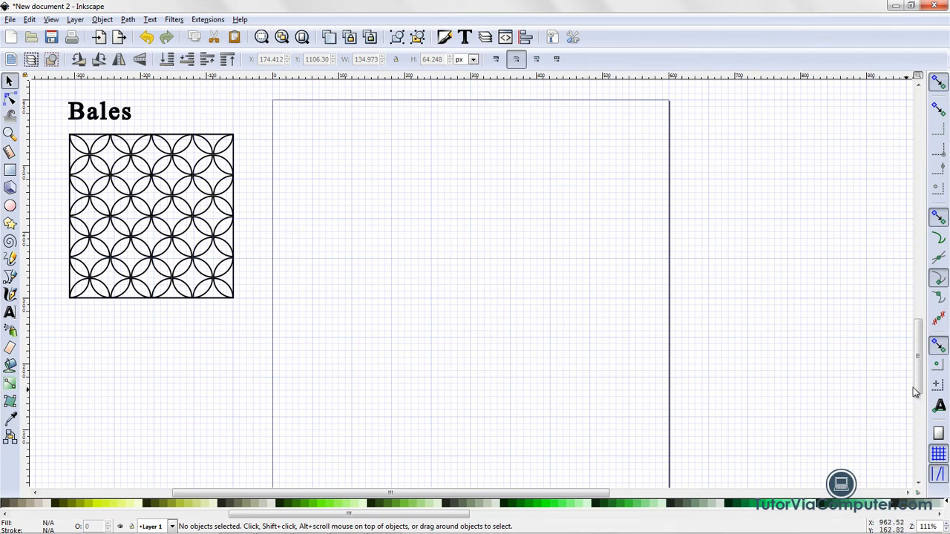
Draw an unfilled ellipse about 80 px wide and 150 px high beneath the "Creates ellipses and circles" heading.
drag(918, 382, 928, 128)
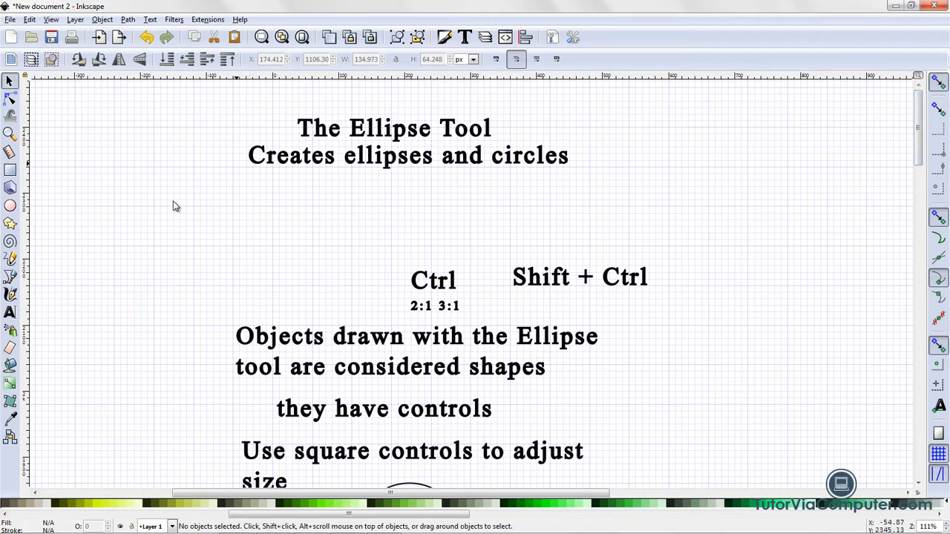
click(10, 207)
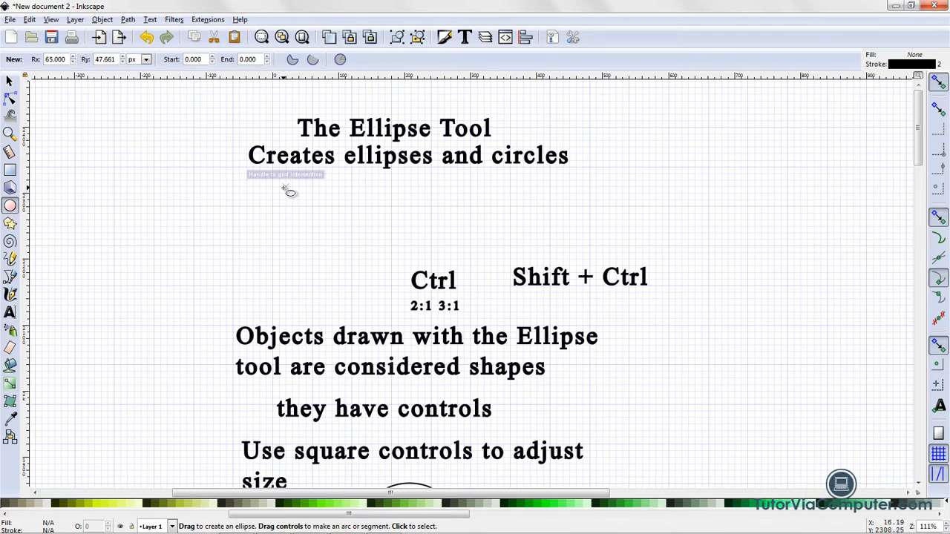
drag(285, 187, 339, 285)
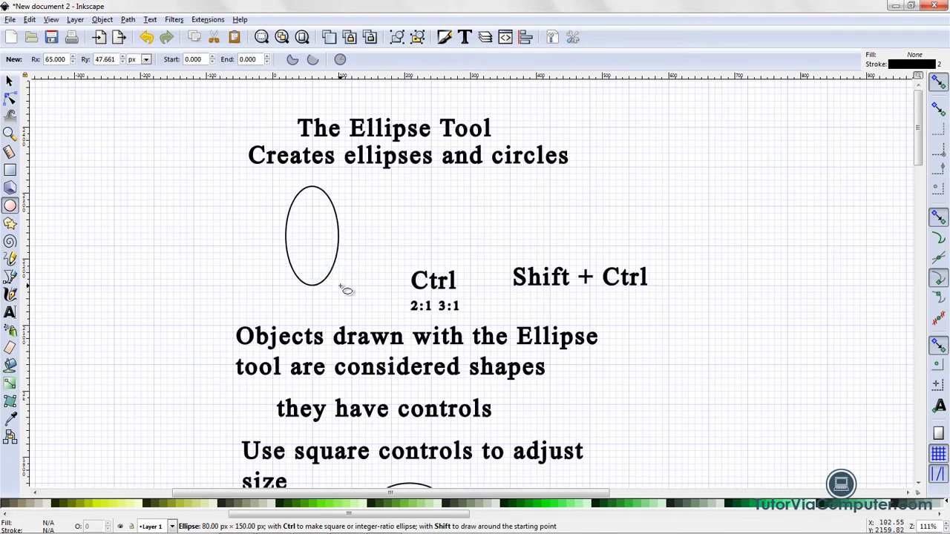
drag(340, 285, 340, 286)
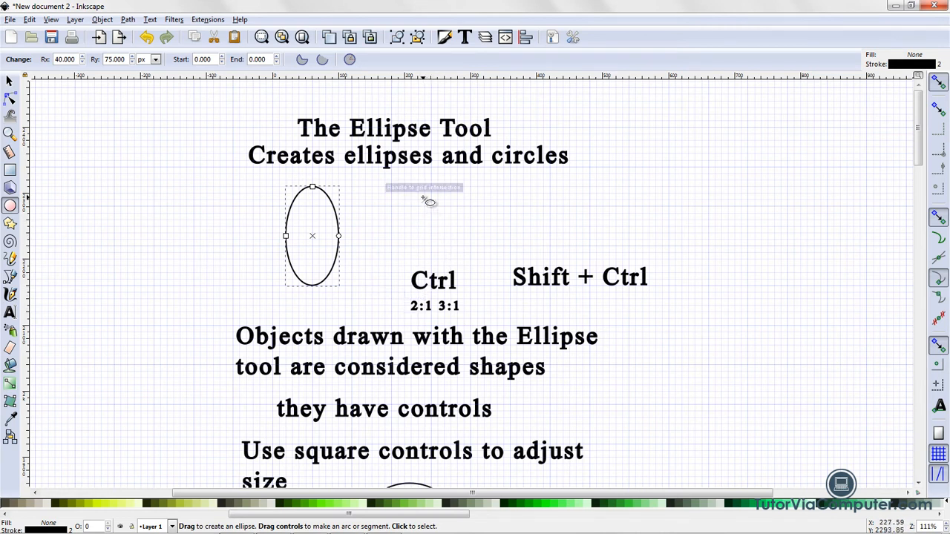
Draw a circle of about 55 px radius above the Ctrl label and one of about 60 px radius, from its centre, above Shift + Ctrl.
key(ctrl)
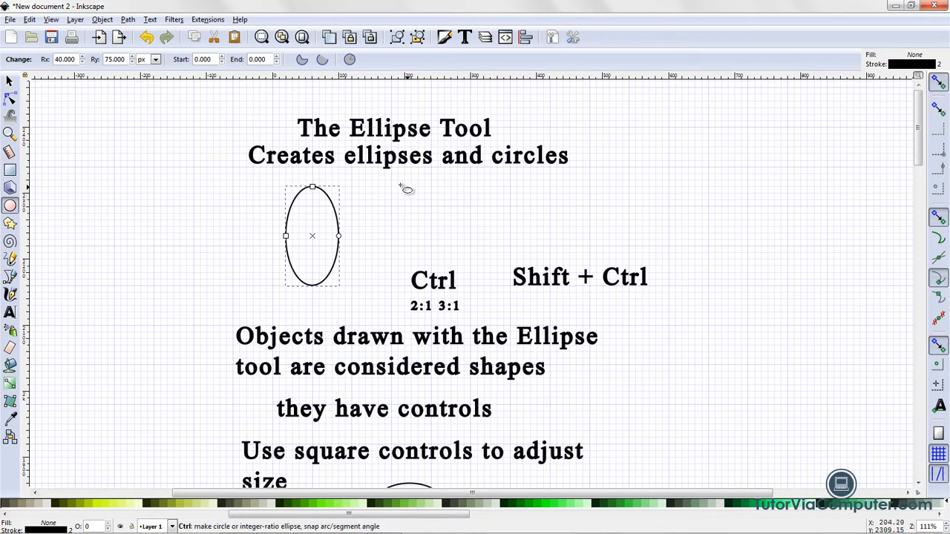
drag(405, 187, 477, 278)
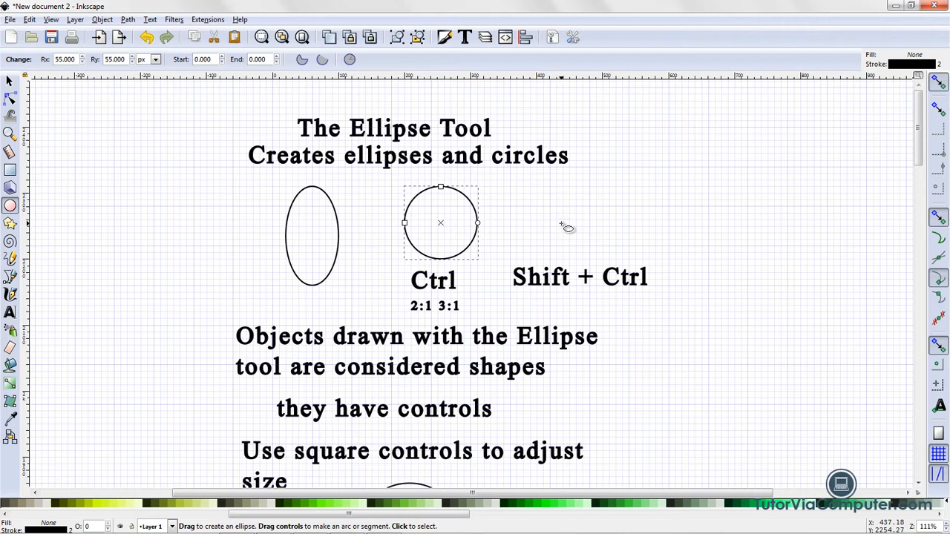
key(ctrl)
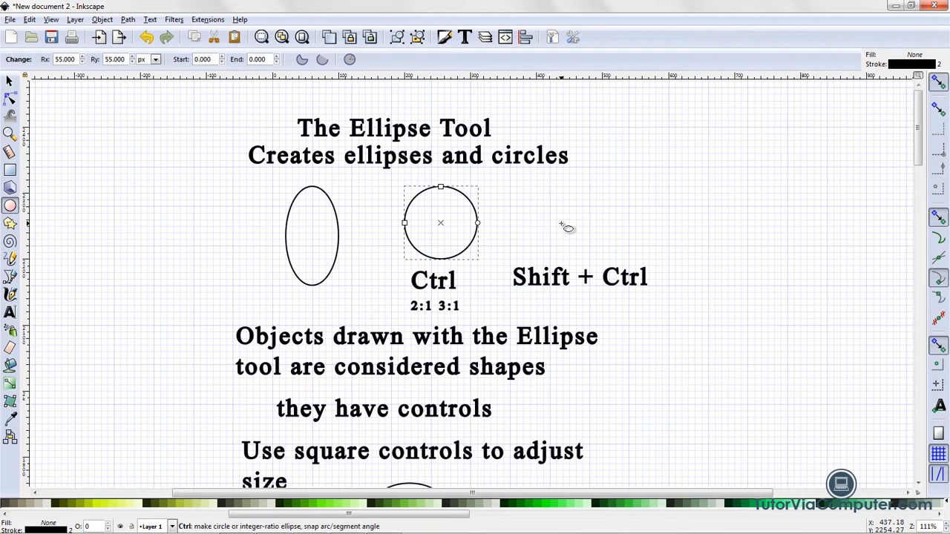
key(shift)
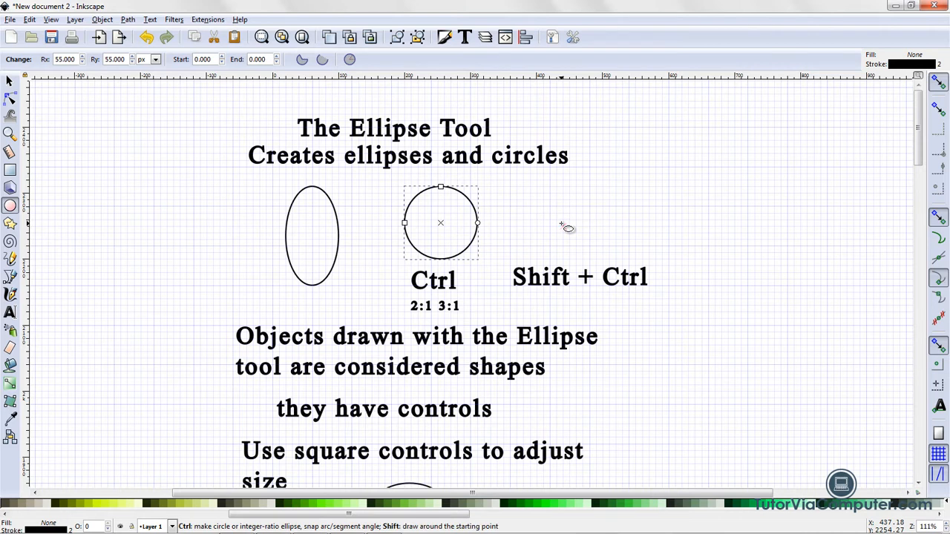
key(Escape)
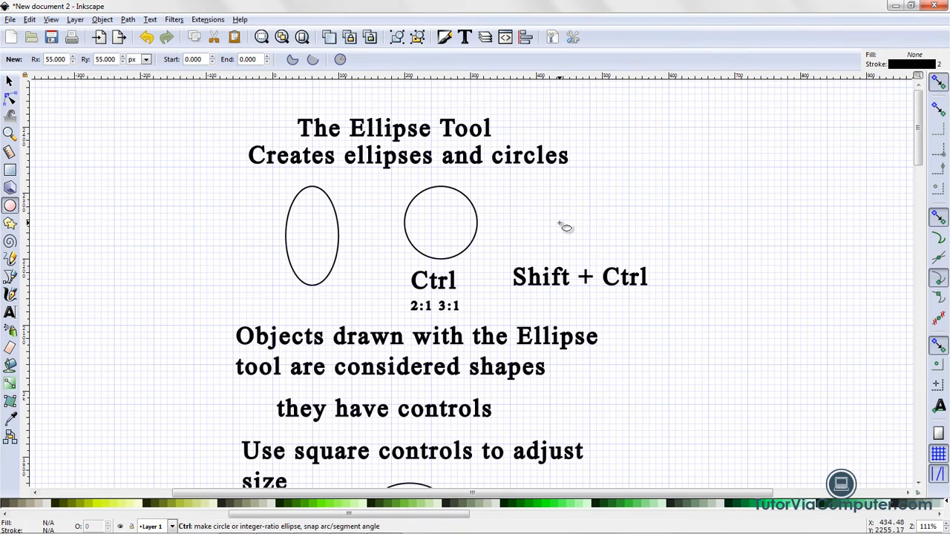
drag(562, 225, 597, 264)
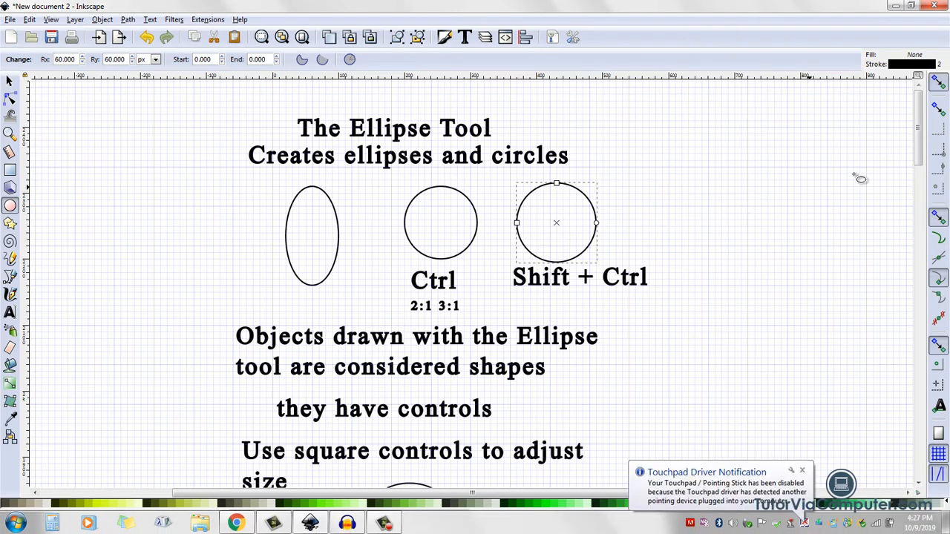
Widen the ellipse beneath "Use square controls to adjust size" to a horizontal radius of about 87 px using its square control.
mouse_move(921, 156)
mouse_down()
mouse_move(922, 193)
mouse_move(924, 172)
mouse_up()
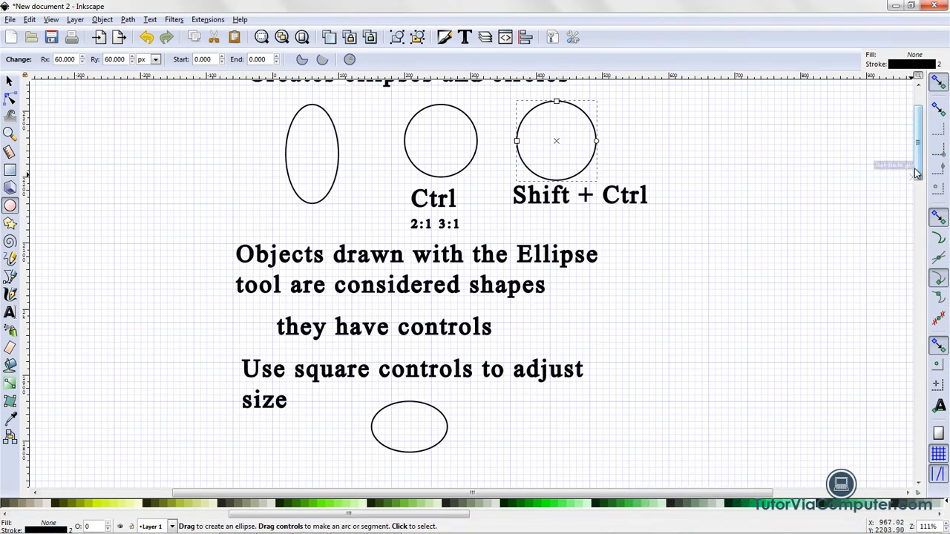
scroll(919, 171, down, 4)
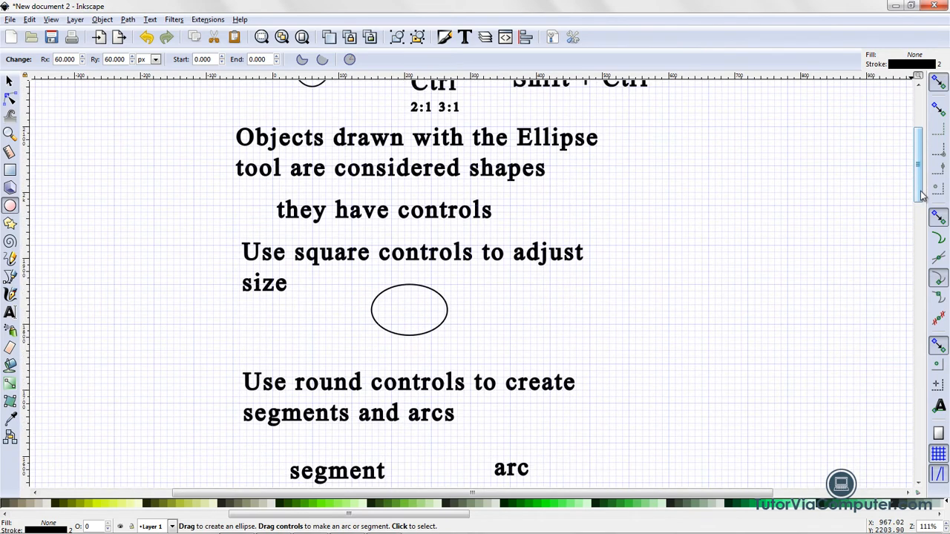
click(429, 321)
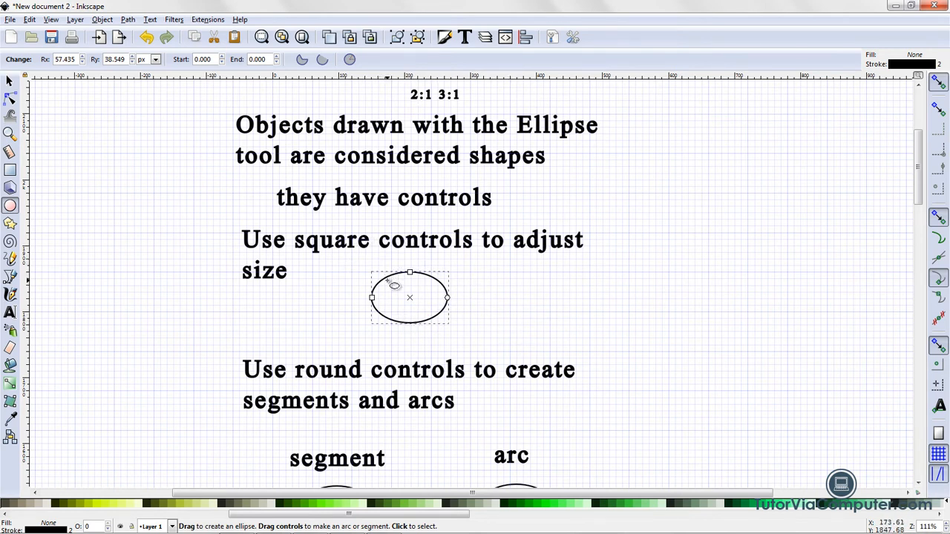
drag(372, 298, 351, 298)
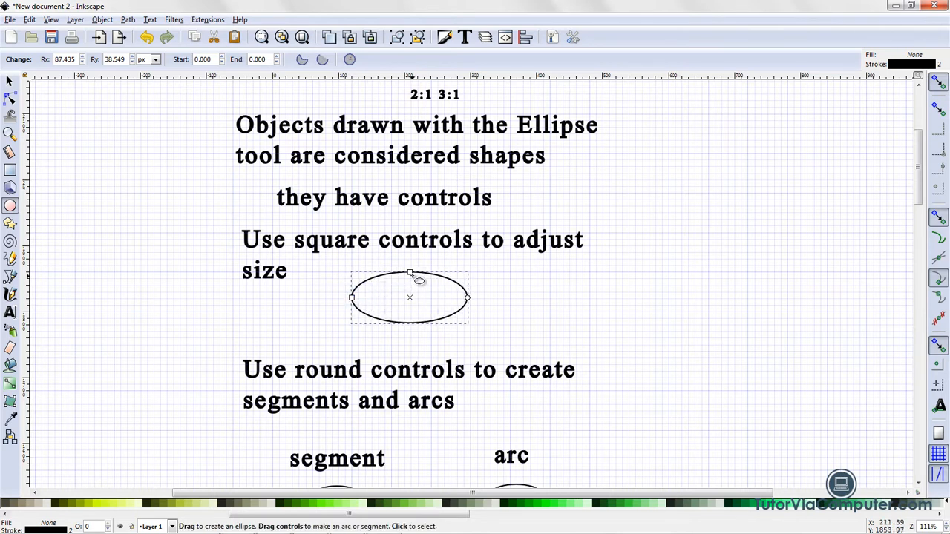
mouse_move(410, 272)
mouse_down()
mouse_move(411, 250)
mouse_move(411, 273)
mouse_up()
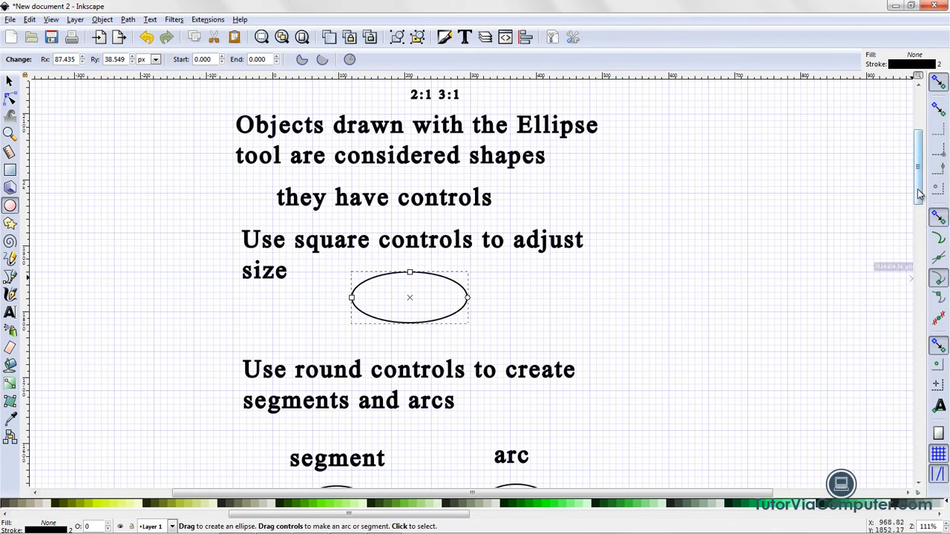
Turn the ellipse under "segment" into a segment ending at about 207° and the one under "arc" into an open arc ending at about 224°.
drag(917, 189, 920, 224)
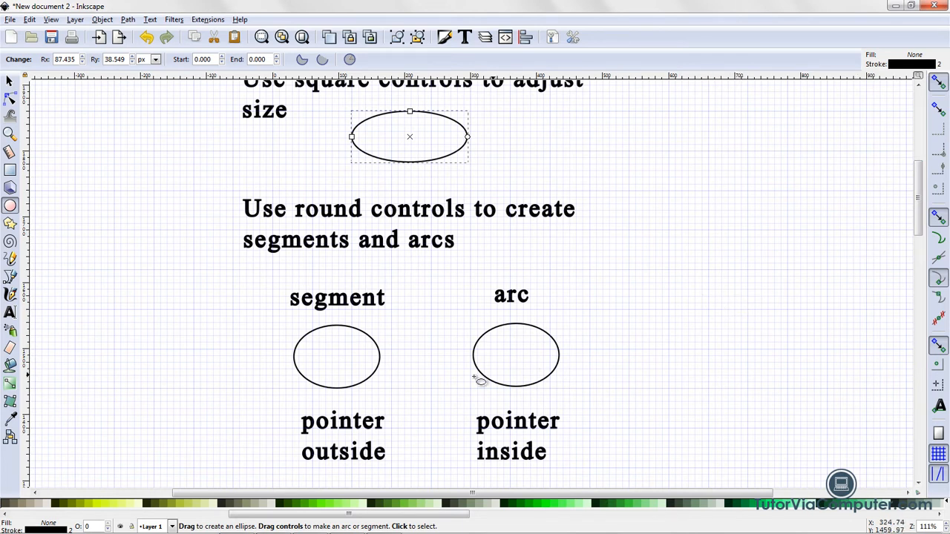
click(381, 367)
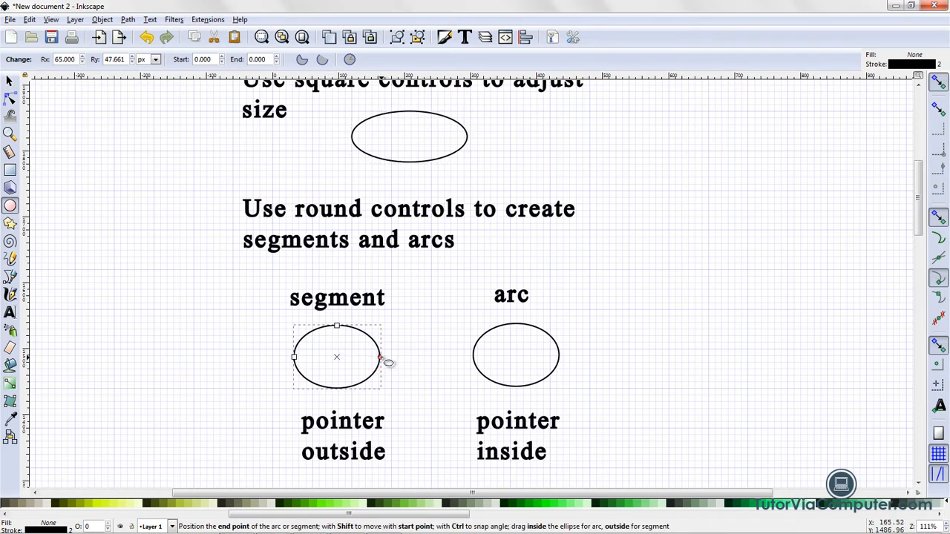
drag(384, 360, 279, 333)
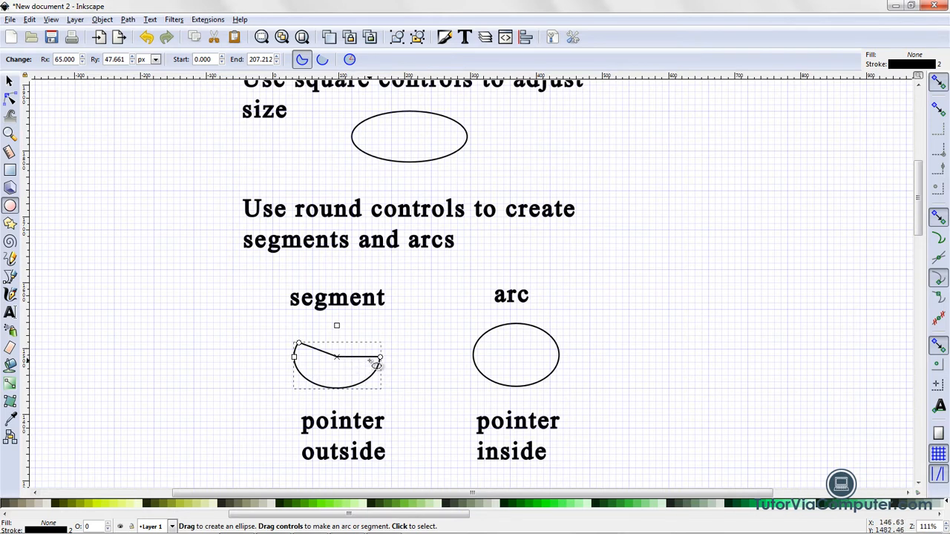
click(552, 382)
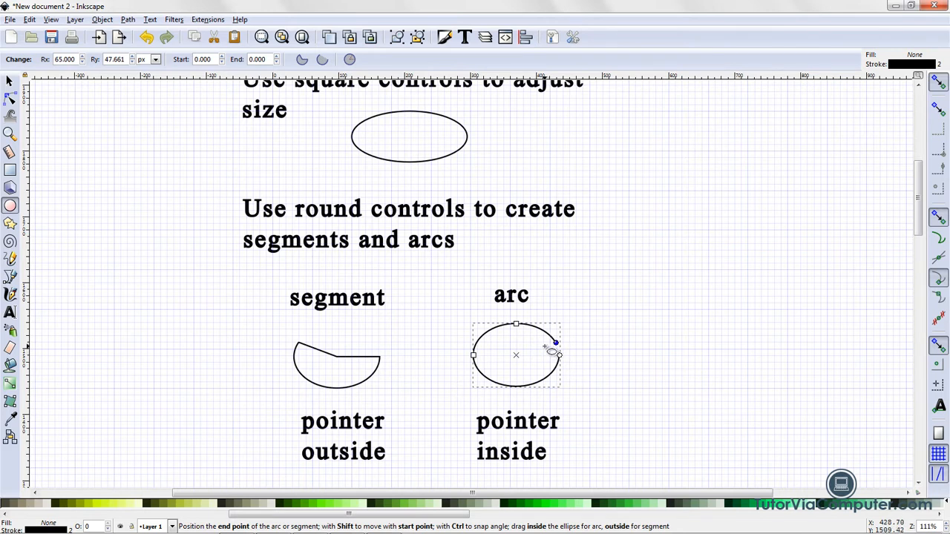
drag(544, 346, 509, 351)
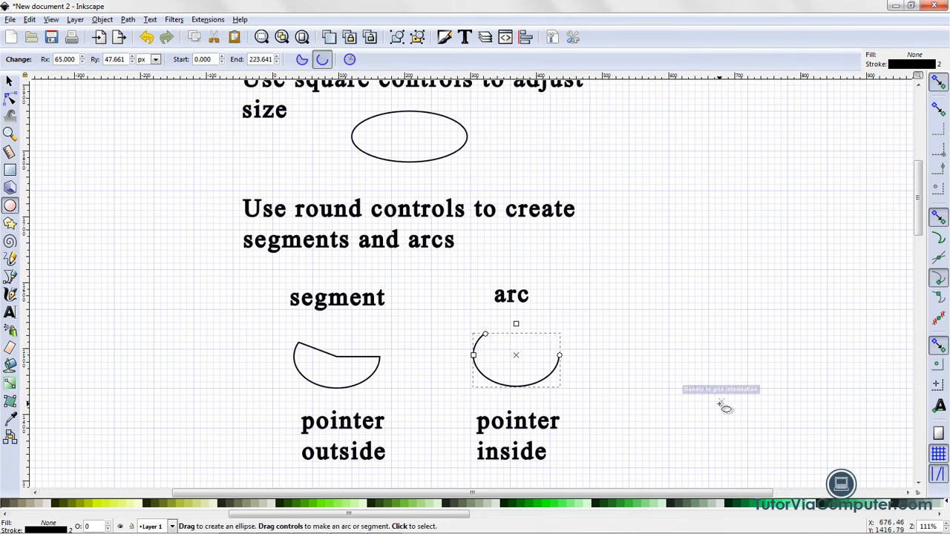
Draw another open arc with radii of about 60 by 40 px beneath "Creates the last thing you drew".
scroll(921, 241, down, 4)
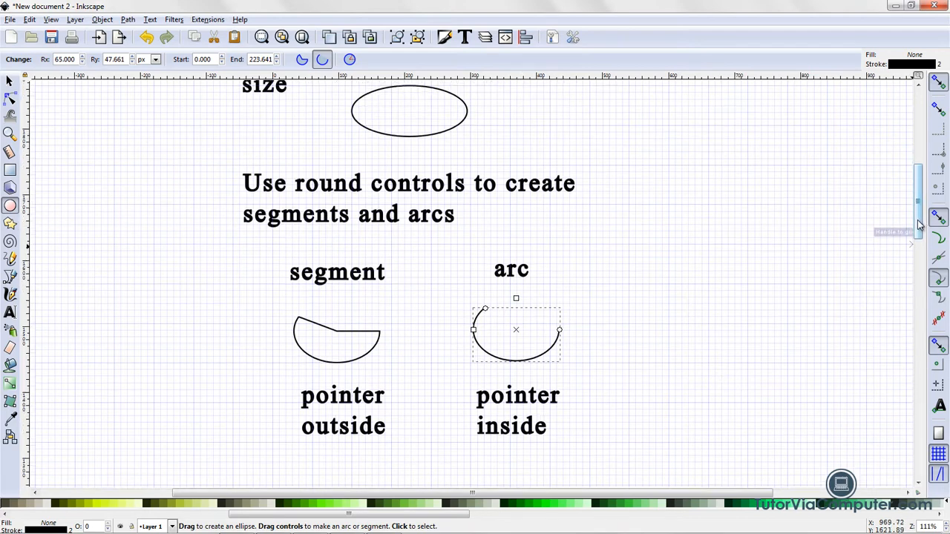
drag(920, 241, 920, 265)
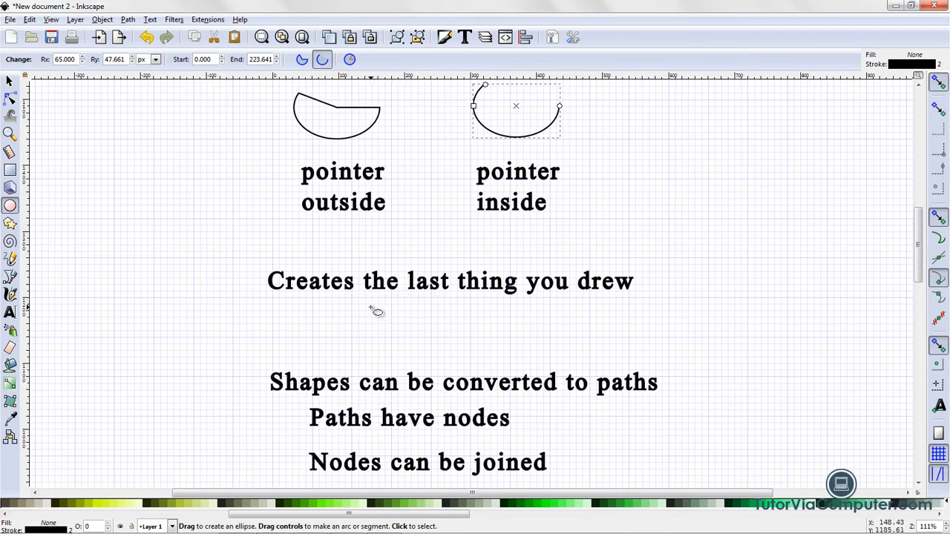
drag(371, 305, 451, 357)
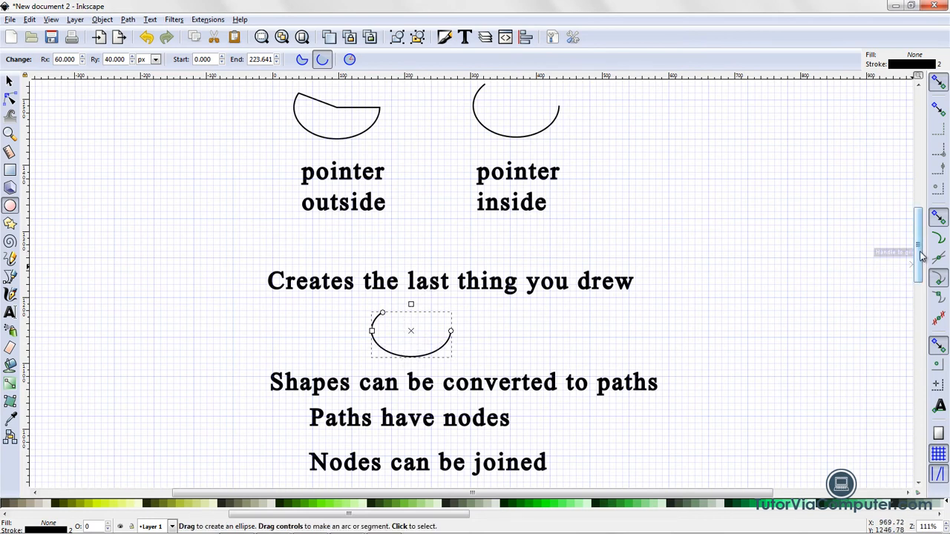
Convert the new arc to a path and reshape it by moving its upper-left end node near the other end and bowing the curve outward.
scroll(918, 248, up, 2)
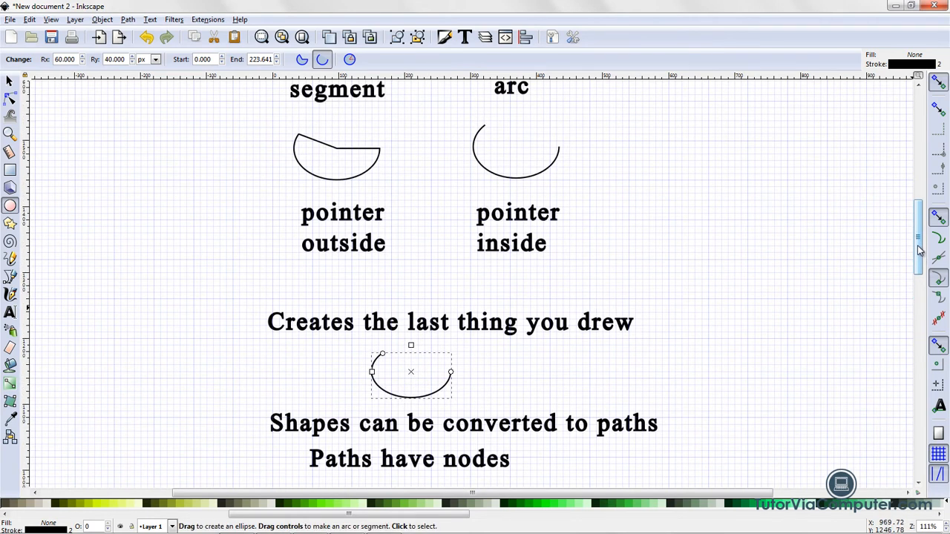
drag(918, 249, 920, 288)
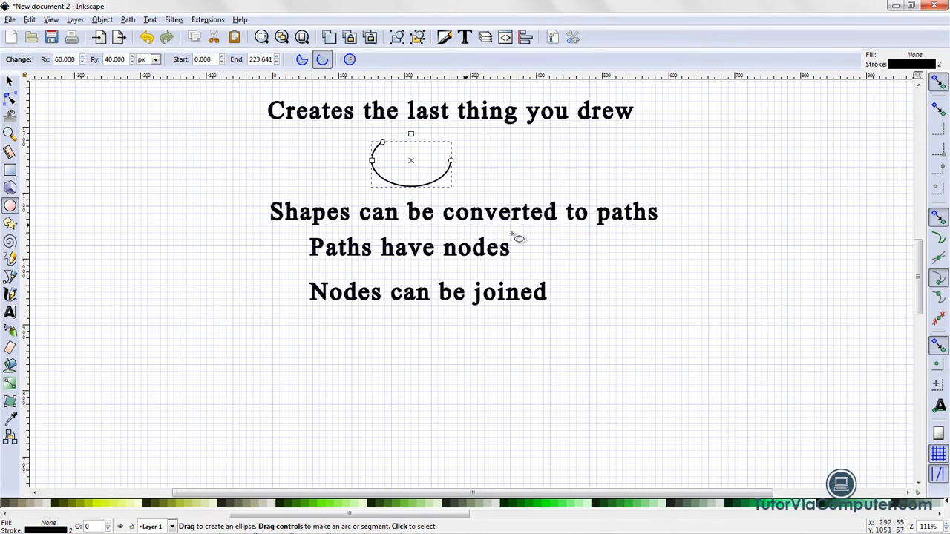
click(9, 100)
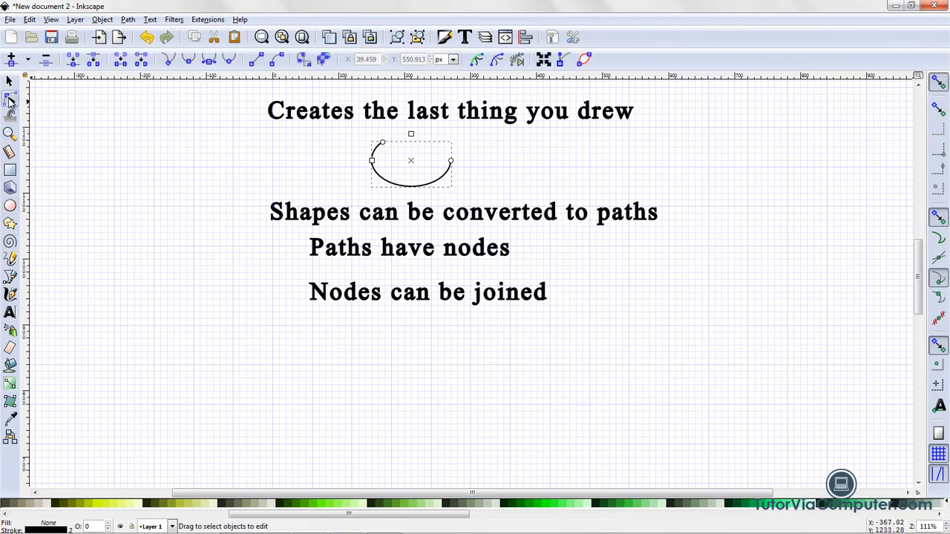
click(305, 61)
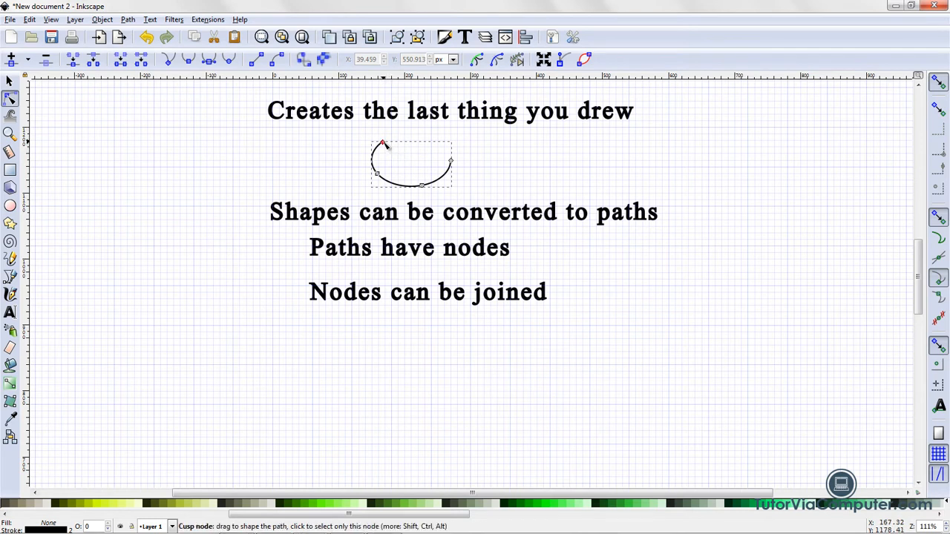
drag(383, 143, 439, 149)
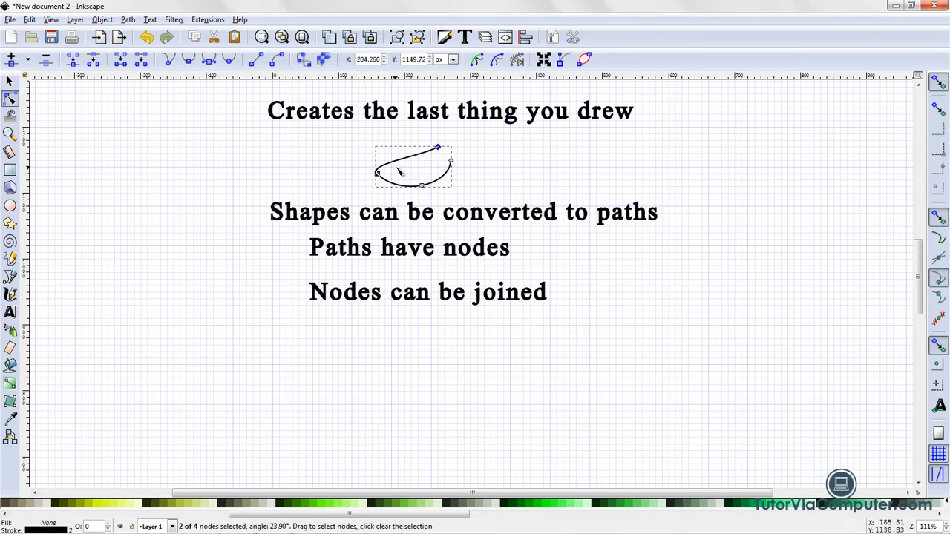
drag(415, 171, 407, 154)
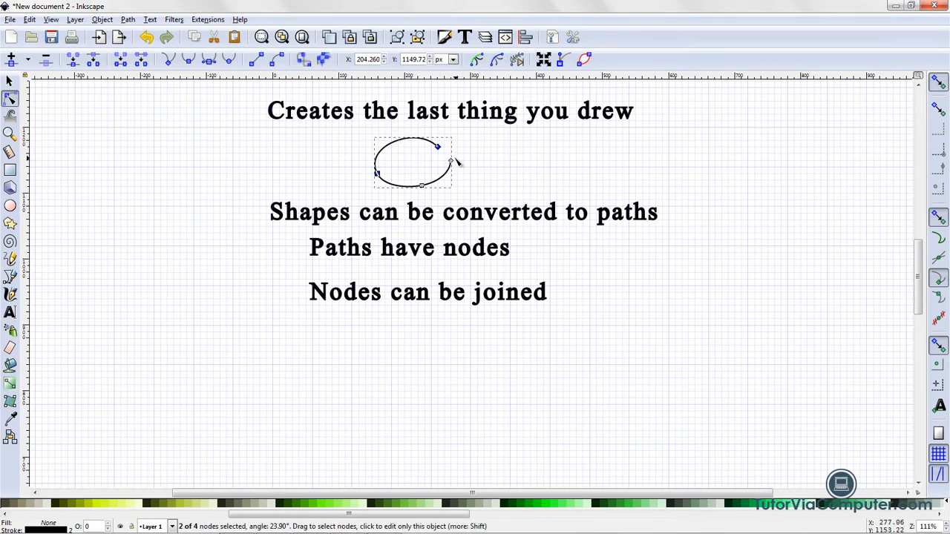
Join the path's two open end nodes into one node to close the shape.
click(494, 177)
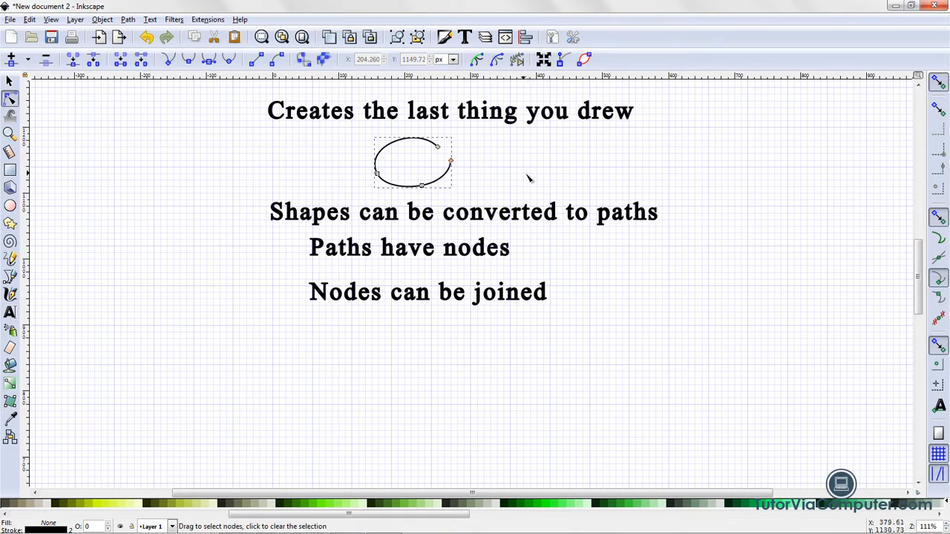
click(451, 162)
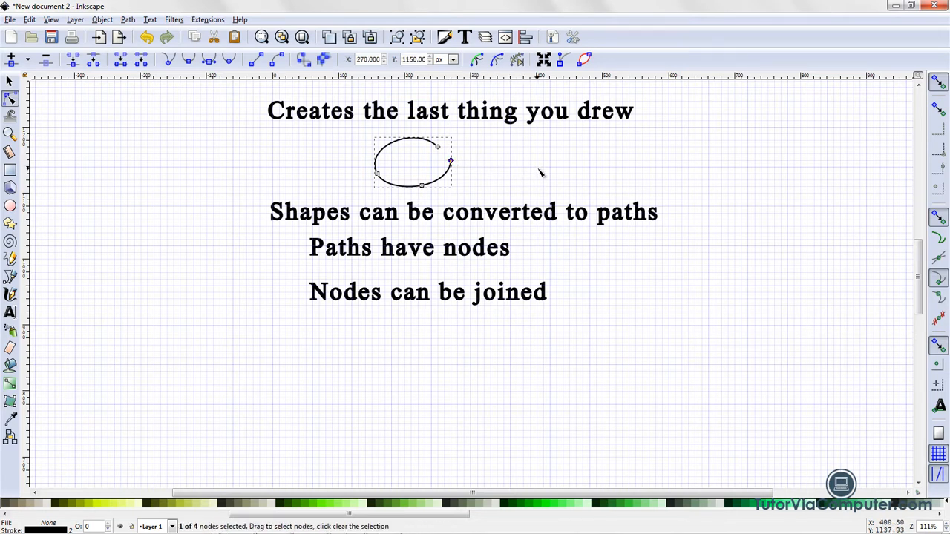
shift+click(438, 148)
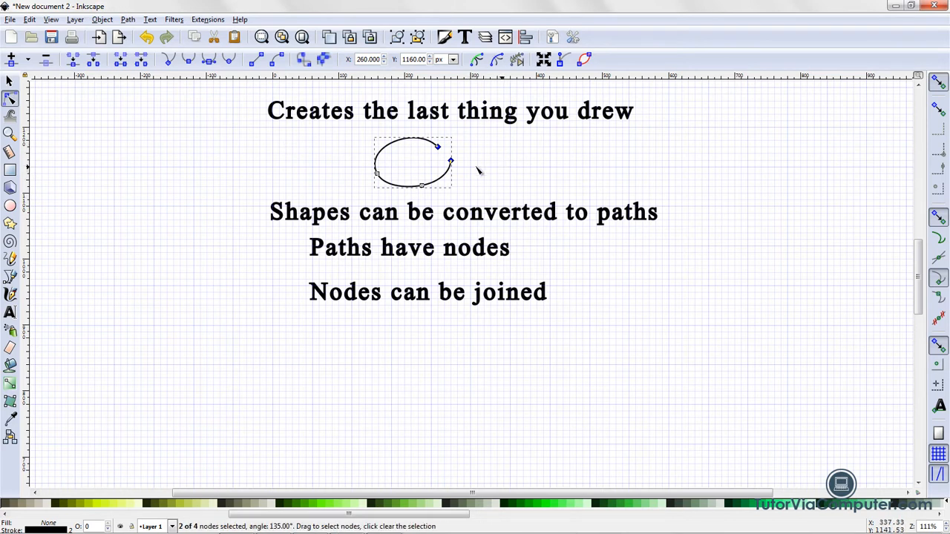
click(76, 61)
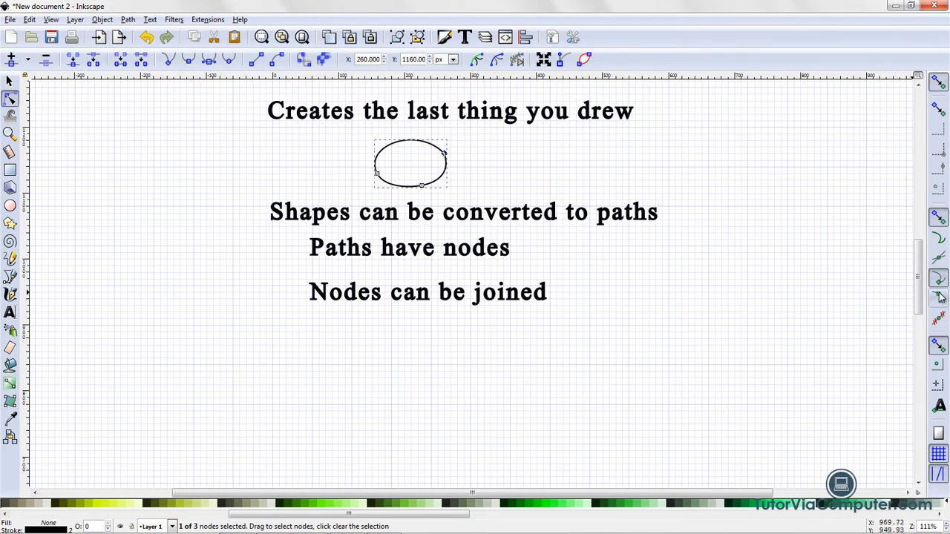
Set the document's rectangular grid to show a major grid line every 3 lines.
drag(917, 280, 941, 361)
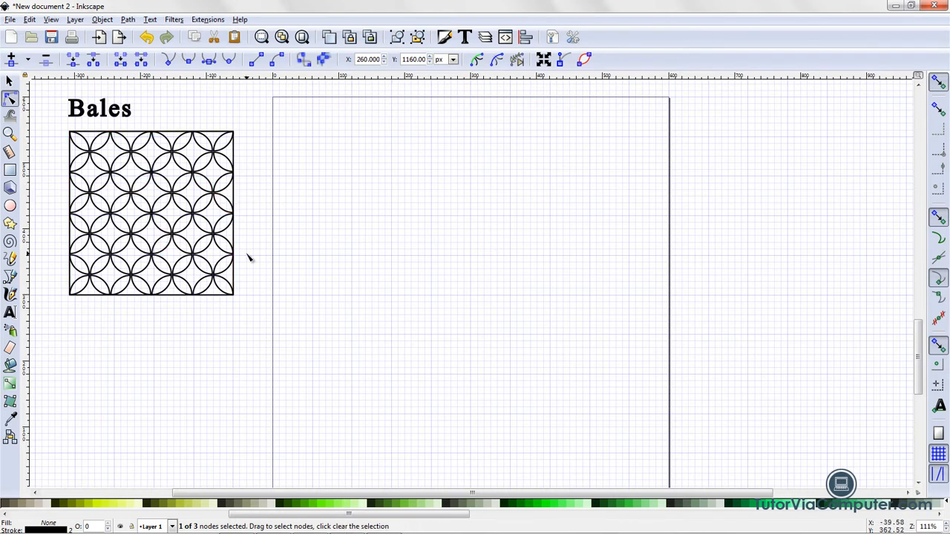
click(10, 20)
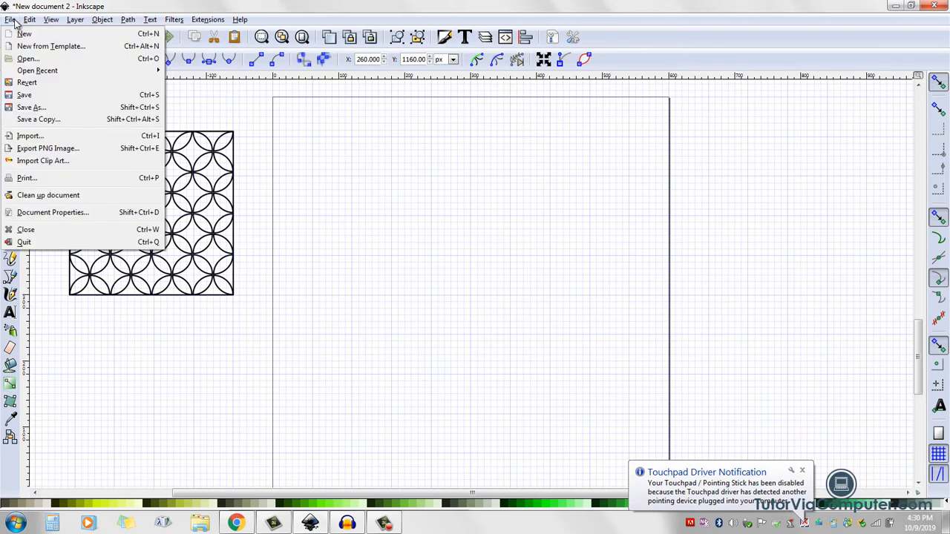
click(50, 213)
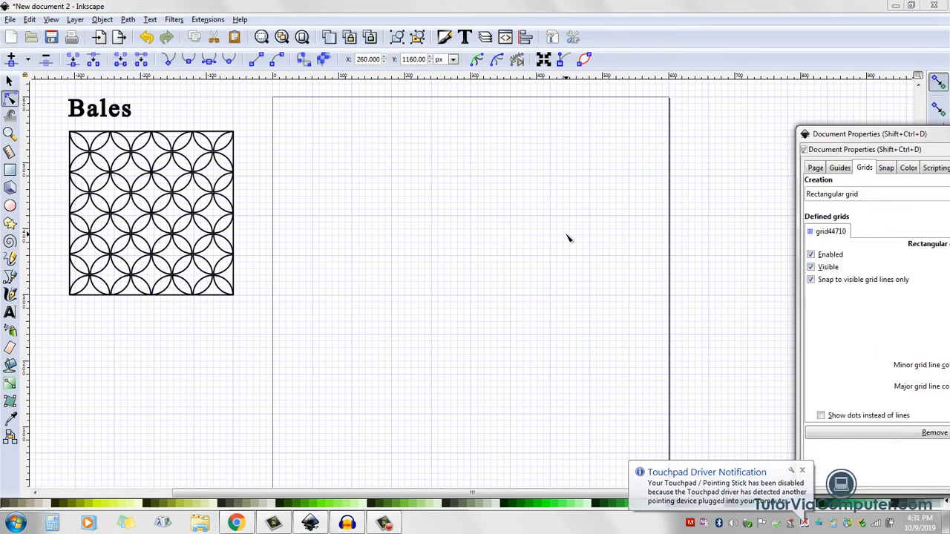
drag(918, 132, 534, 133)
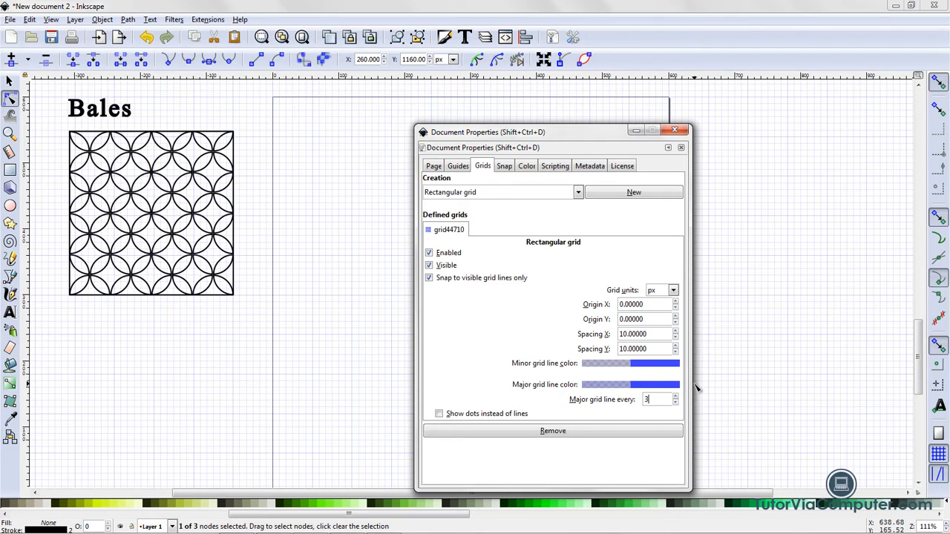
key(Tab)
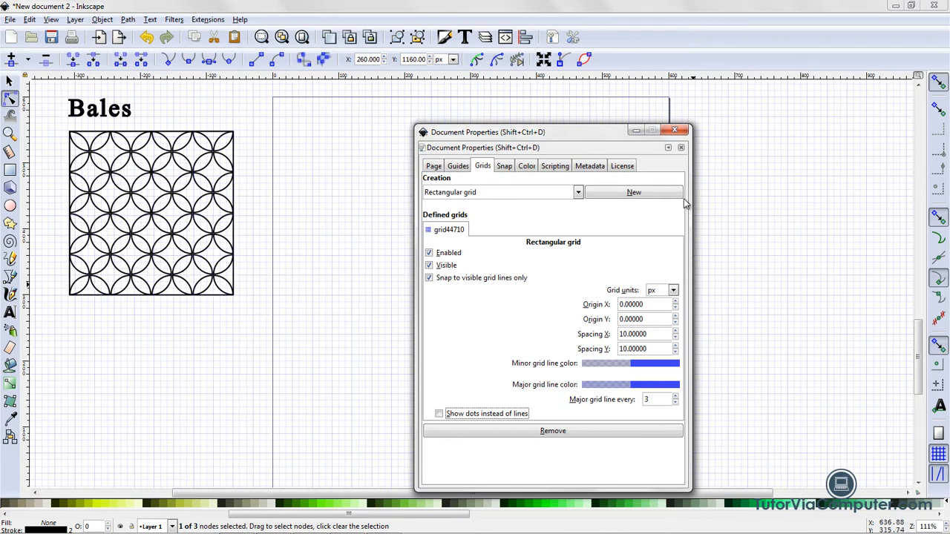
click(678, 133)
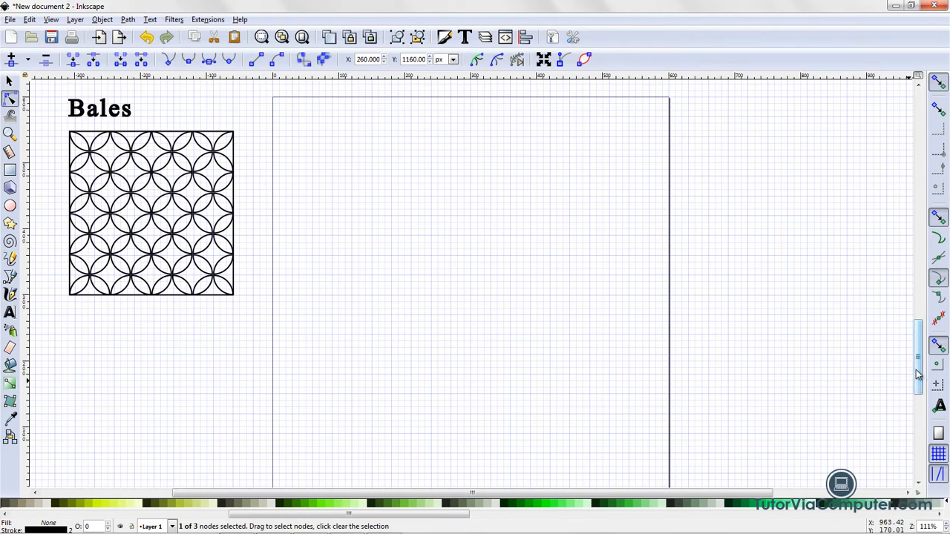
Reset the Ellipse tool to whole ellipses using a small test arc above the Bales pattern, and delete that test shape.
click(10, 135)
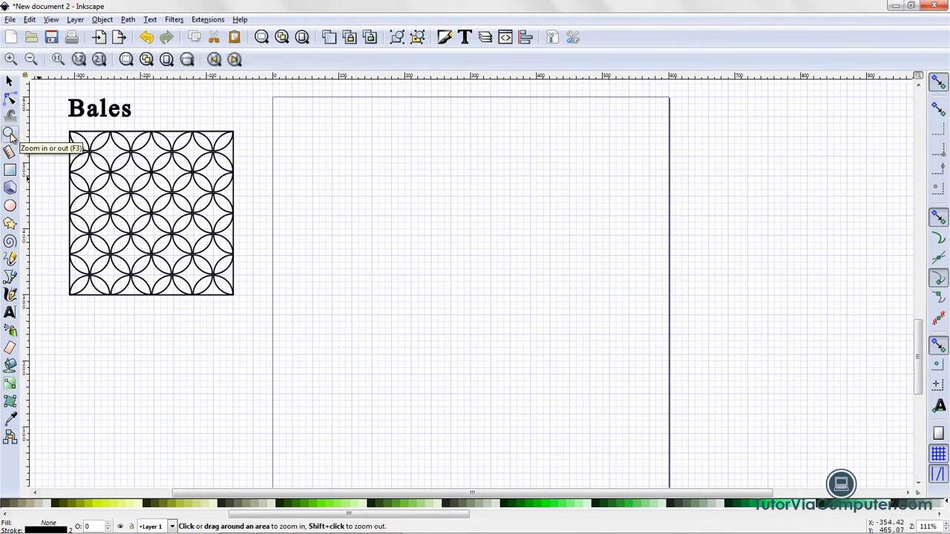
click(294, 117)
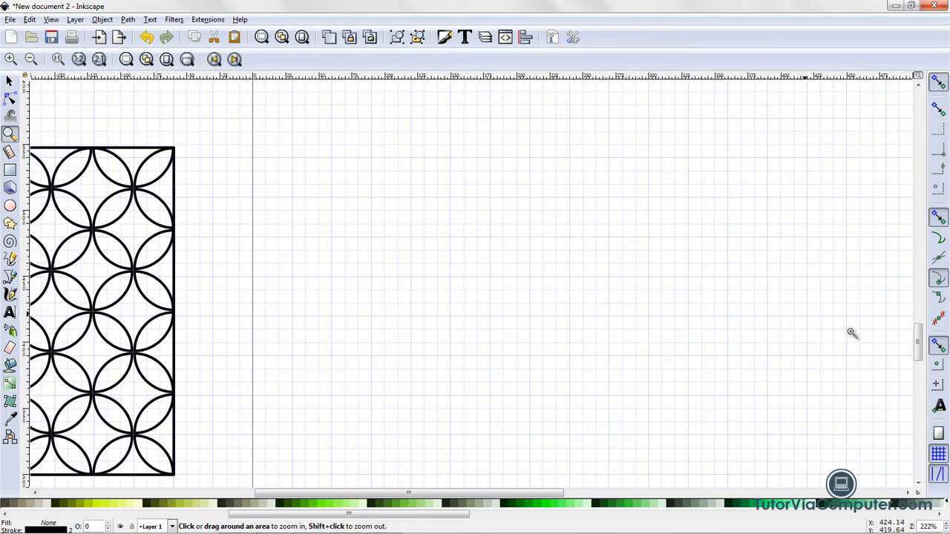
drag(918, 355, 918, 346)
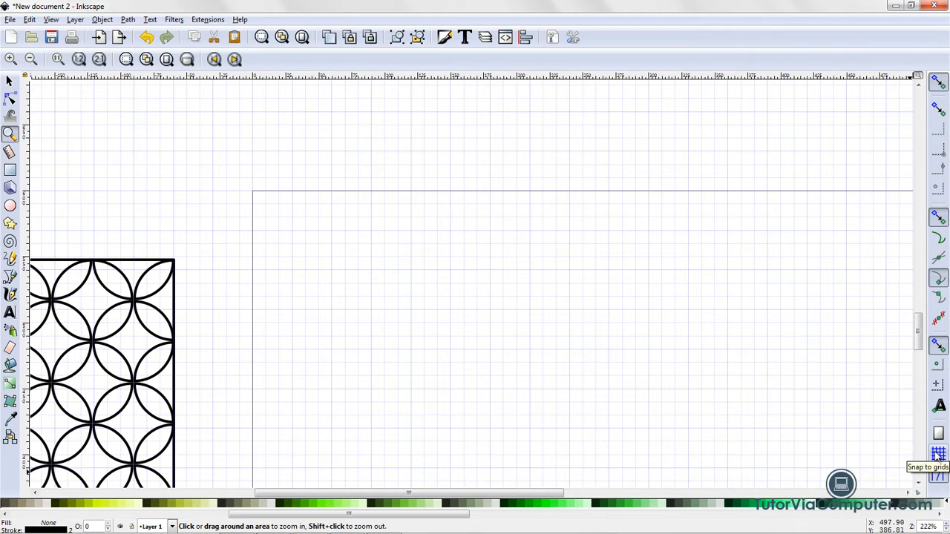
click(11, 207)
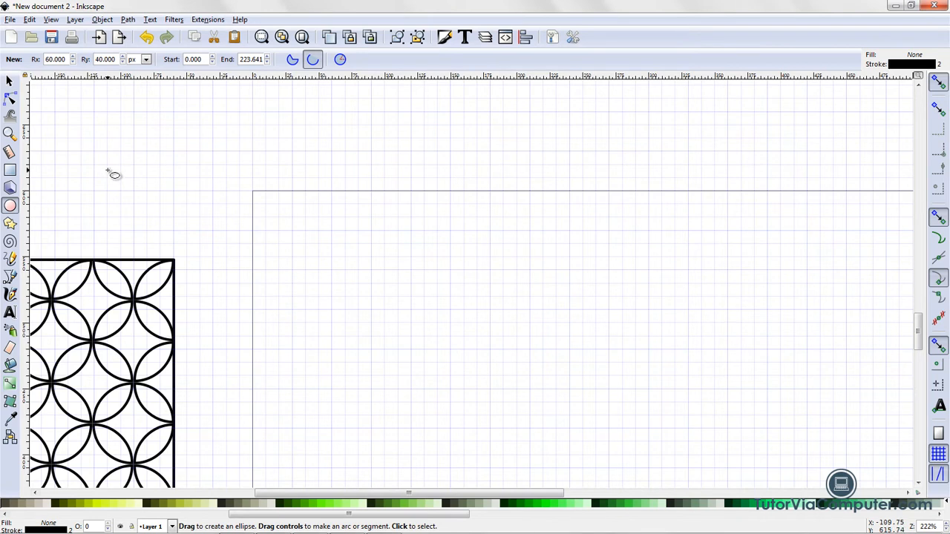
drag(108, 172, 139, 204)
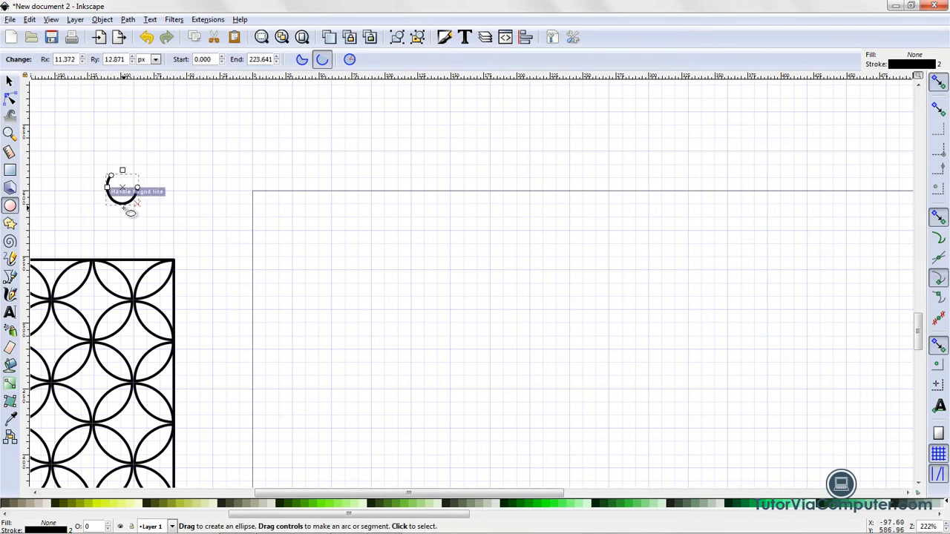
click(350, 60)
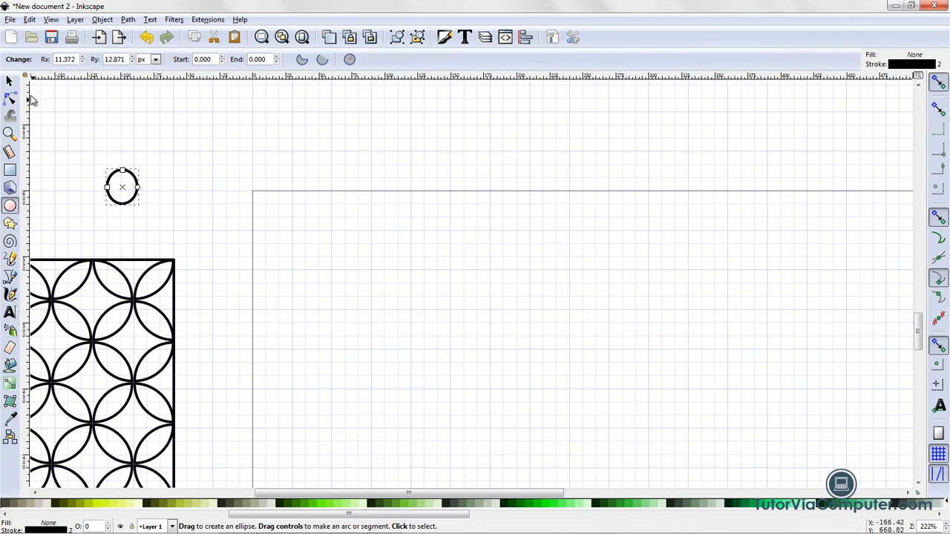
click(10, 81)
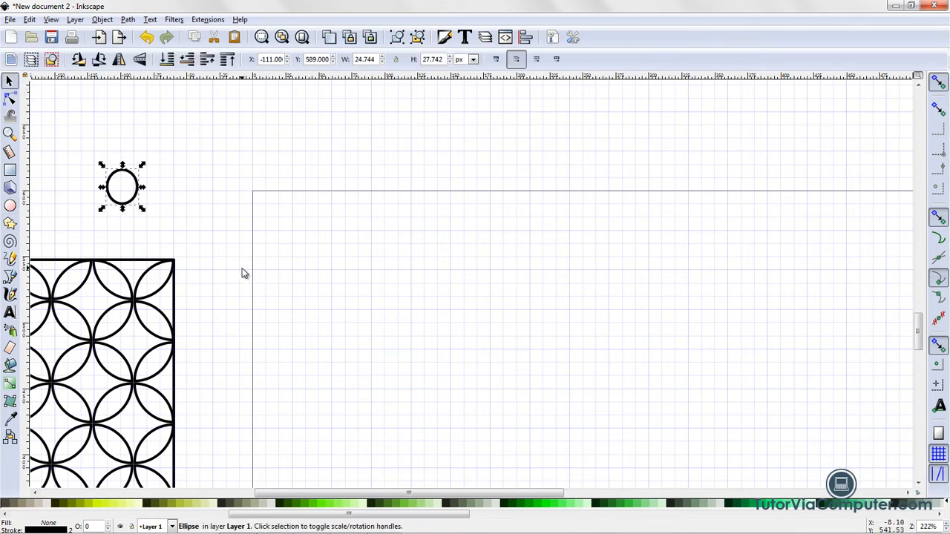
key(Delete)
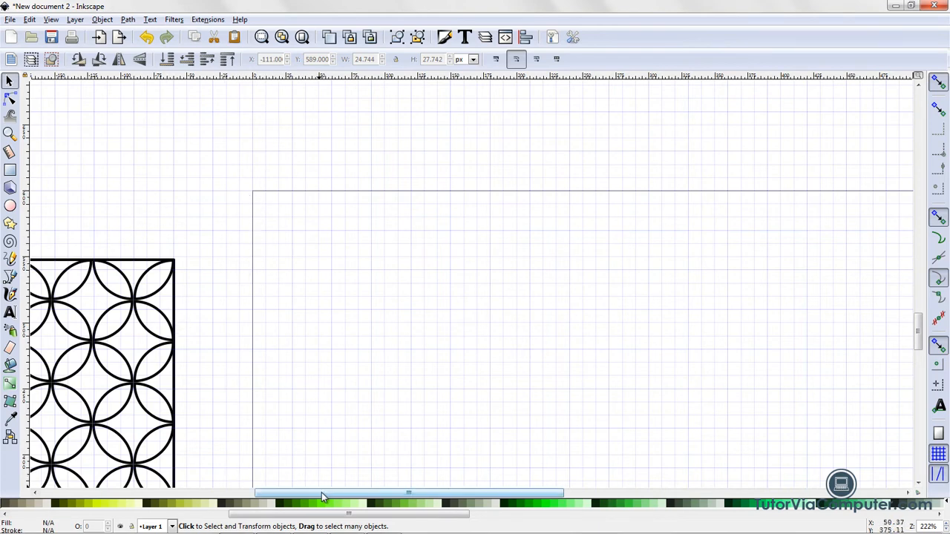
Draw a 60 by 60 px circle from the page's upper-left corner and turn it into an open arc ending at about 88°.
drag(321, 492, 252, 503)
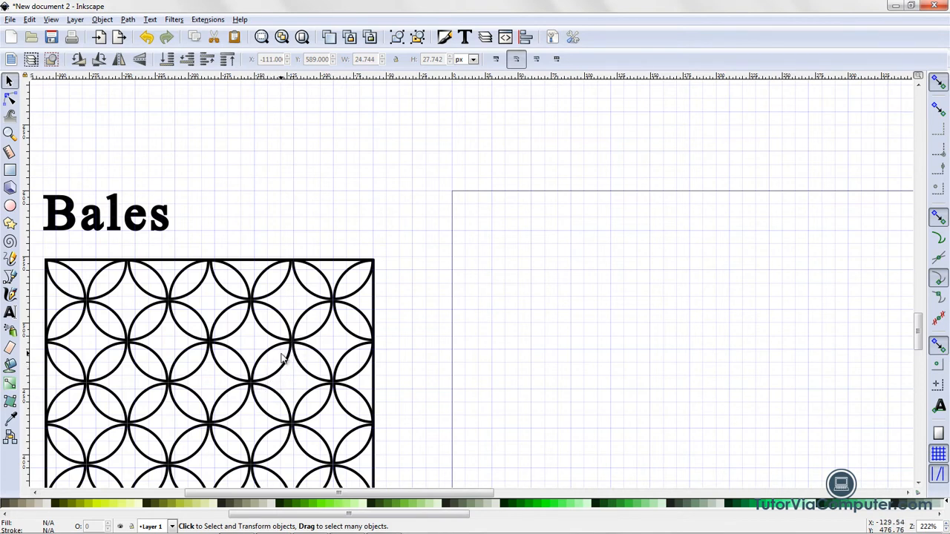
drag(422, 496, 461, 497)
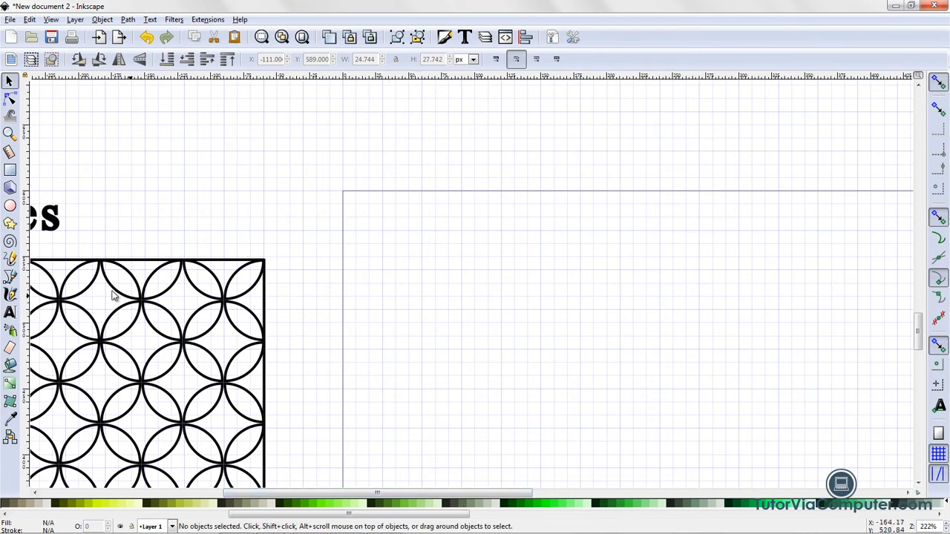
click(11, 206)
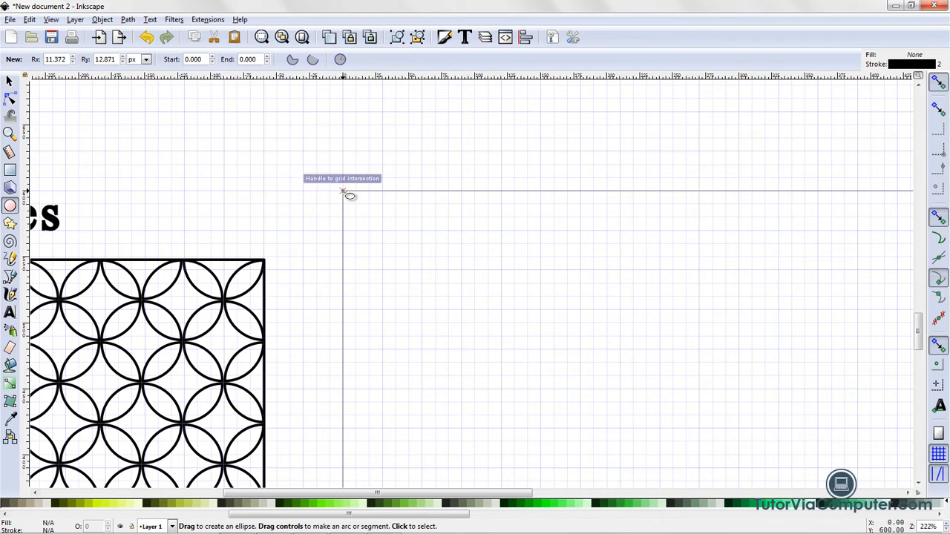
drag(343, 191, 422, 270)
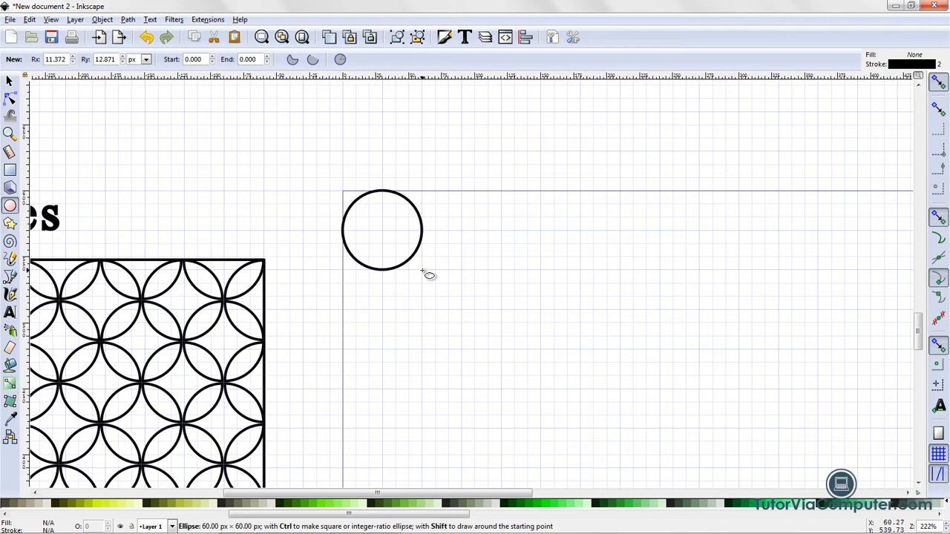
drag(423, 272, 423, 272)
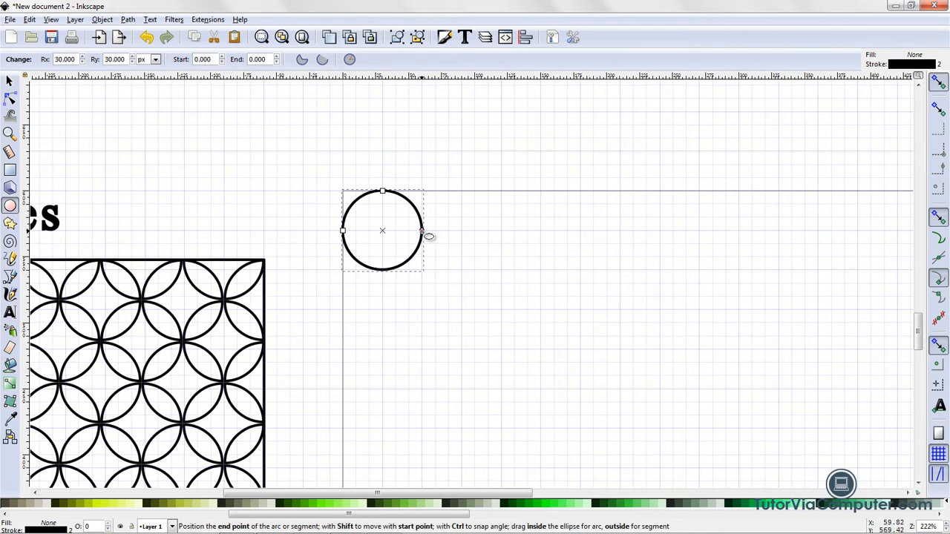
drag(423, 231, 390, 273)
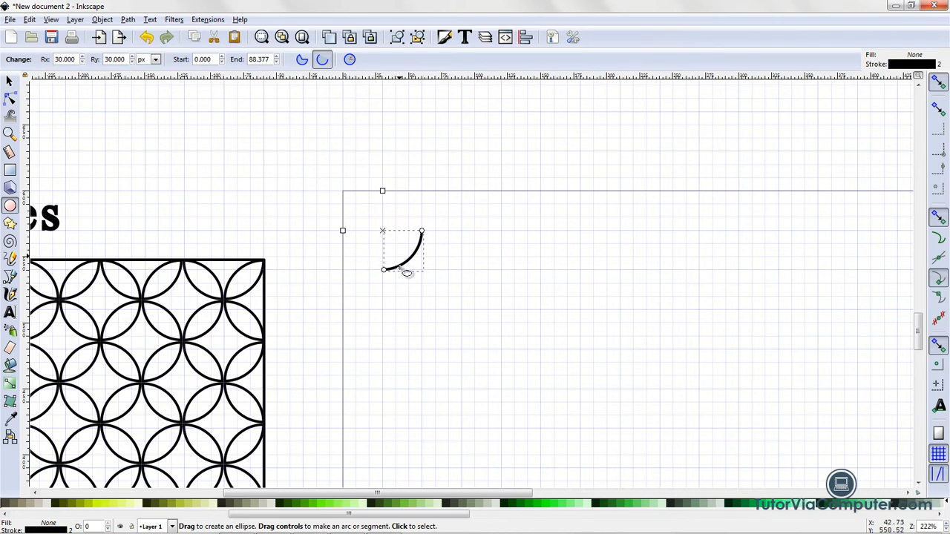
Duplicate the quarter arc and rotate the copy 180° counter-clockwise in two 90° turns to form a leaf shape.
click(9, 82)
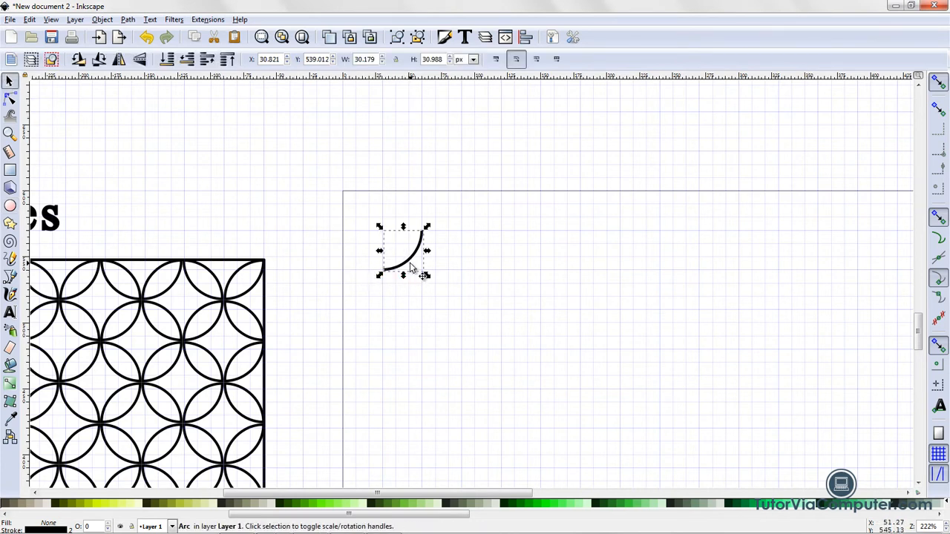
click(330, 38)
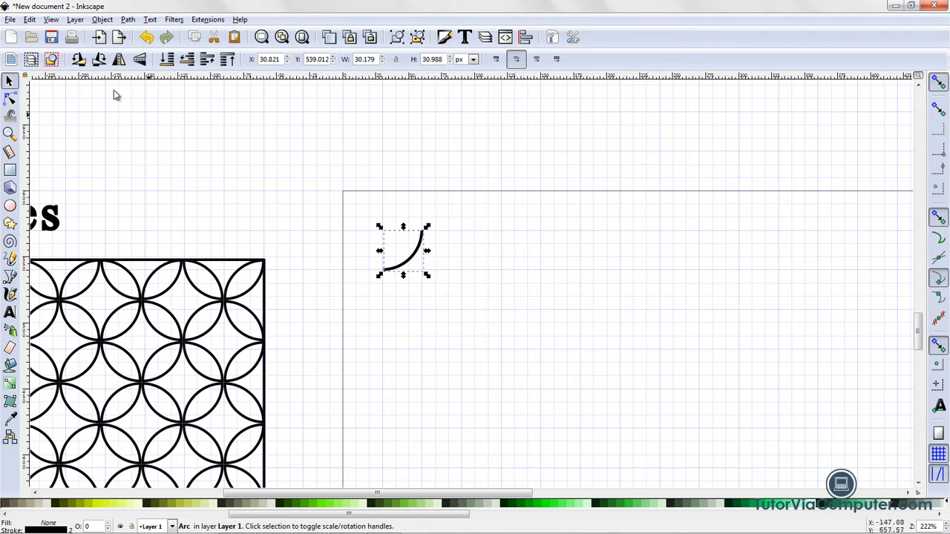
click(78, 60)
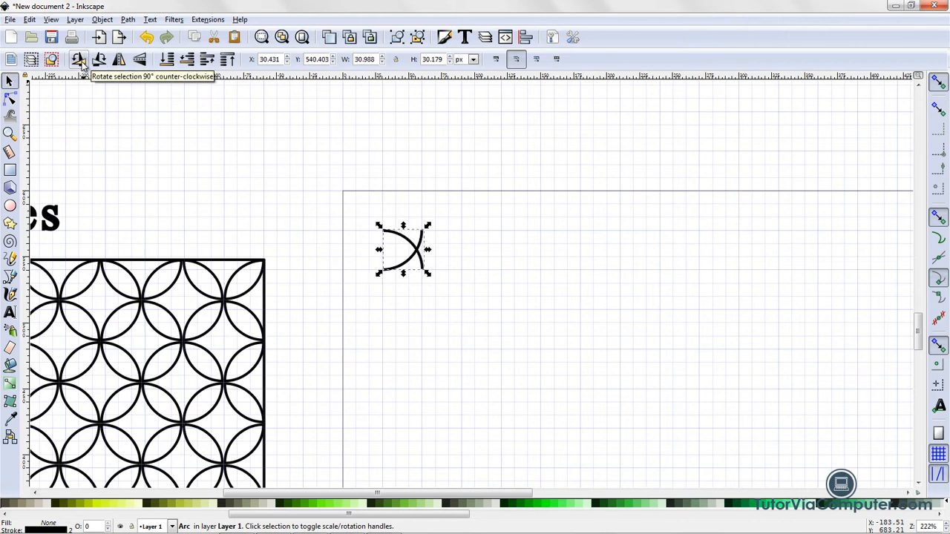
click(82, 63)
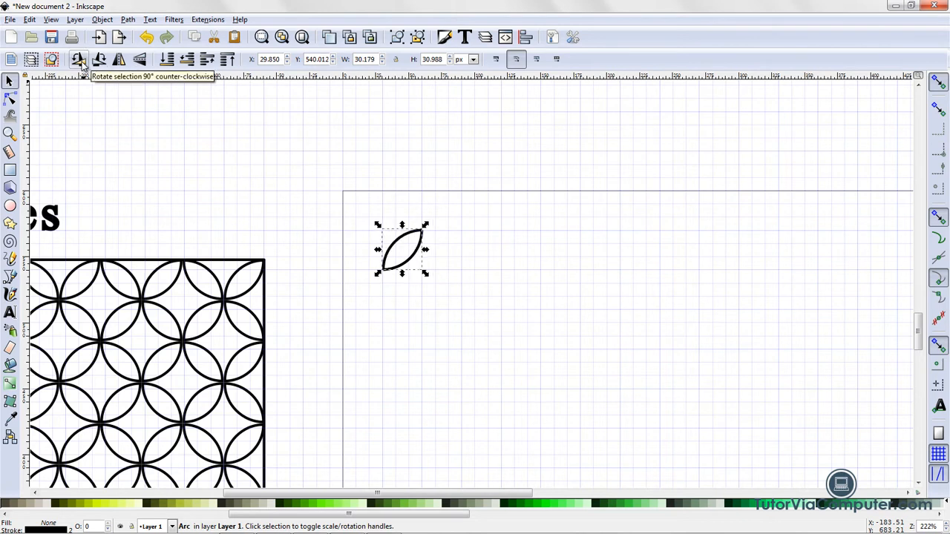
click(395, 327)
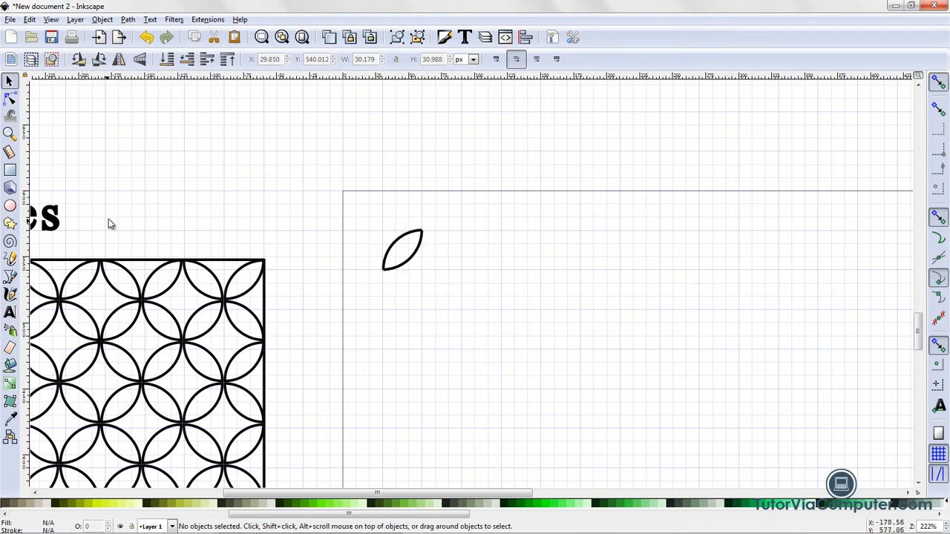
Select both arcs of the leaf for node editing and convert them to paths.
key(z)
click(416, 256)
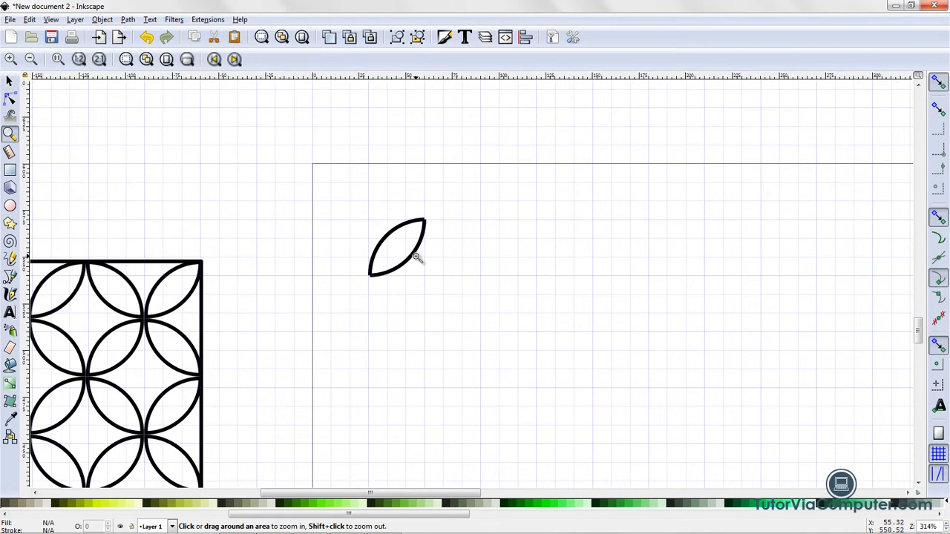
click(416, 256)
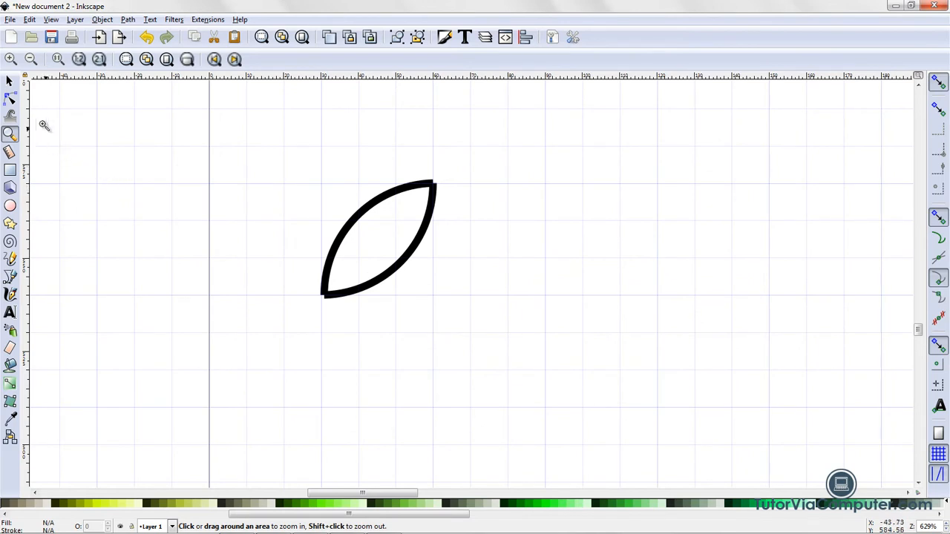
click(9, 98)
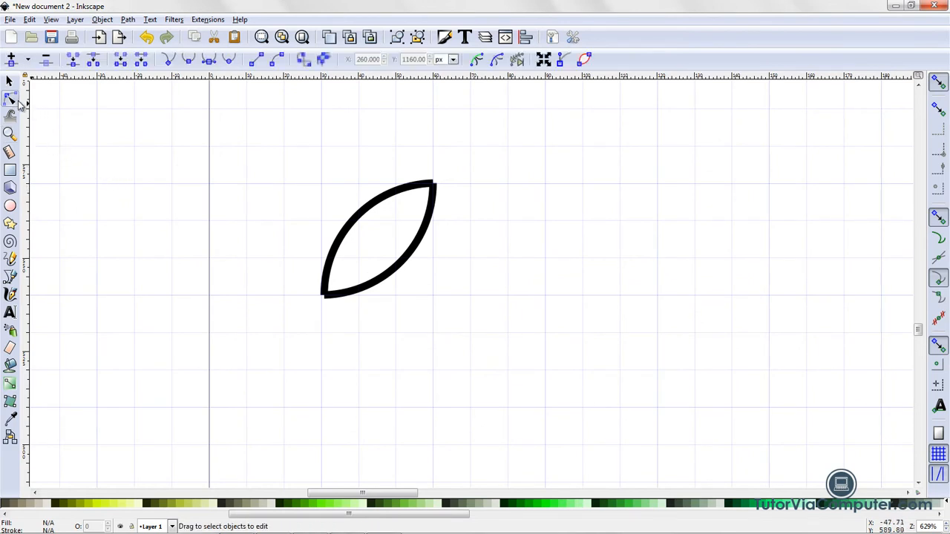
click(405, 268)
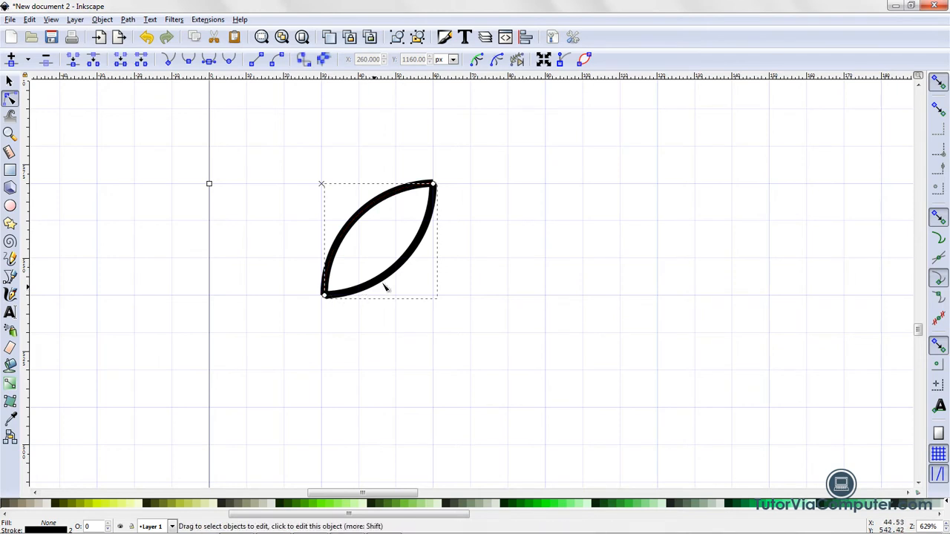
click(361, 214)
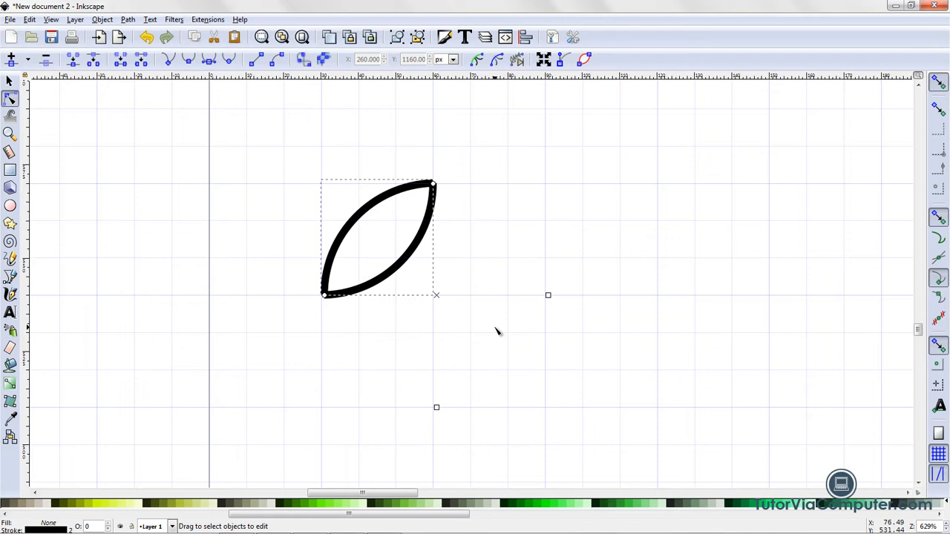
shift+click(399, 278)
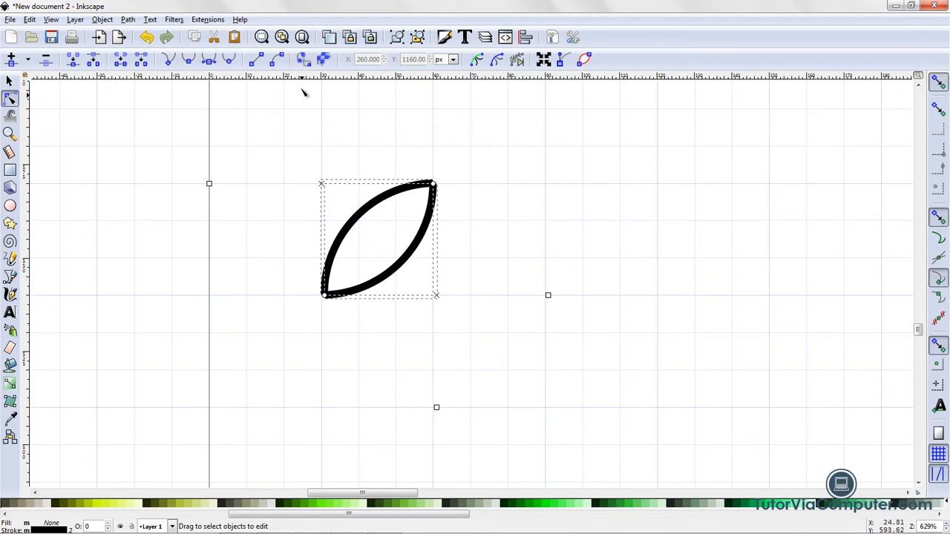
click(305, 60)
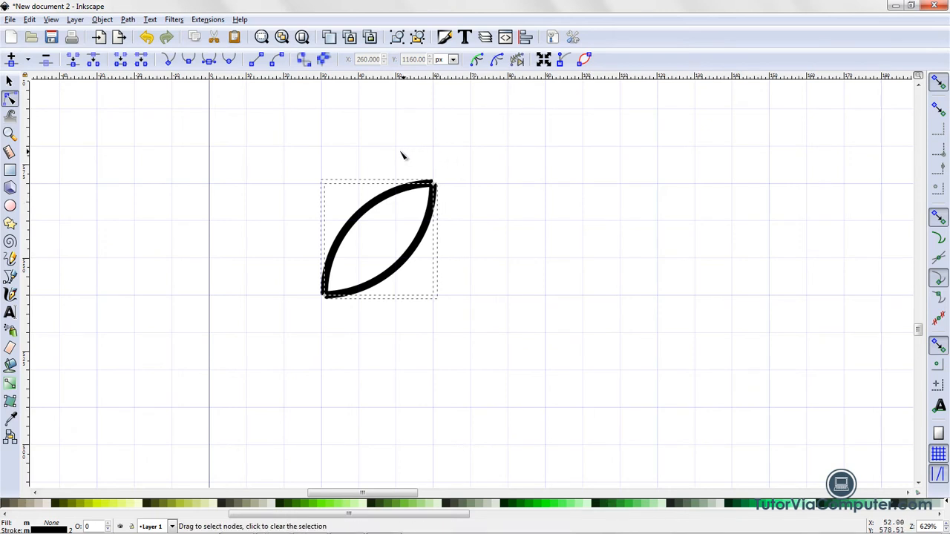
Join the overlapping end nodes at both tips of the leaf to form a single closed path.
drag(392, 150, 473, 218)
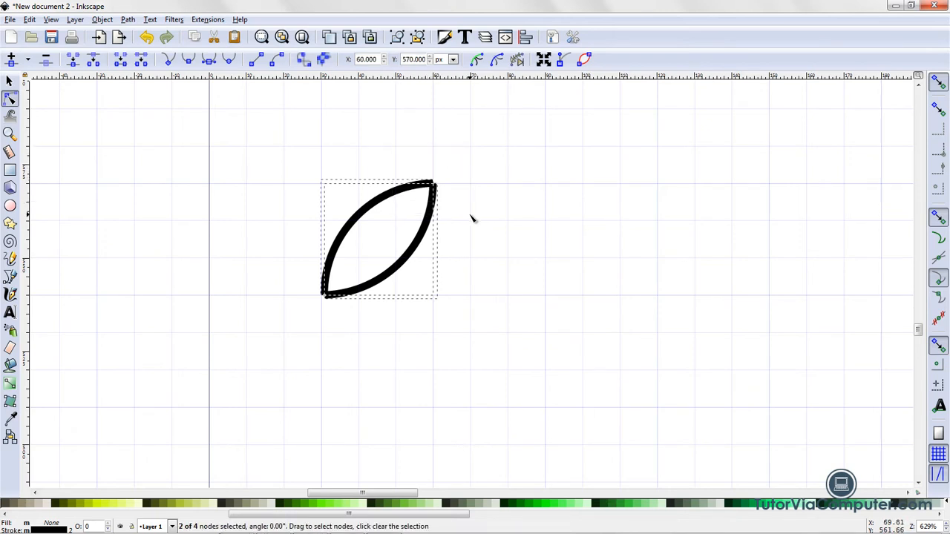
click(73, 60)
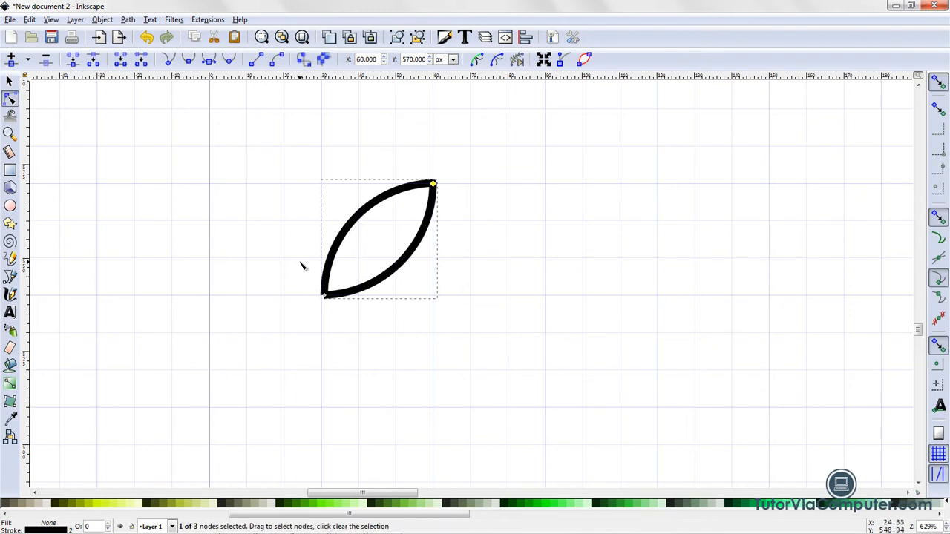
drag(299, 263, 361, 341)
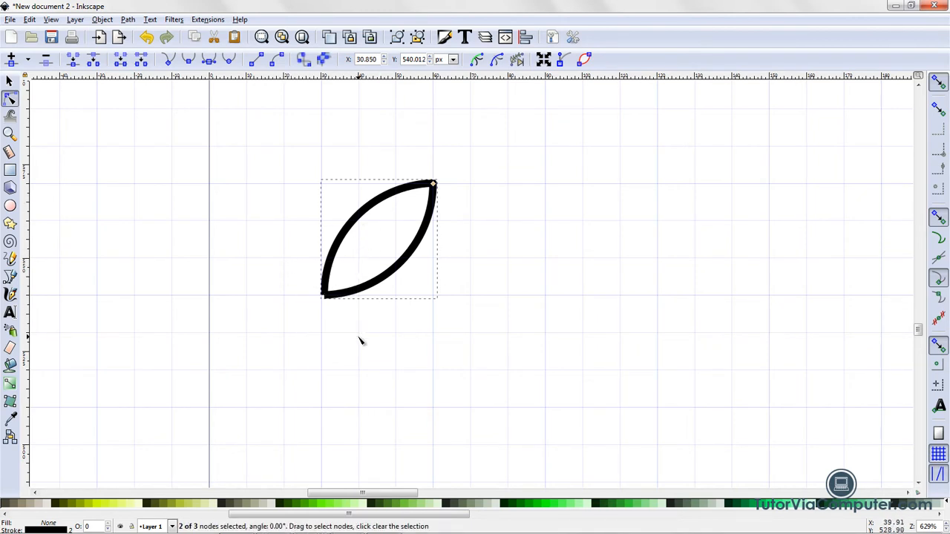
click(73, 59)
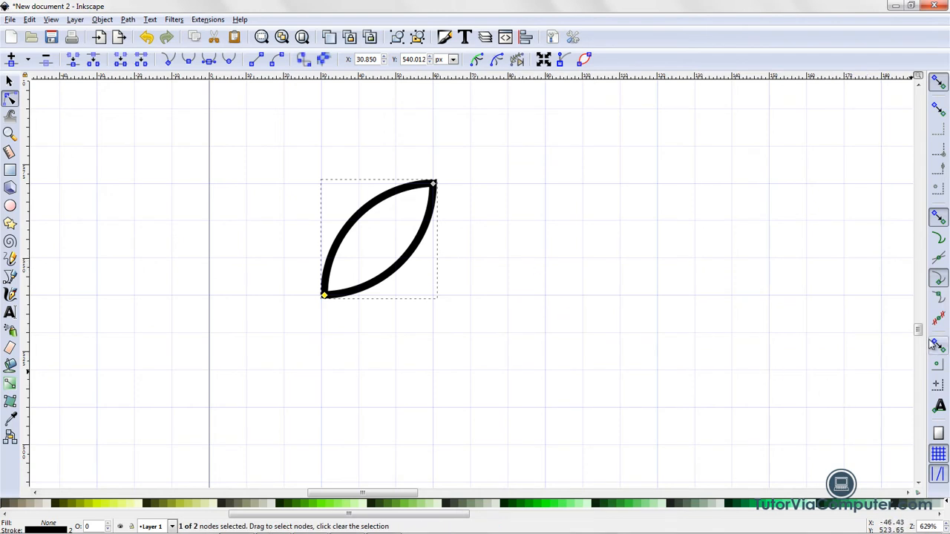
Move the leaf into the page's upper-left corner and rotate it 90° counter-clockwise.
drag(920, 332, 920, 329)
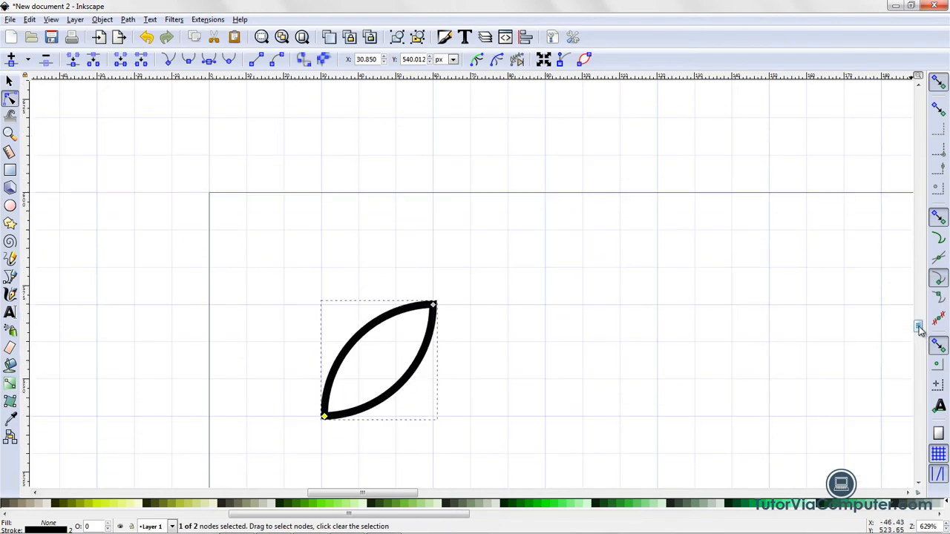
click(11, 81)
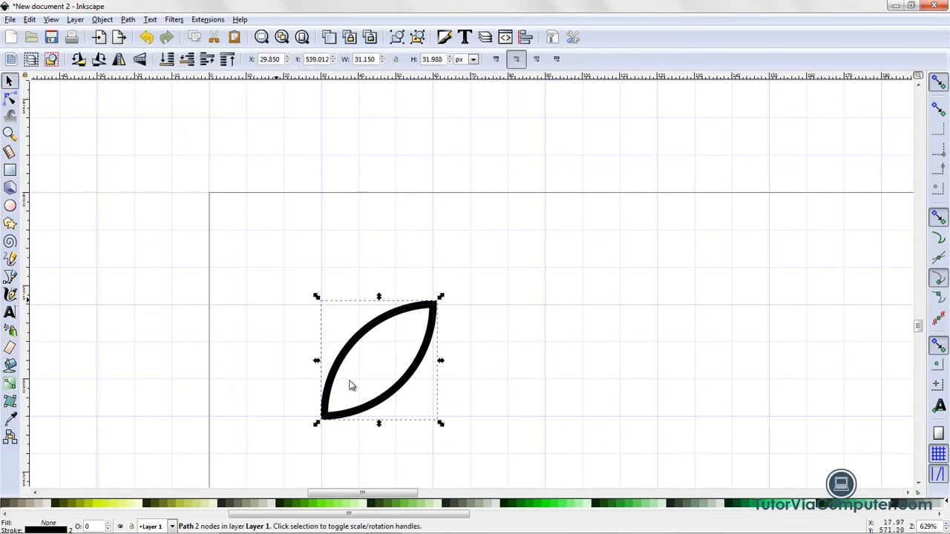
drag(397, 391, 286, 283)
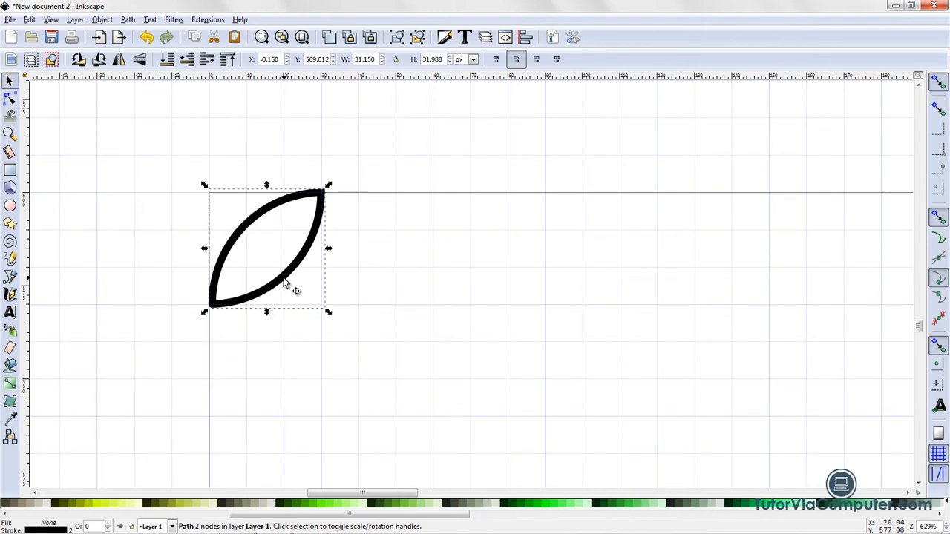
click(80, 61)
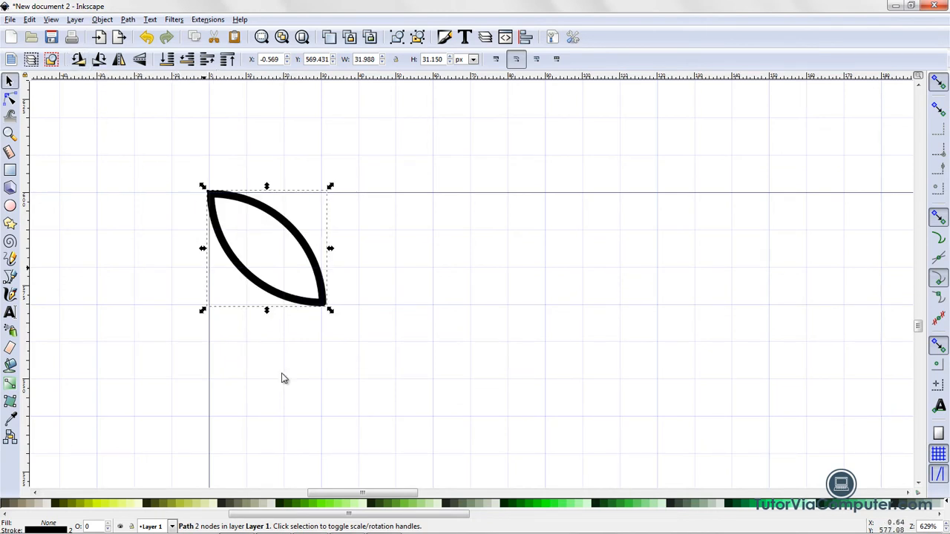
click(325, 394)
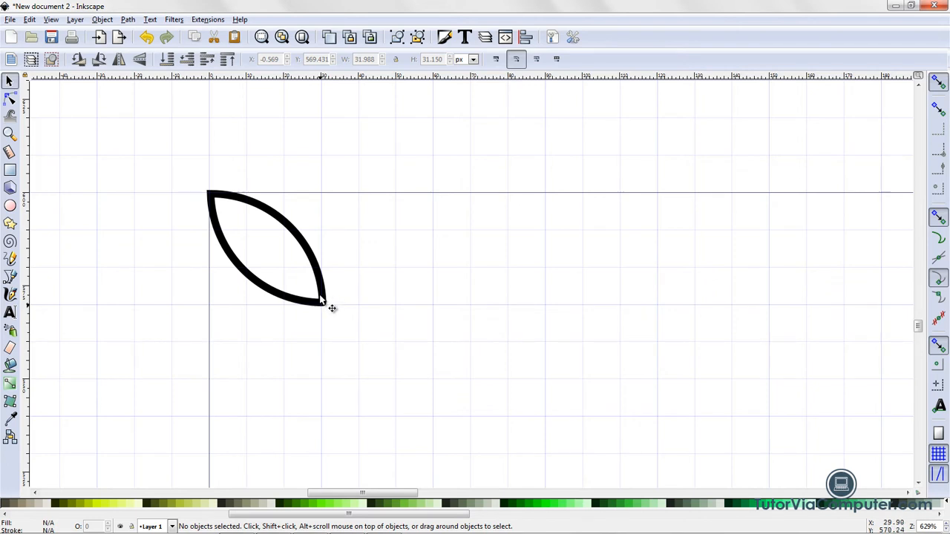
Open the Create Tiled Clones settings and set the symmetry to P4: 90° rotation.
click(302, 37)
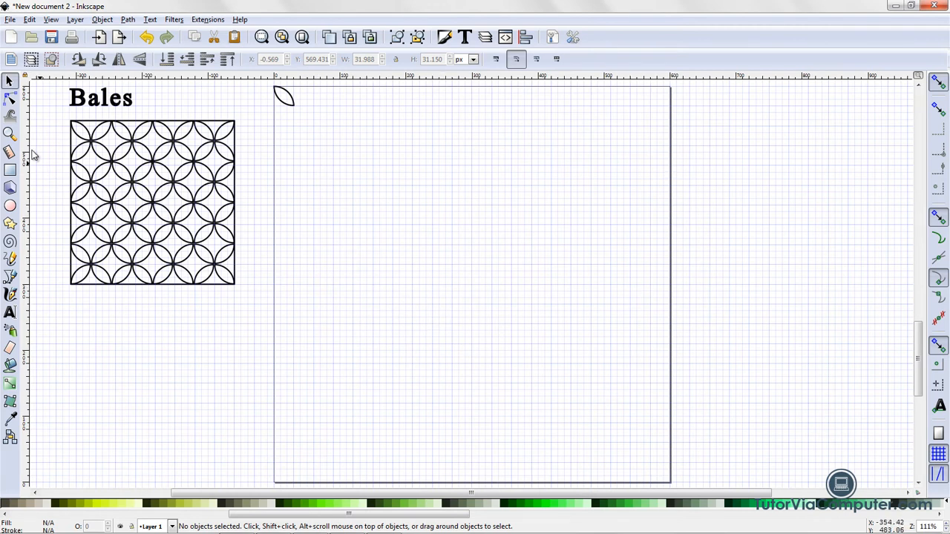
click(30, 20)
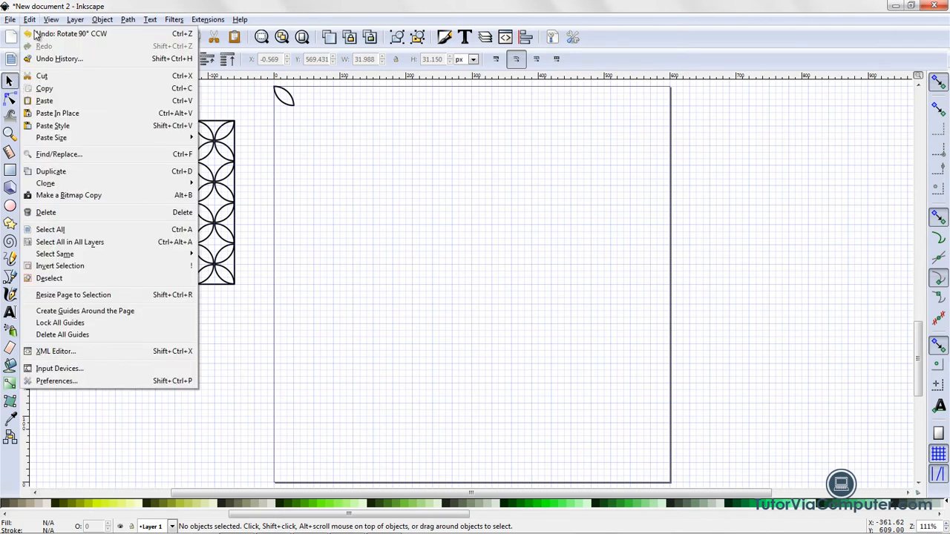
mouse_move(51, 188)
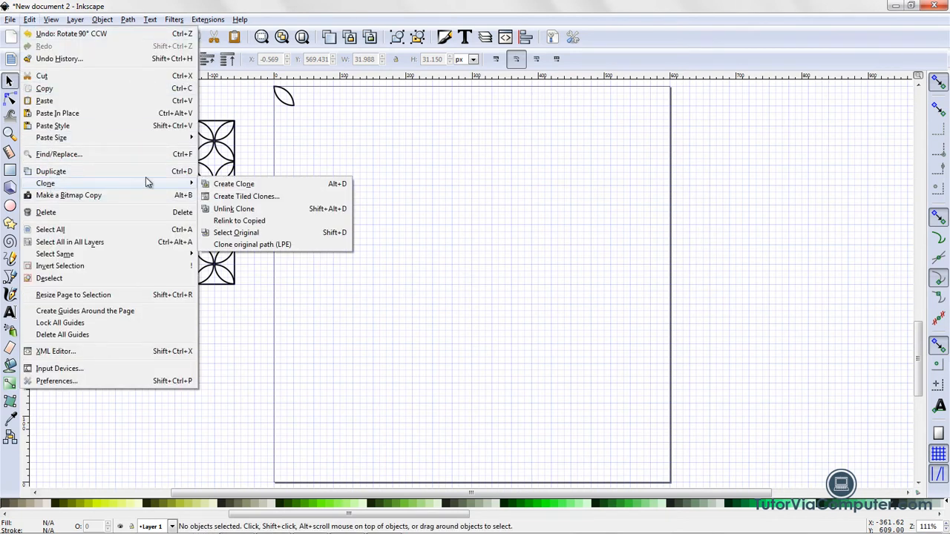
click(233, 197)
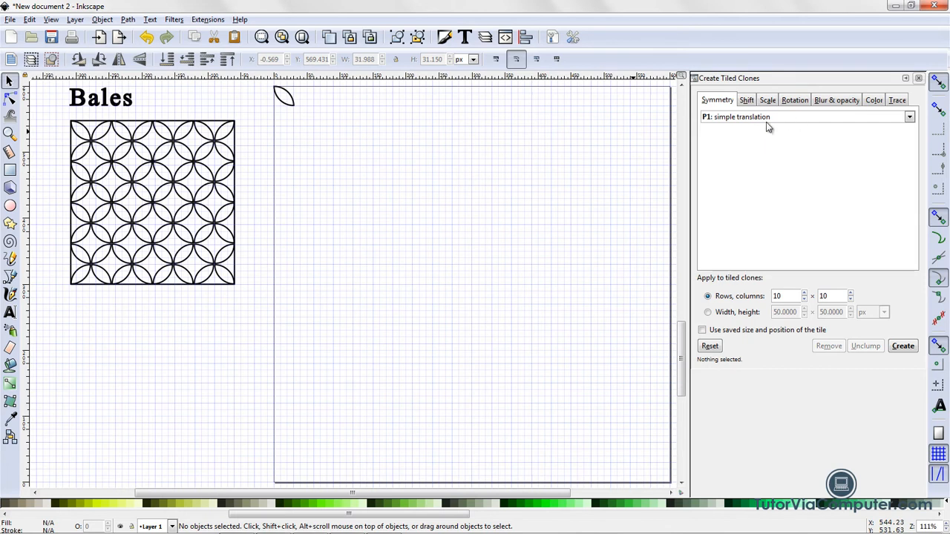
click(910, 118)
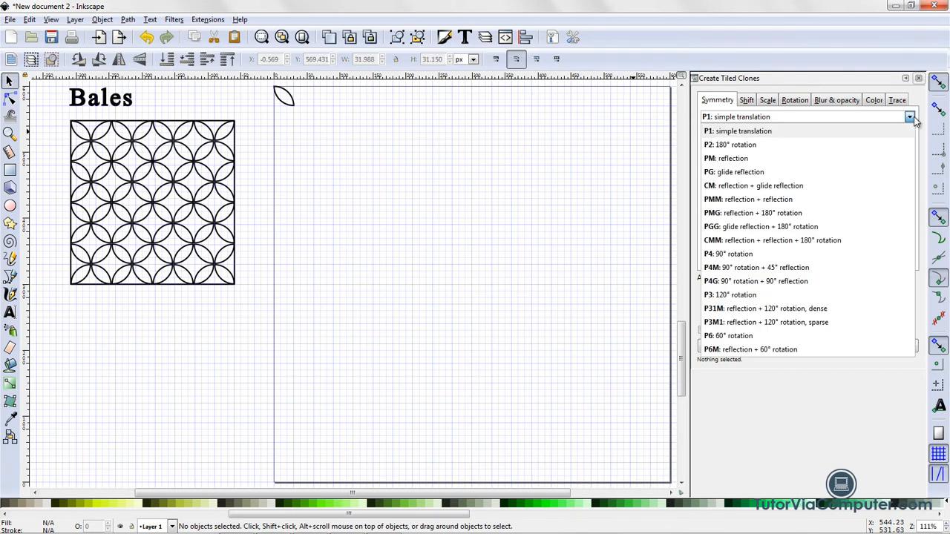
click(833, 256)
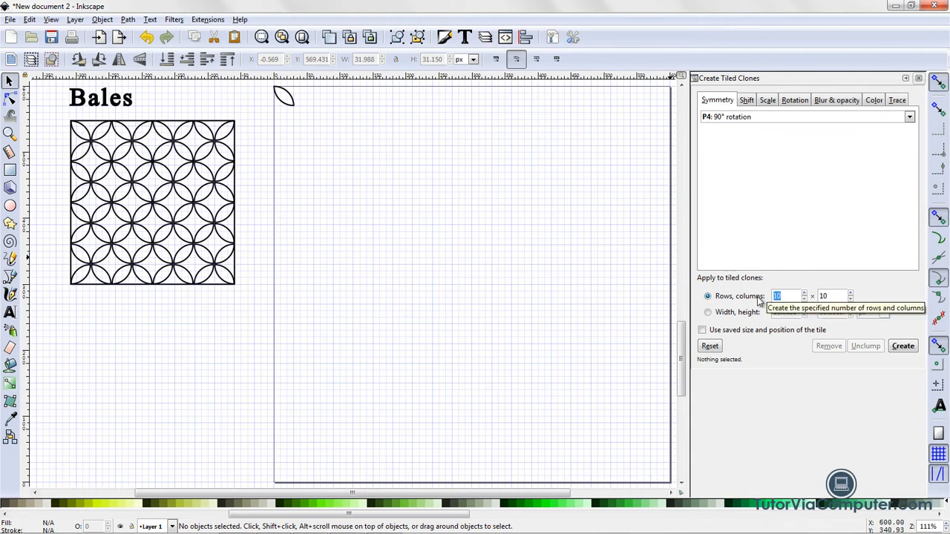
Set the tiling to 20 rows and 20 columns and create tiled clones of the leaf across the page.
text(2)
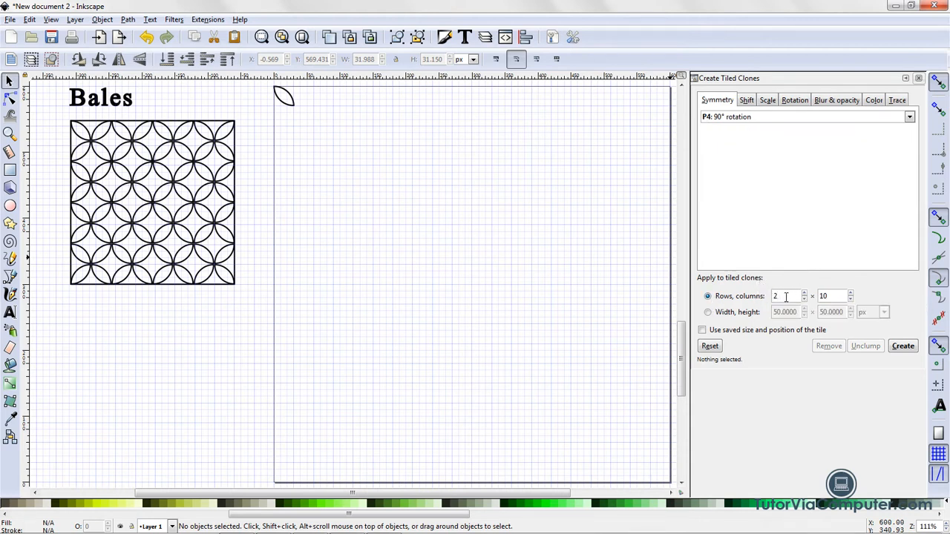
text(0)
click(710, 347)
click(903, 347)
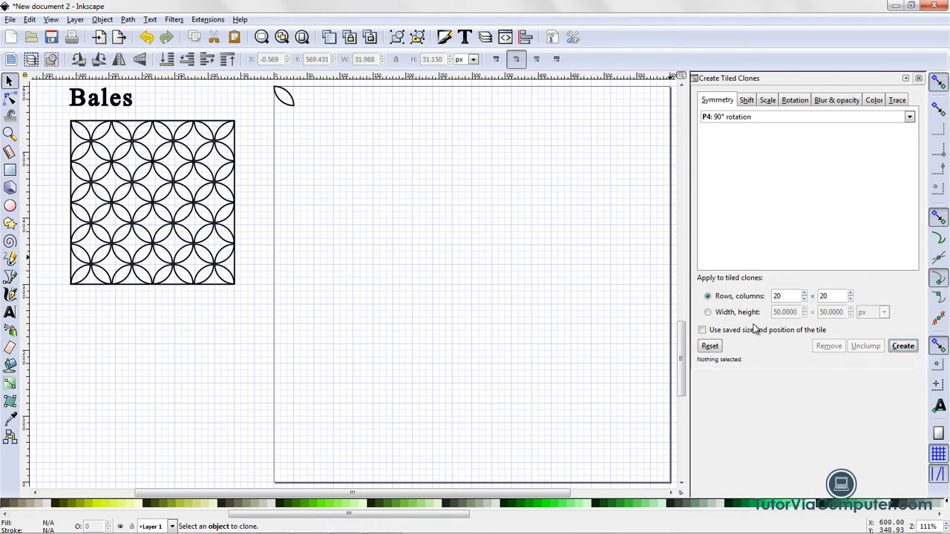
click(288, 109)
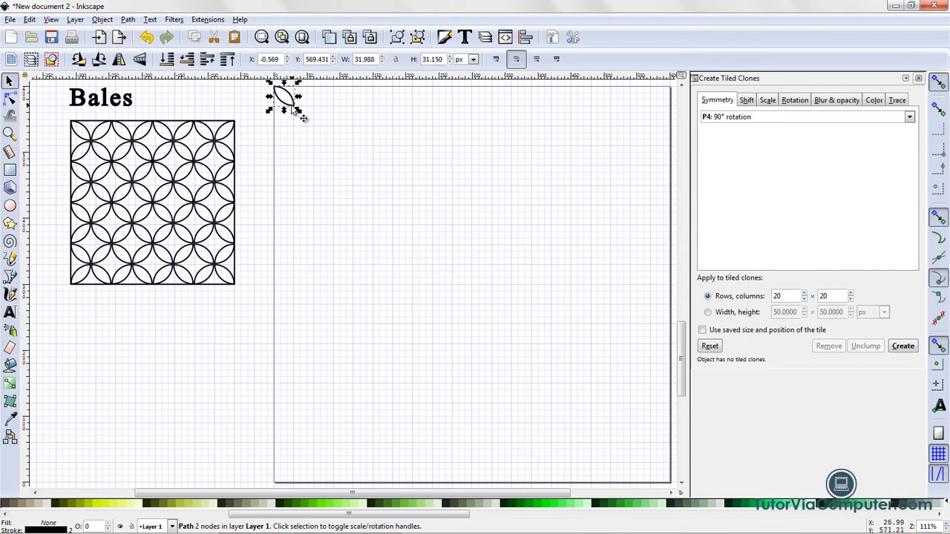
click(905, 347)
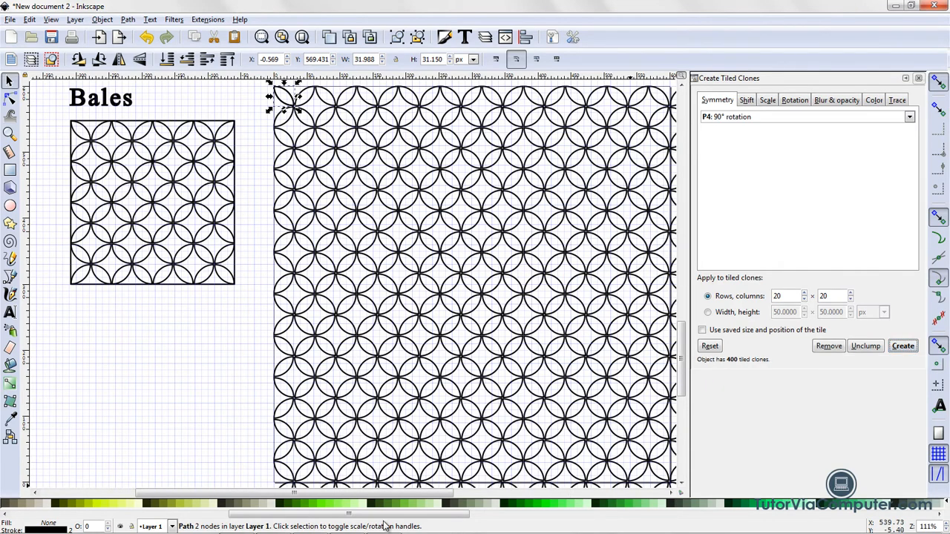
Move the Bales title and its sample pattern down beside the lower half of the page, off its left edge.
mouse_move(344, 492)
mouse_down()
mouse_move(394, 509)
mouse_move(354, 511)
mouse_up()
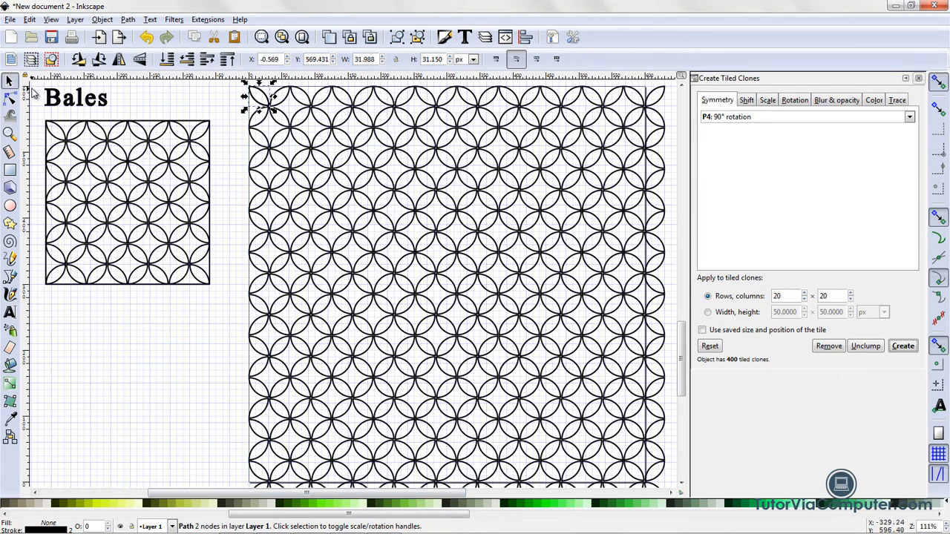
drag(32, 87, 234, 337)
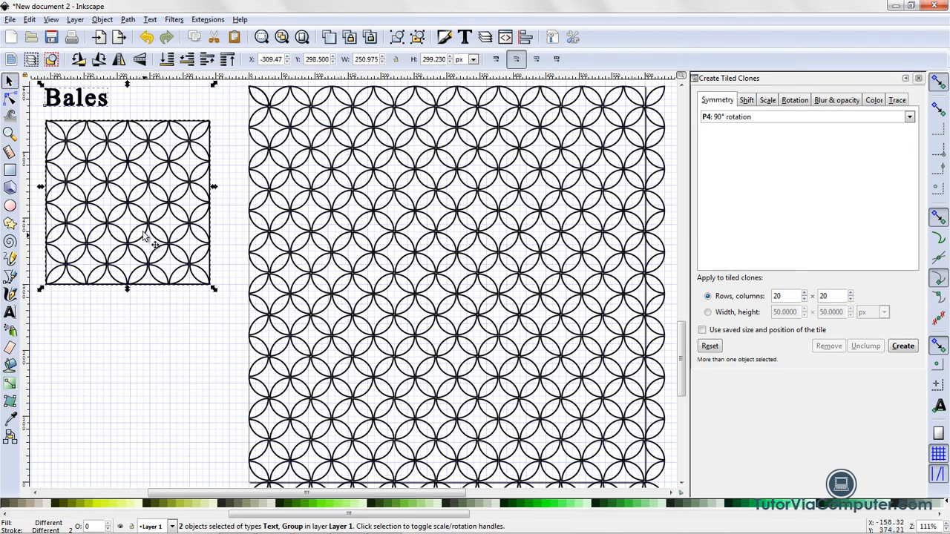
drag(140, 190, 152, 402)
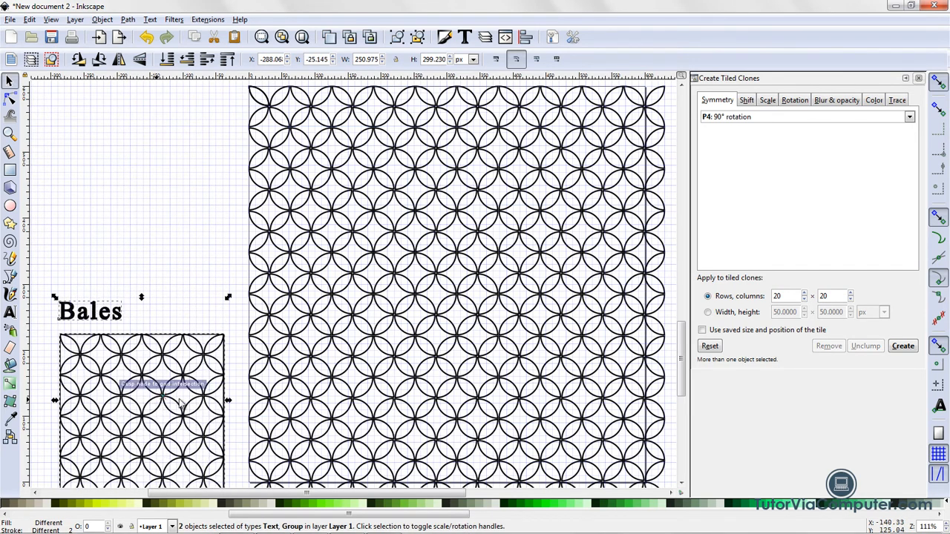
Find the original leaf from a clone at the pattern's right edge, raise it to the top, and move it off the page above the Bales title.
click(668, 296)
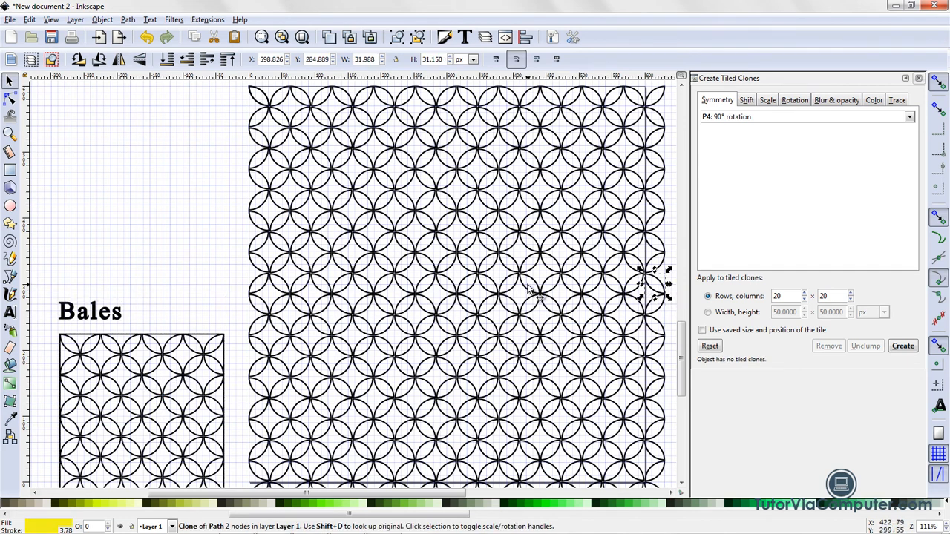
click(30, 19)
mouse_move(46, 185)
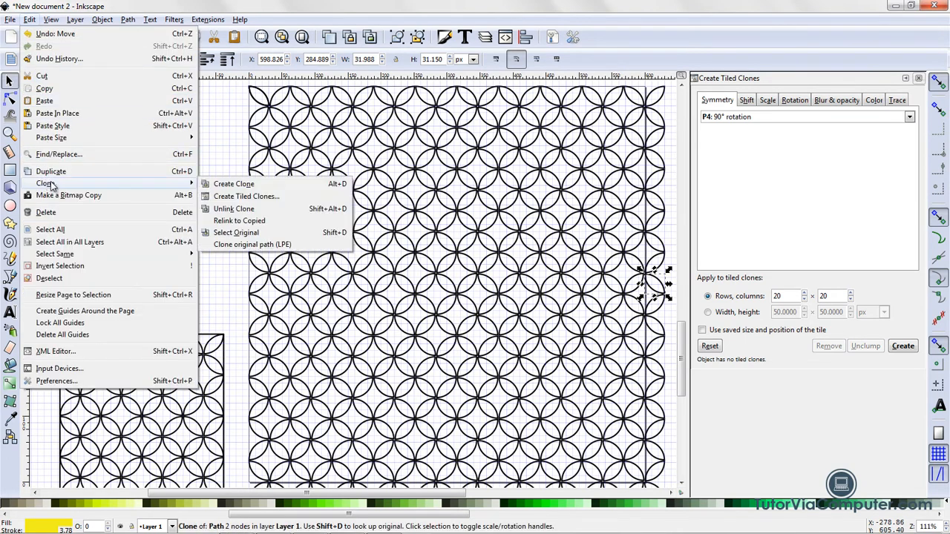
click(247, 233)
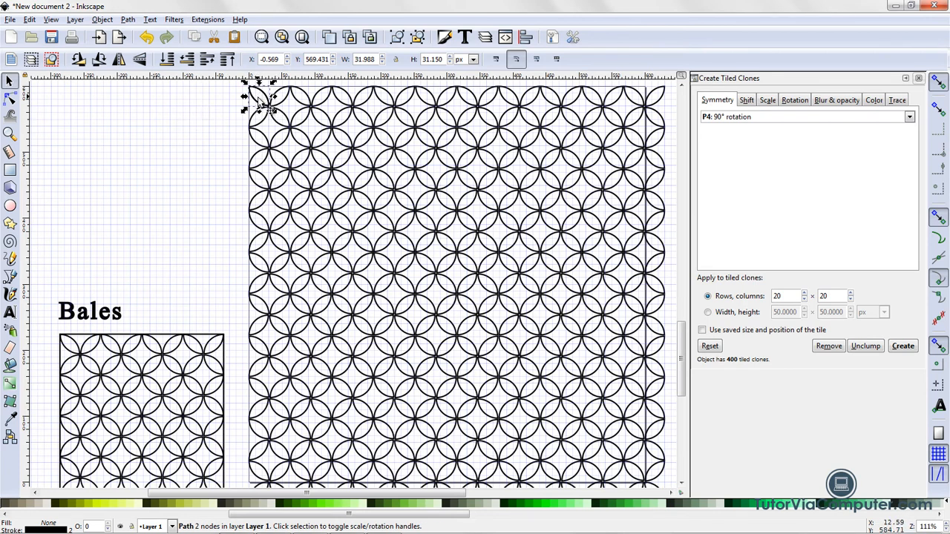
click(225, 63)
mouse_move(261, 103)
mouse_down()
mouse_move(111, 116)
mouse_move(80, 124)
mouse_move(78, 139)
mouse_move(78, 119)
mouse_move(106, 143)
mouse_up()
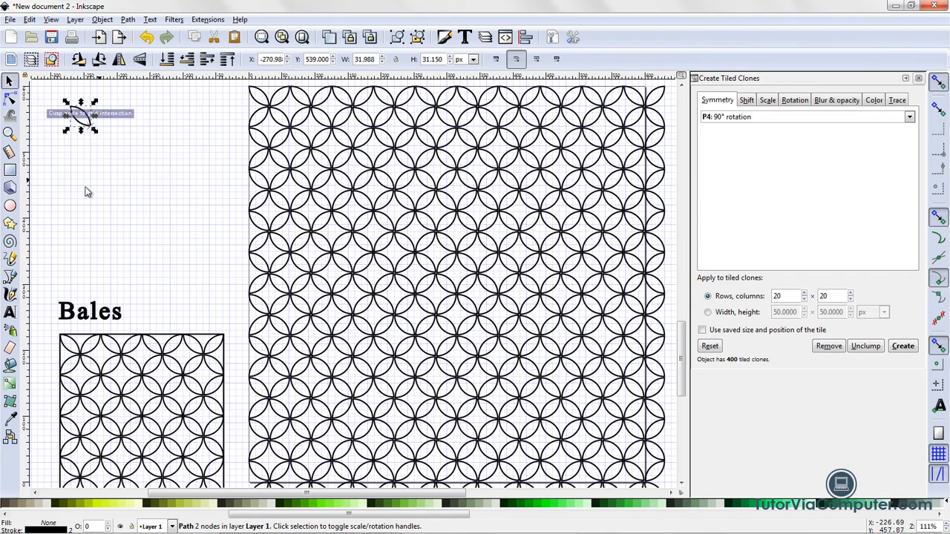
Add the text label "Original clone" just below the original leaf, above the Bales sample.
click(11, 314)
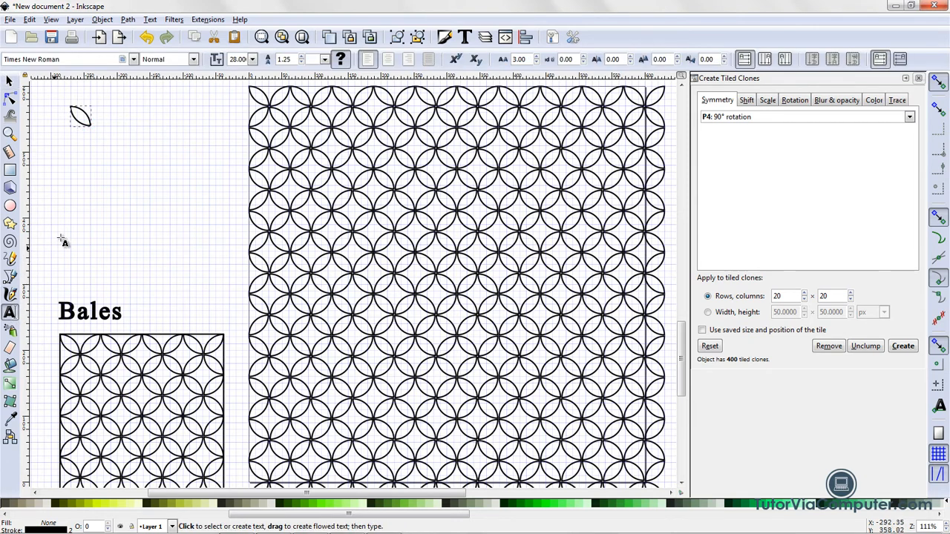
click(72, 155)
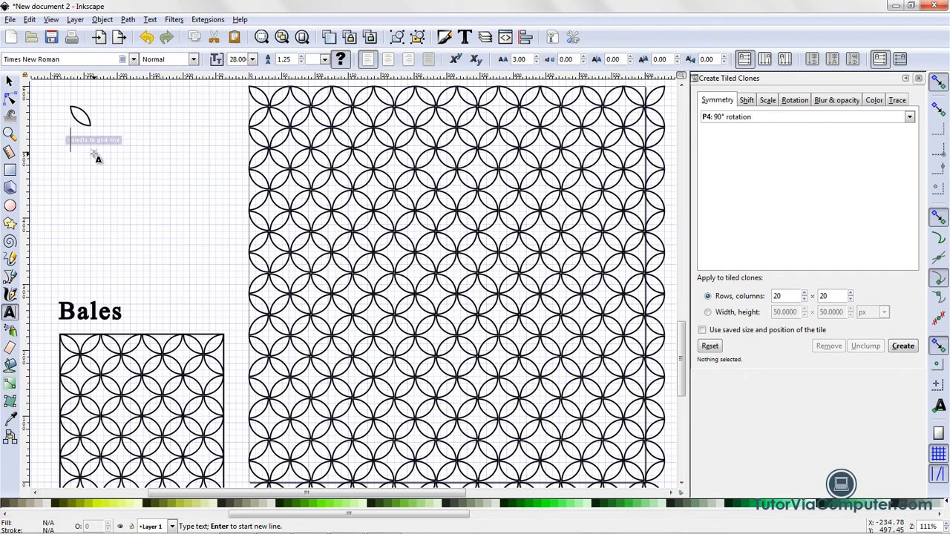
text(Origi)
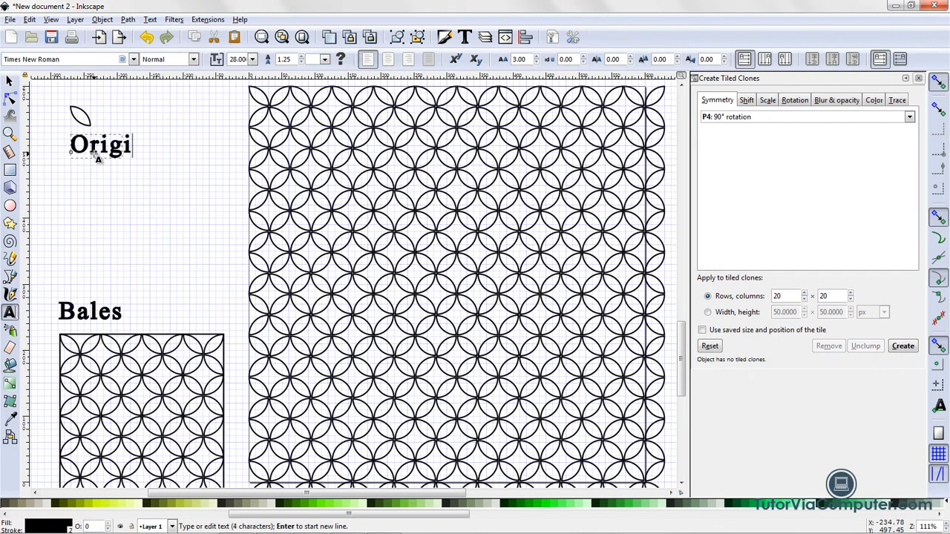
text(nal c)
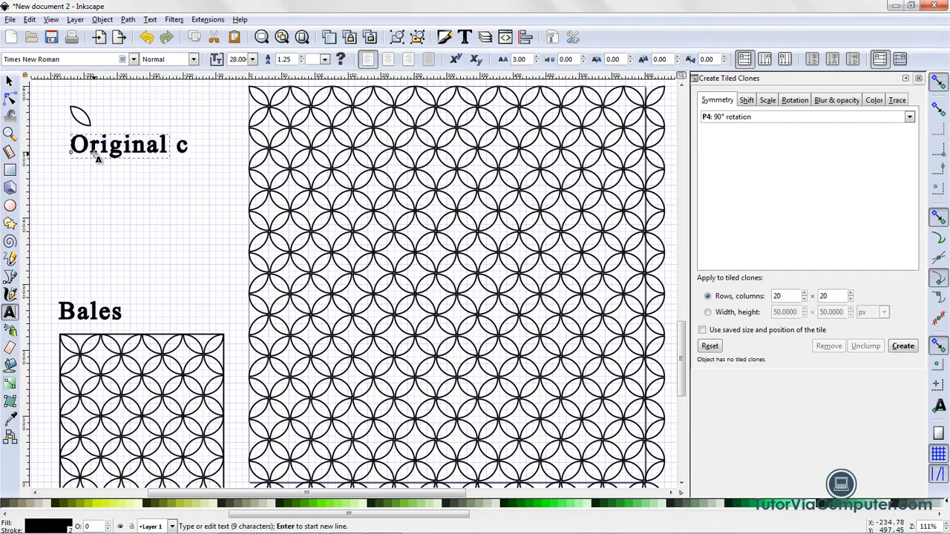
text(lone)
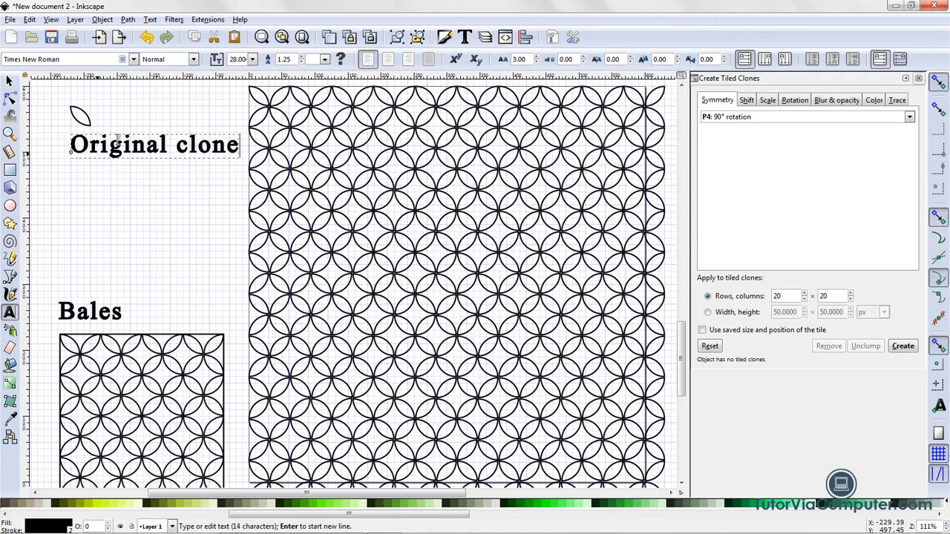
key(Escape)
click(9, 98)
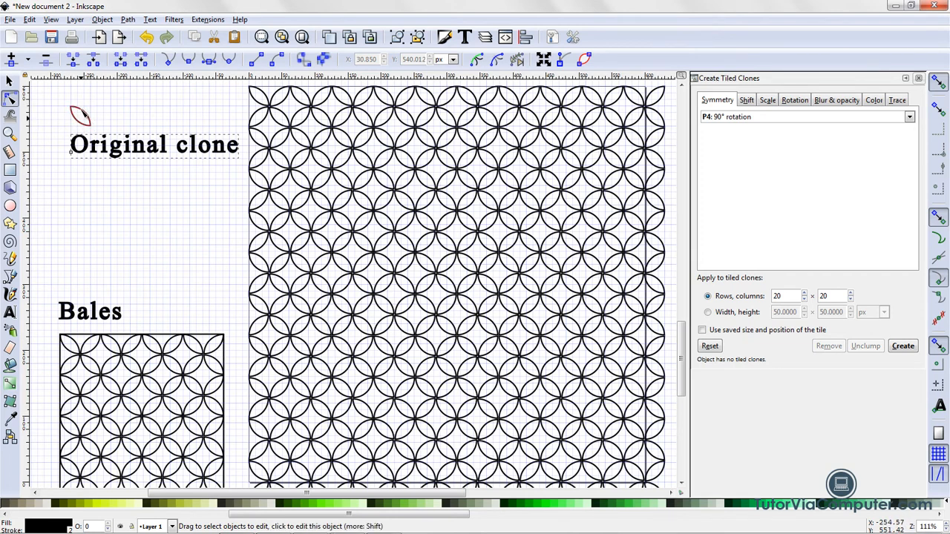
click(10, 82)
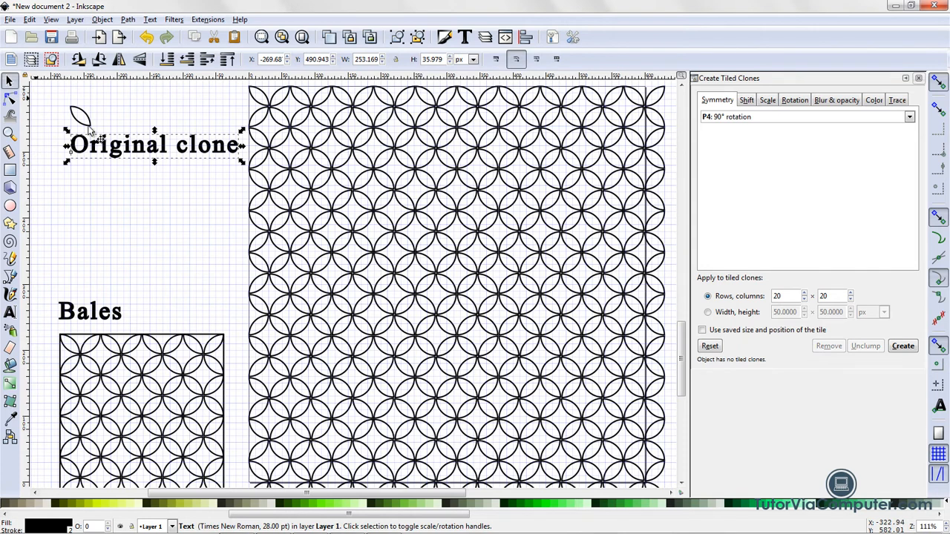
click(268, 198)
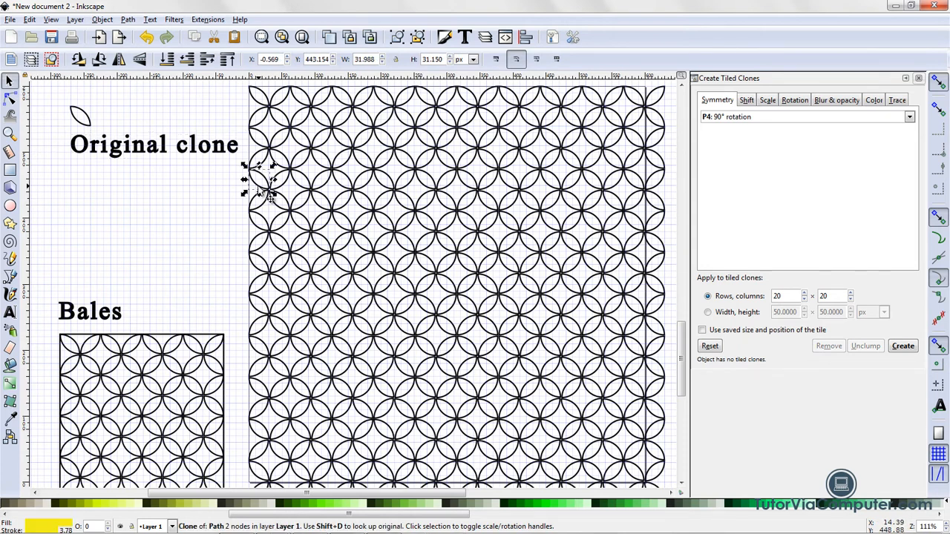
click(234, 38)
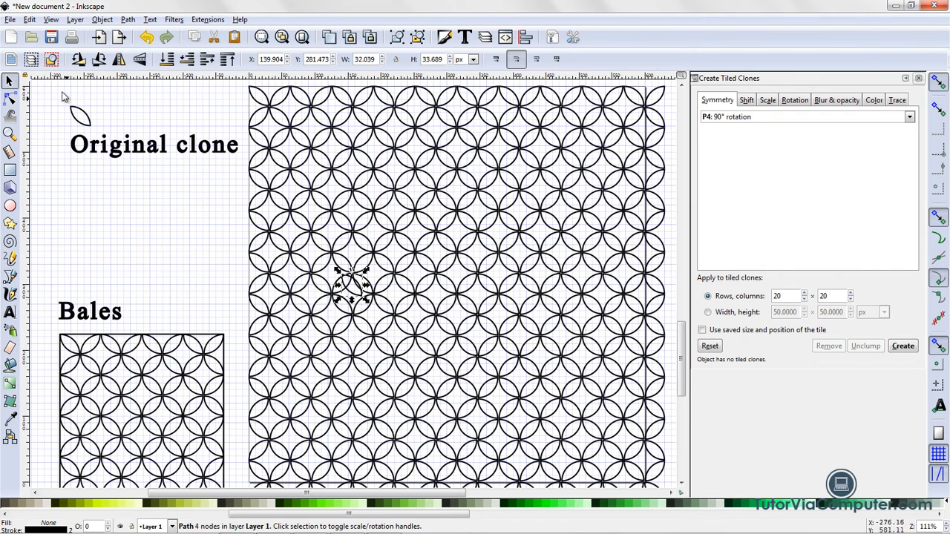
click(30, 20)
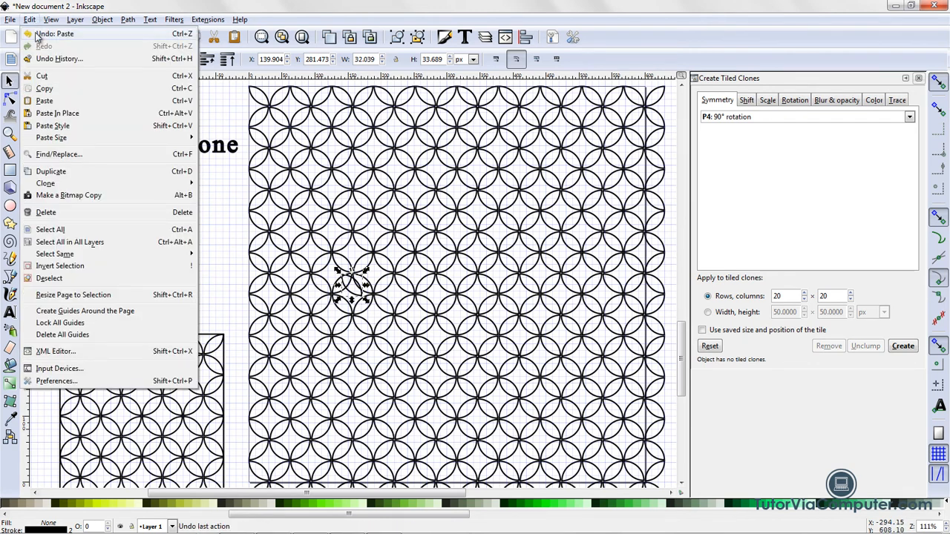
click(45, 34)
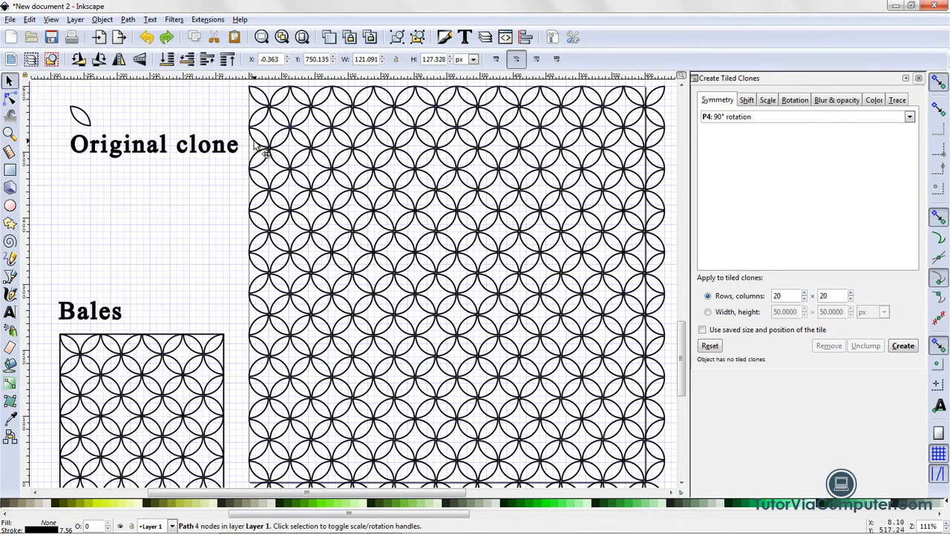
Copy a clone from the pattern's left edge, place the copy off the page below the "Original clone" label, and unlink it from its original.
click(261, 150)
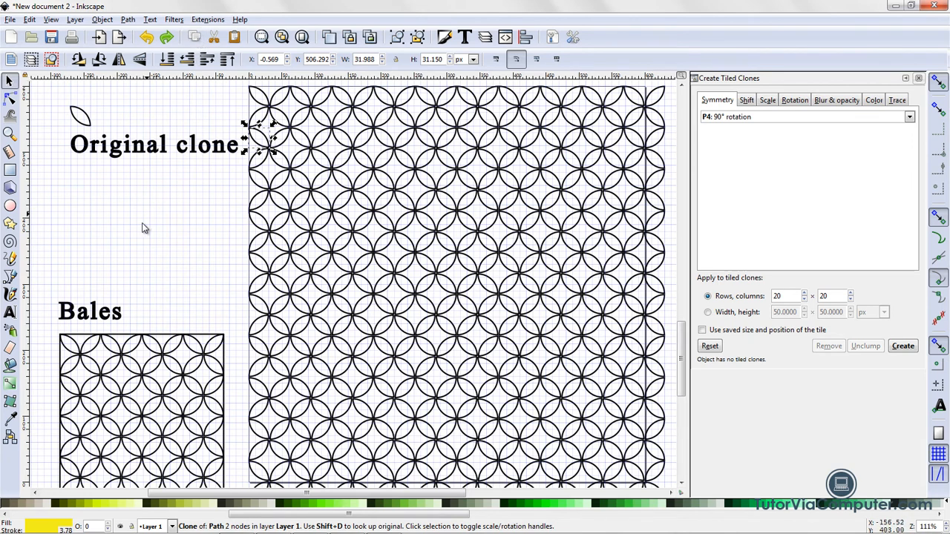
right_click(80, 201)
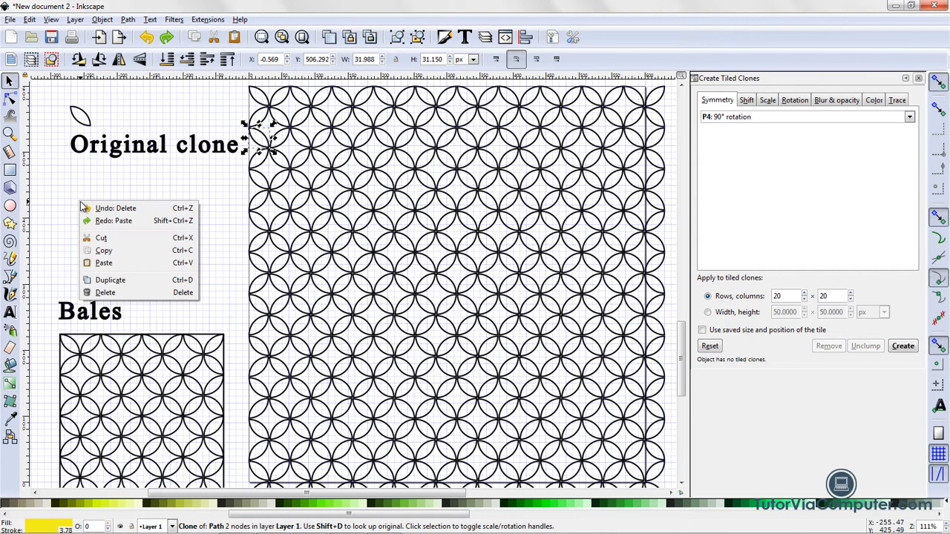
click(107, 259)
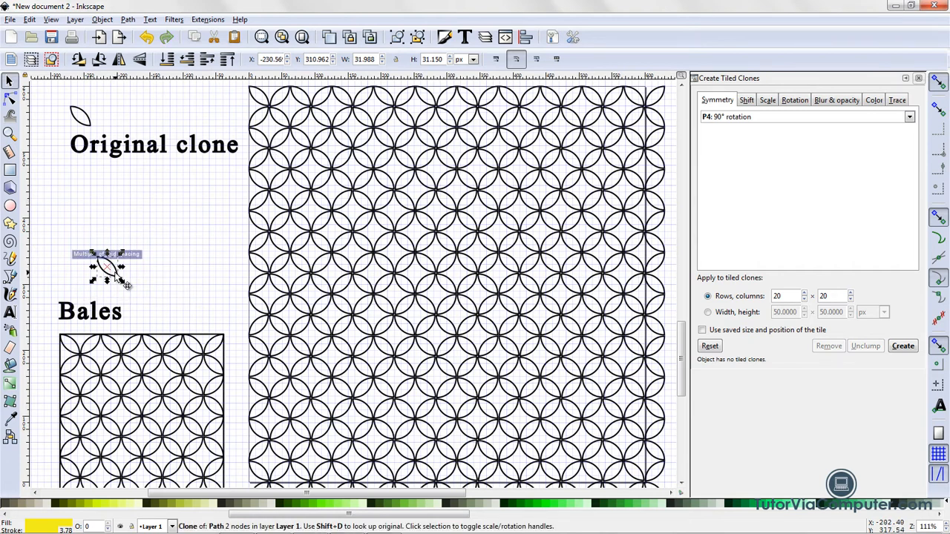
mouse_move(108, 265)
mouse_down()
mouse_move(97, 225)
mouse_move(110, 195)
mouse_up()
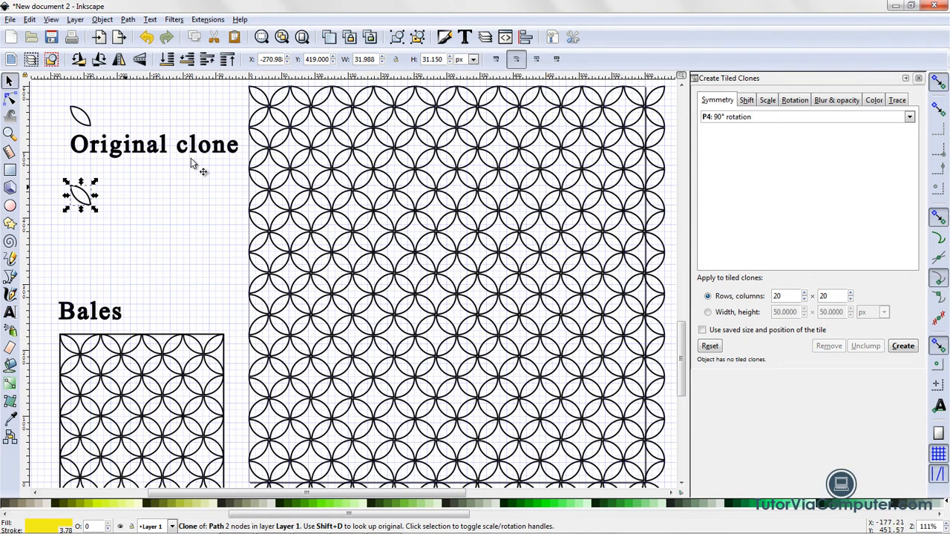
click(370, 38)
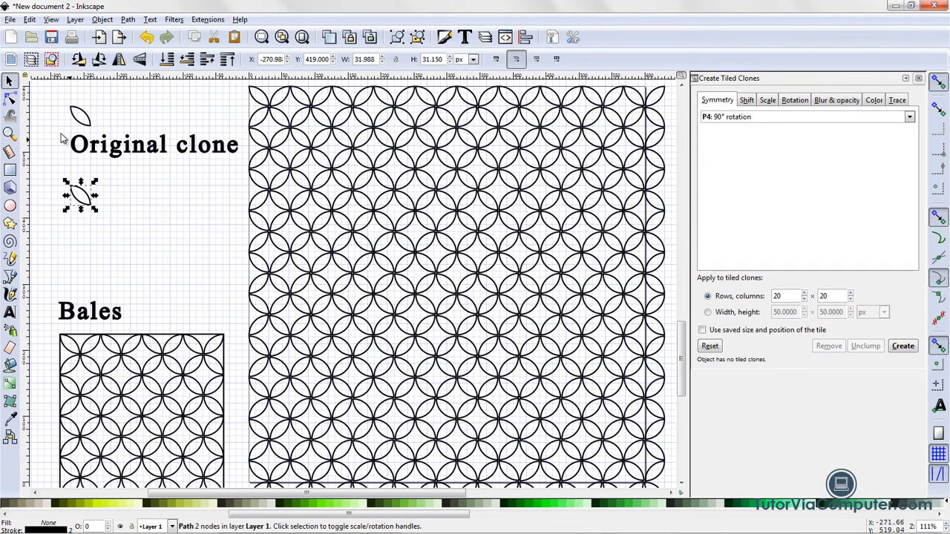
click(9, 98)
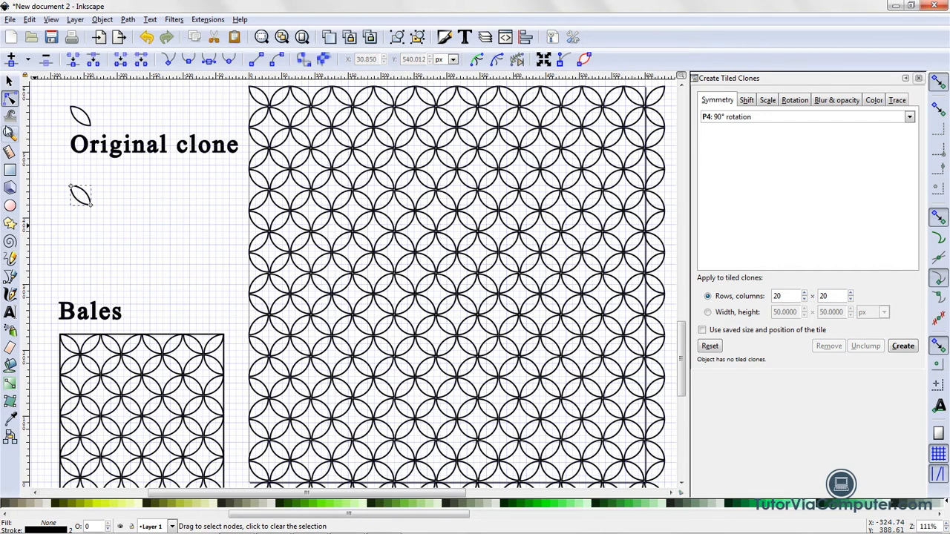
Add the text label "Unlinked clone" just below the unlinked leaf, above the Bales title.
click(9, 312)
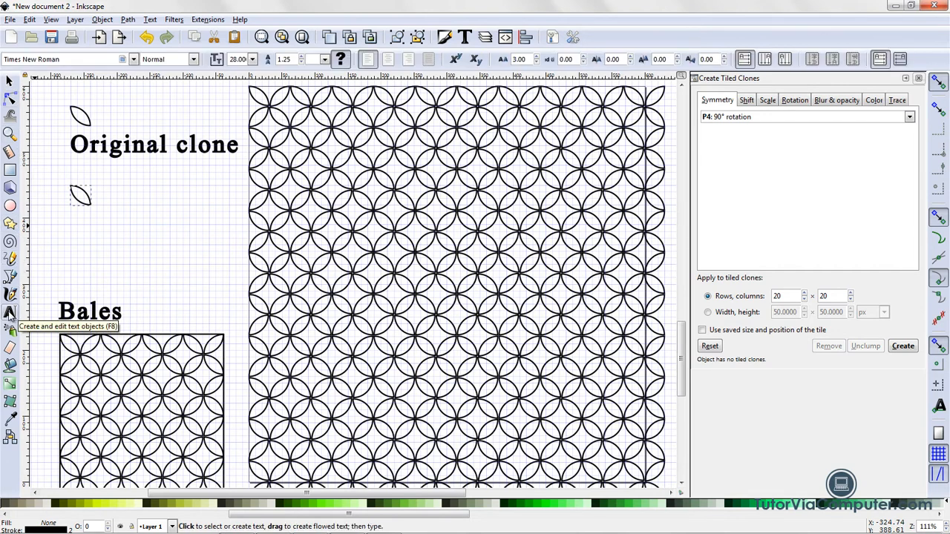
click(72, 236)
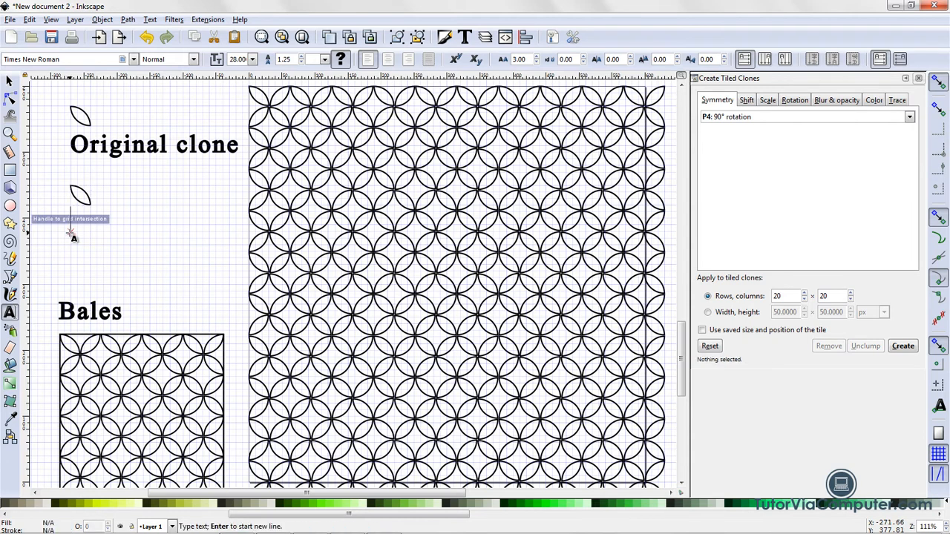
text(U)
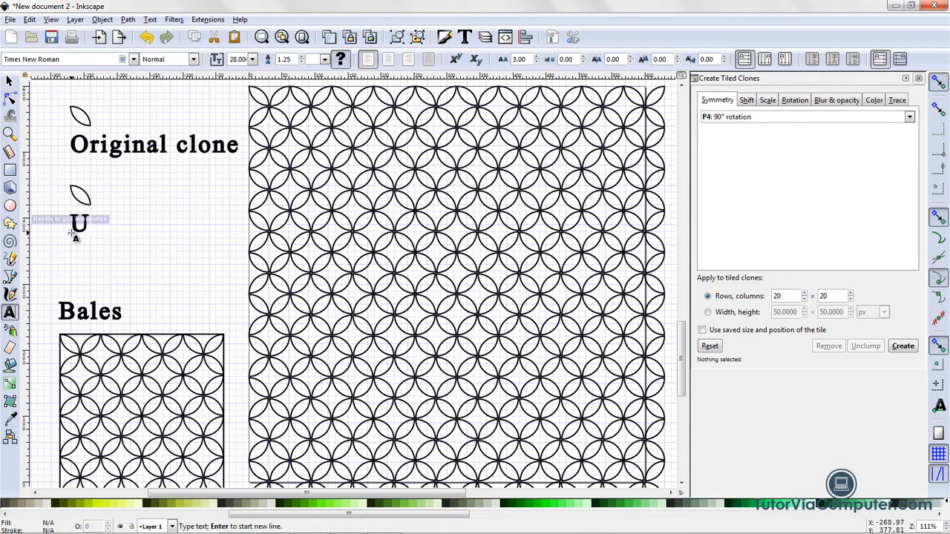
text(nlinke)
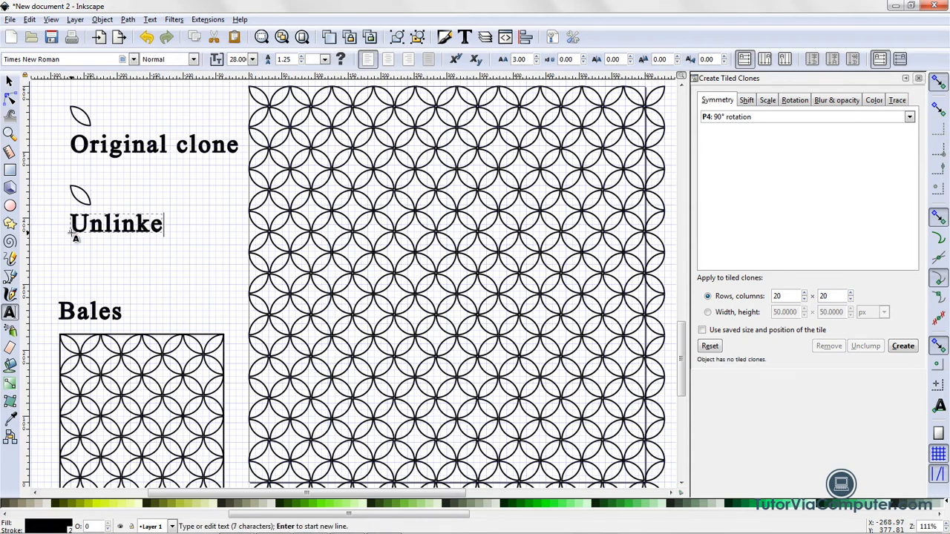
text(d C)
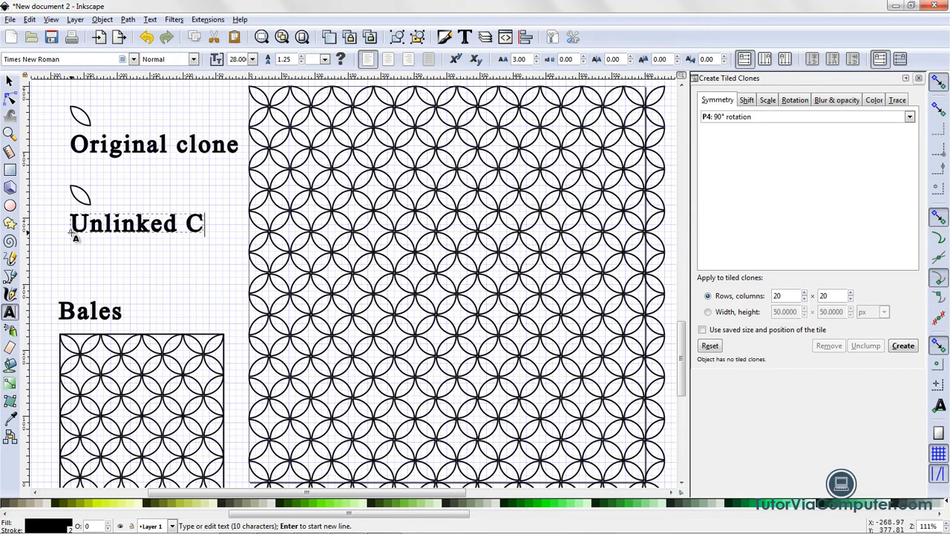
key(BackSpace)
text(clon)
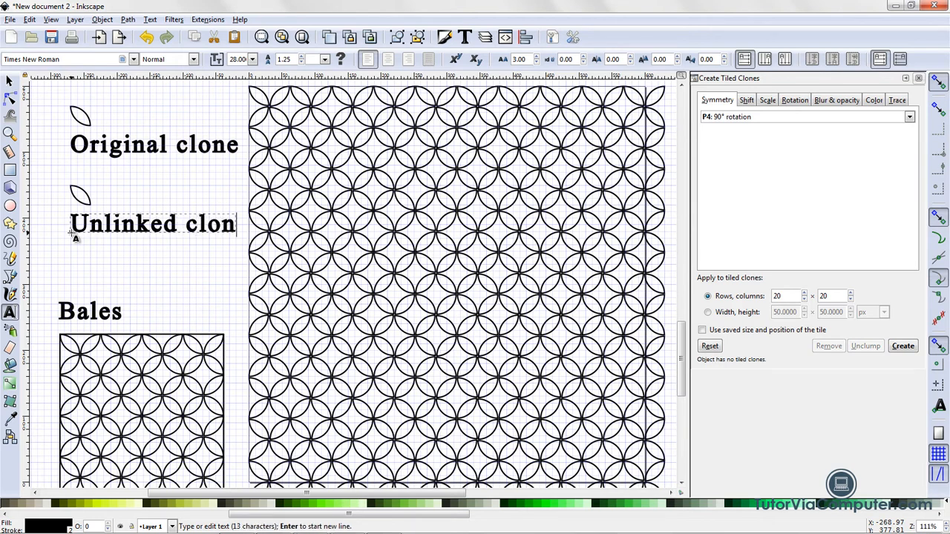
text(e)
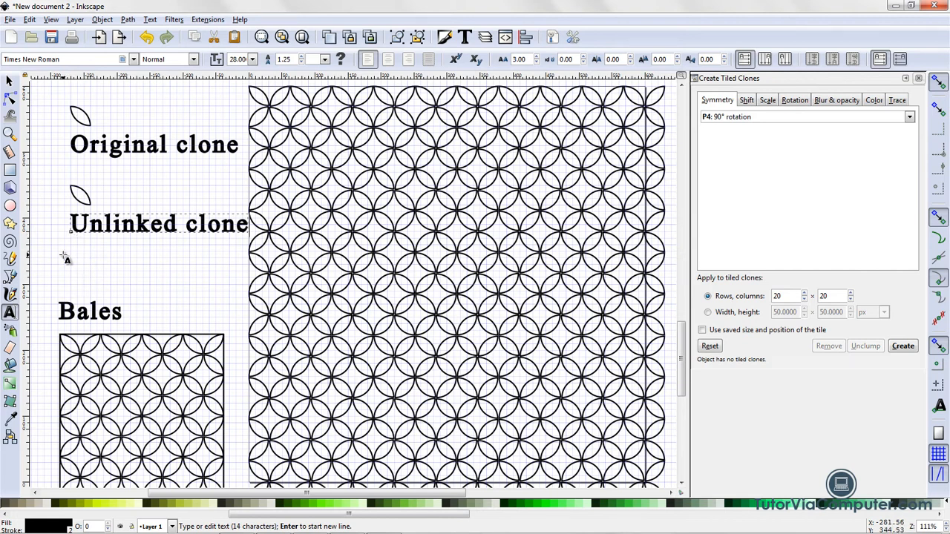
Shift the original leaf, the unlinked leaf and their two labels slightly left, away from the tiled pattern.
click(9, 80)
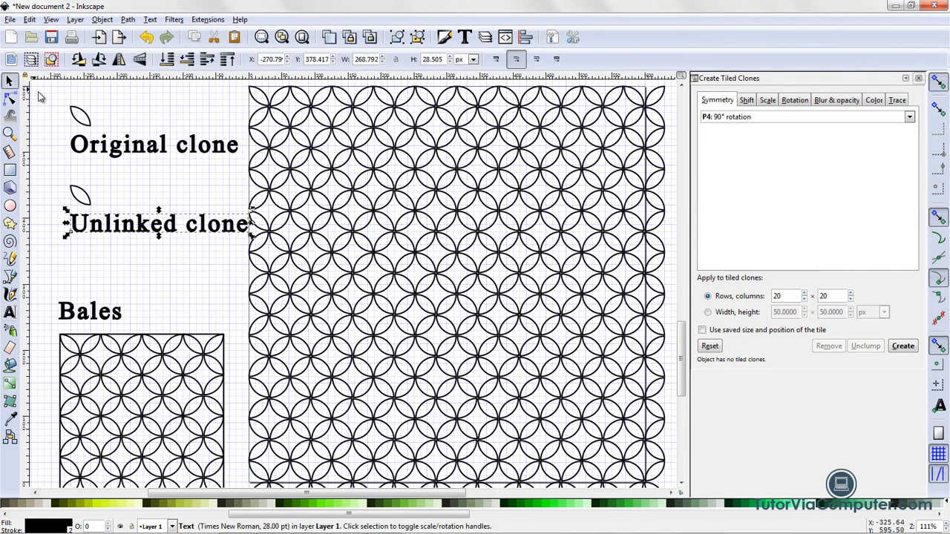
mouse_move(48, 99)
mouse_down()
mouse_move(172, 116)
mouse_move(260, 264)
mouse_up()
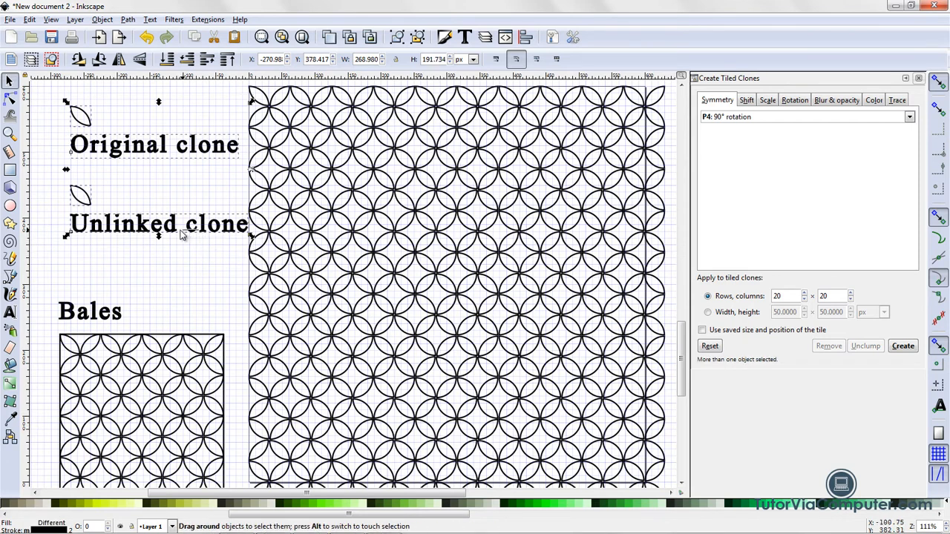
click(140, 235)
mouse_move(127, 233)
mouse_down()
mouse_move(105, 231)
mouse_move(65, 198)
mouse_up()
click(89, 202)
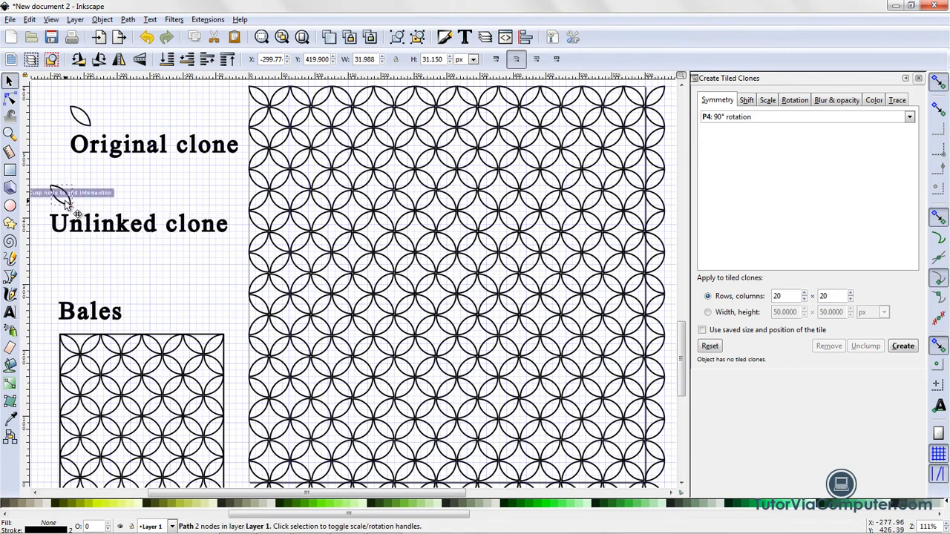
click(103, 146)
mouse_move(104, 146)
mouse_down()
mouse_move(79, 148)
mouse_move(88, 152)
mouse_move(61, 128)
mouse_up()
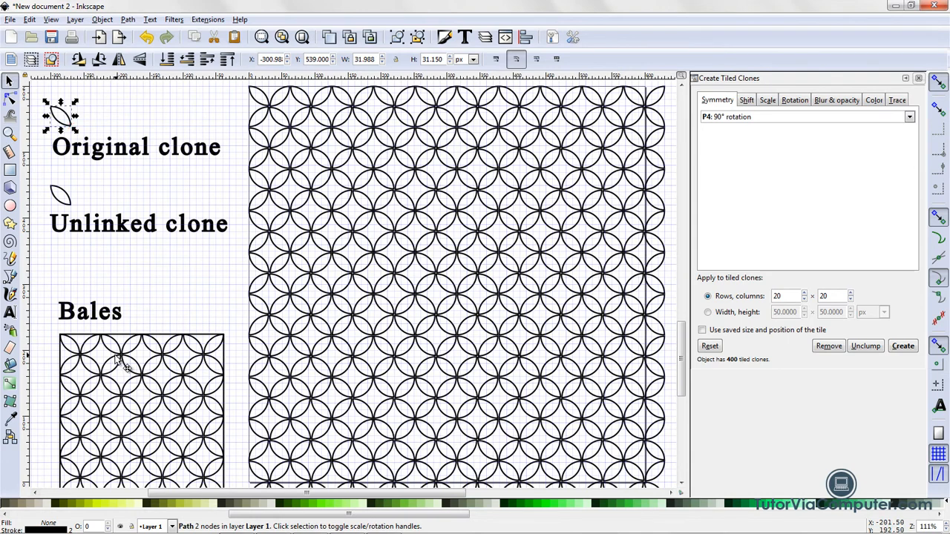
Shift the Bales sample pattern and its title slightly left to line up with the labels above.
mouse_move(112, 354)
mouse_down()
mouse_move(104, 356)
mouse_move(116, 370)
mouse_up()
drag(96, 317, 88, 317)
click(173, 281)
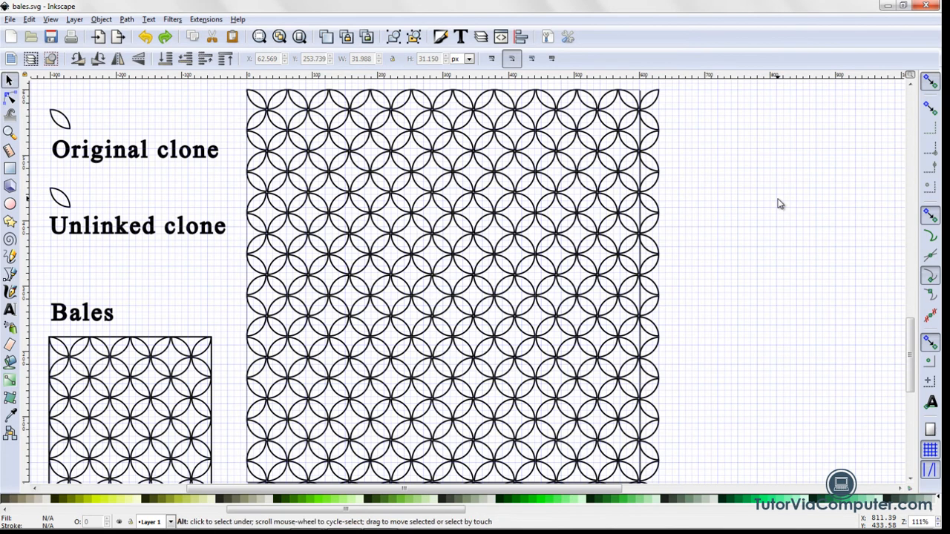
Switch to the blank new document and open its Layers dialog.
key(alt+Tab)
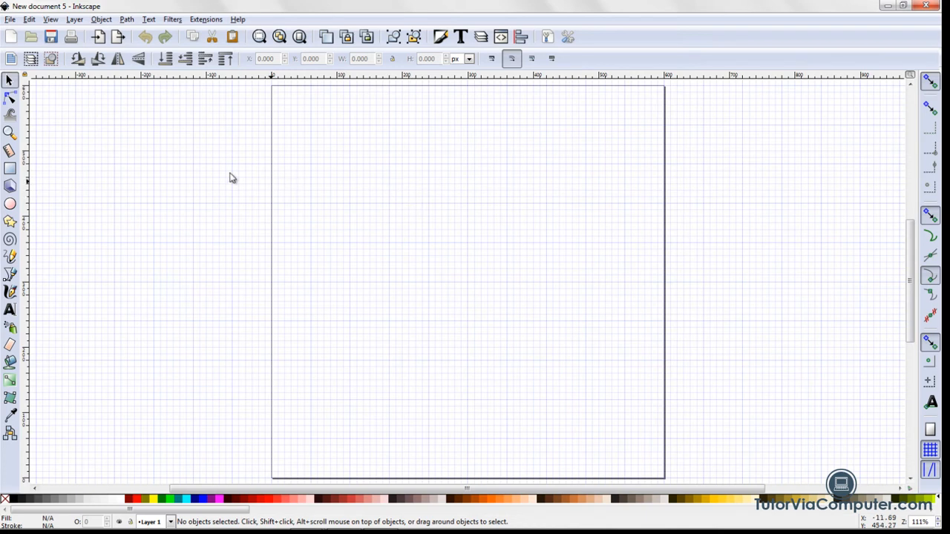
click(74, 19)
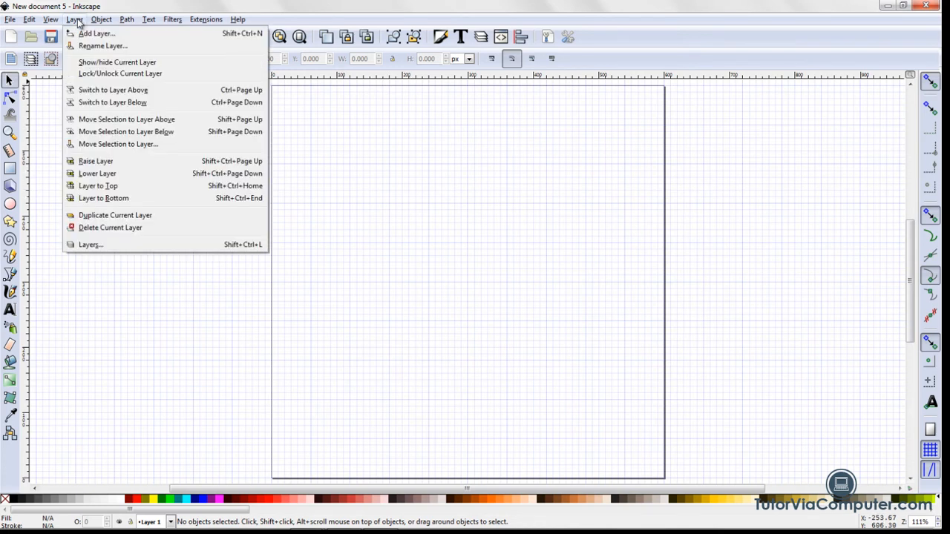
click(87, 245)
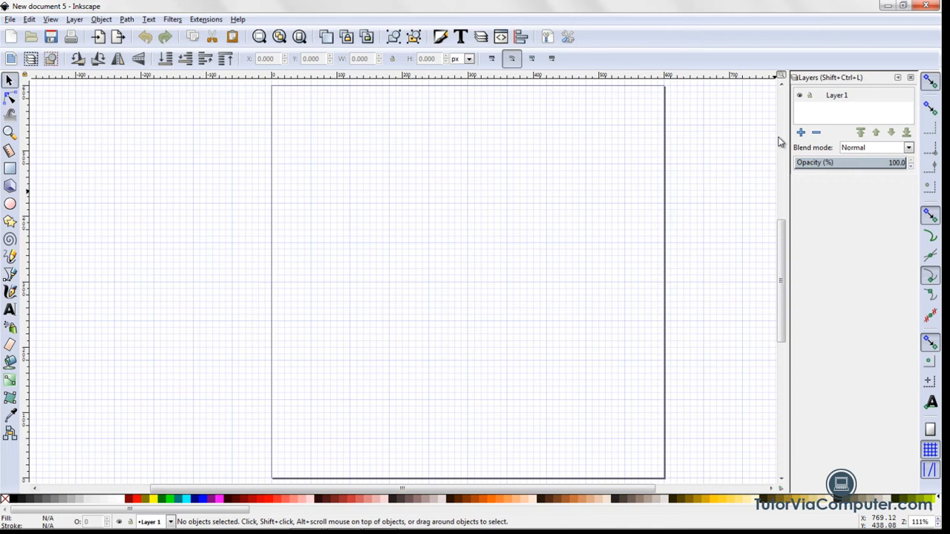
Rename Layer 1 as Background.
double_click(832, 99)
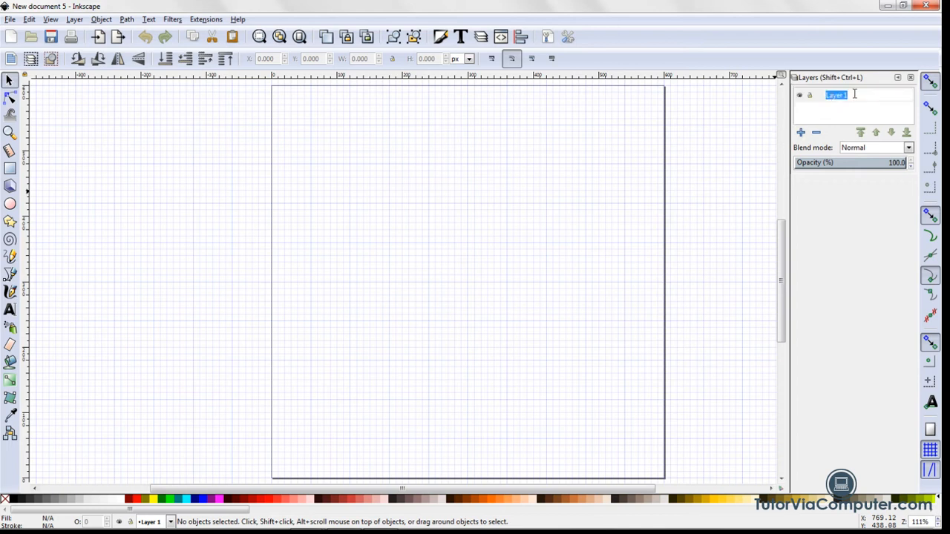
click(854, 94)
drag(854, 94, 822, 99)
text(Background)
key(Return)
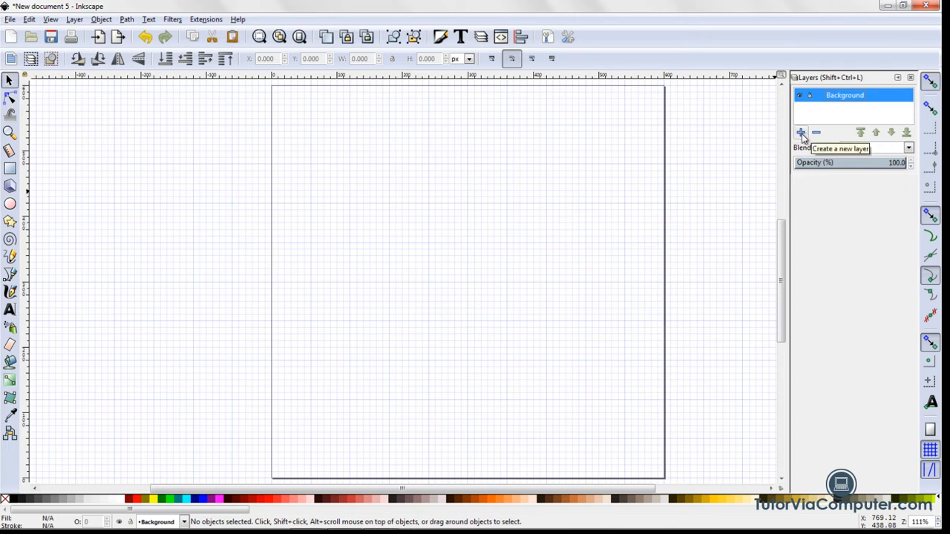
Add a new layer named Design above the current Background layer.
click(802, 134)
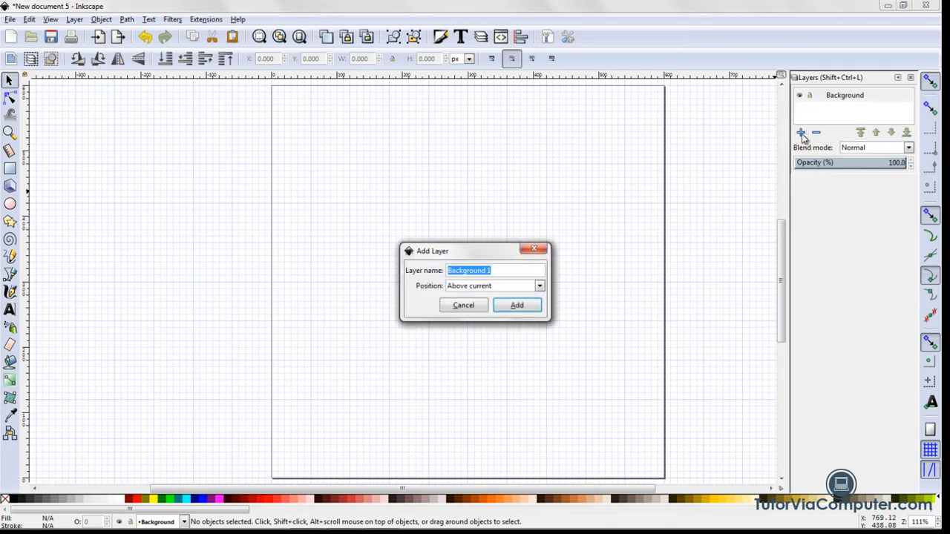
drag(475, 255, 605, 162)
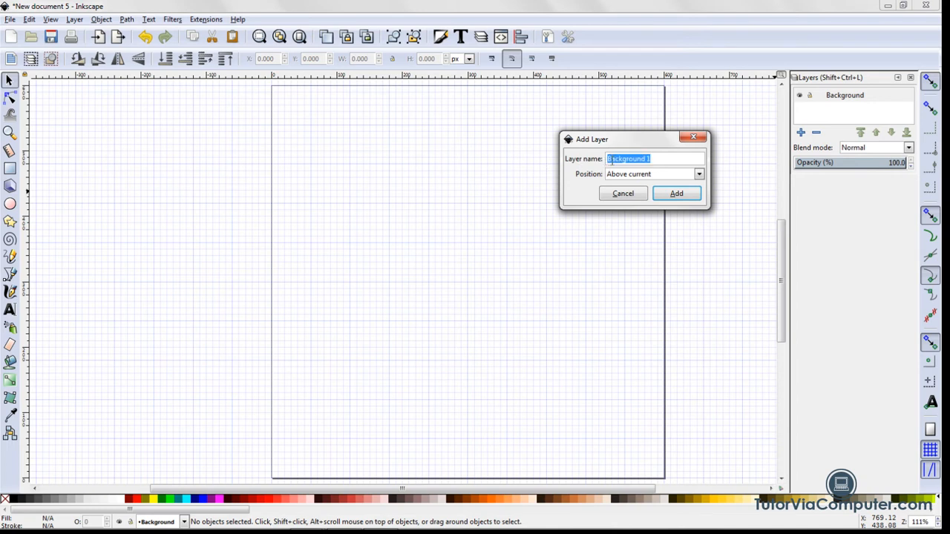
text(Design)
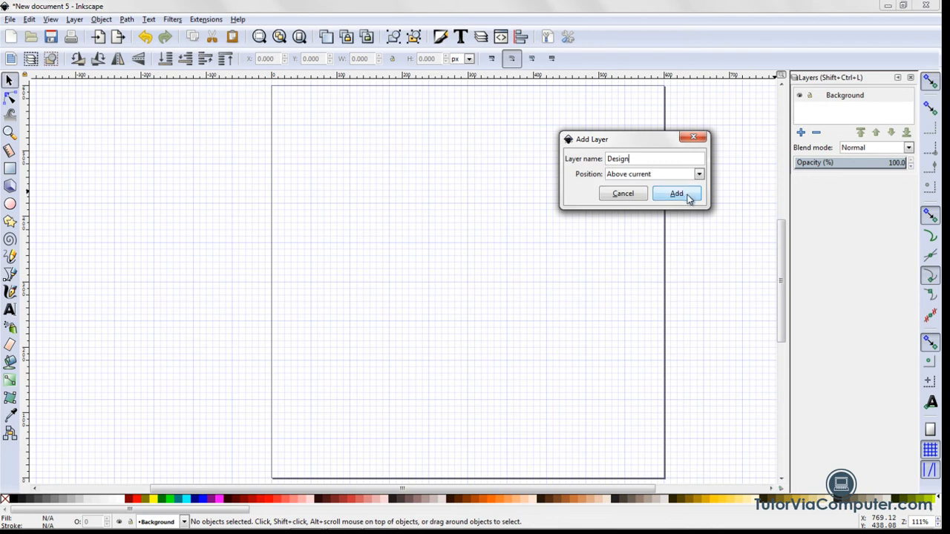
click(677, 195)
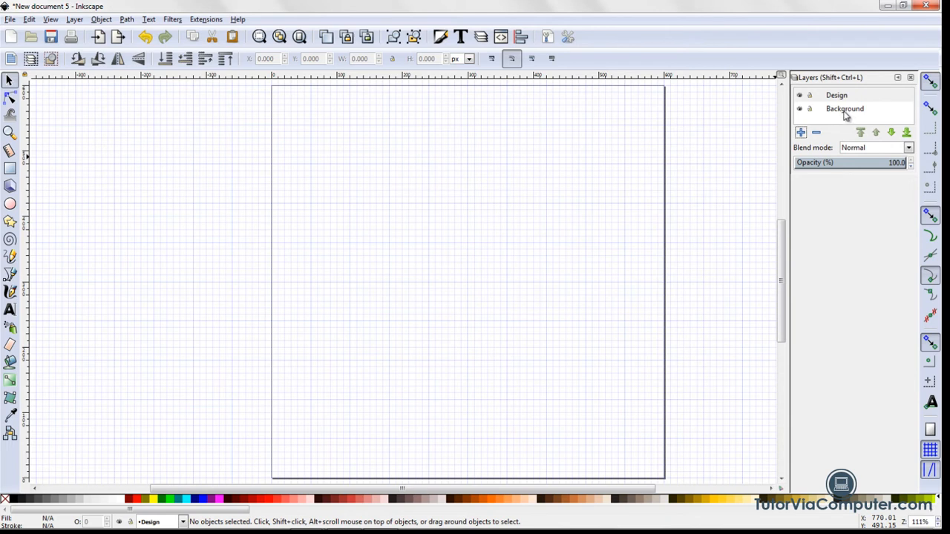
Make Background the current layer and turn on snapping to the page border.
click(845, 115)
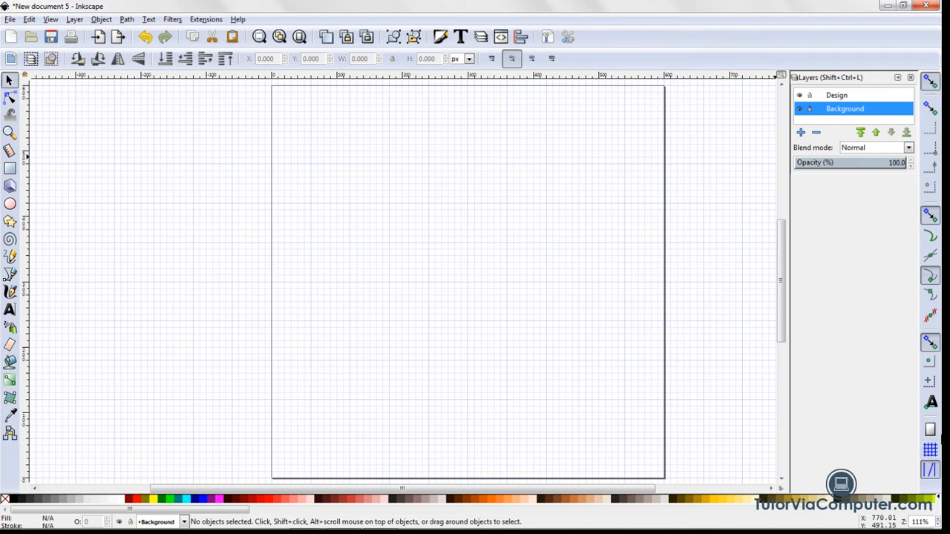
click(932, 434)
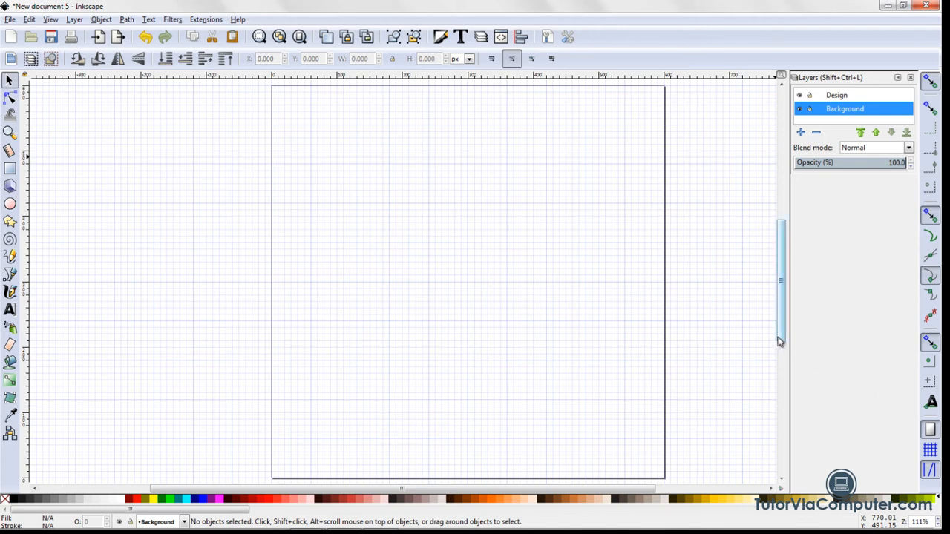
Draw a 600 by 600 px rectangle on the Background layer, snapped to the page's corners so it covers the whole page.
drag(779, 341, 785, 319)
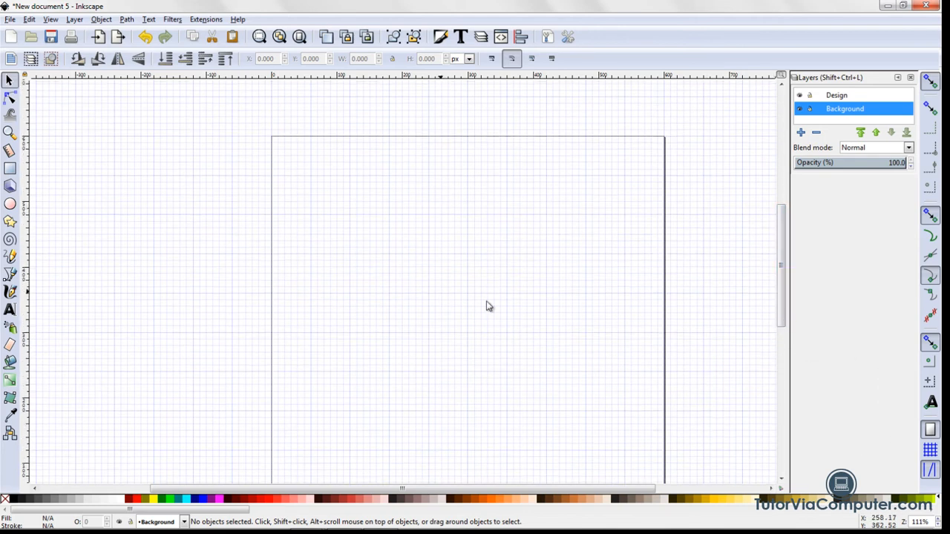
click(9, 170)
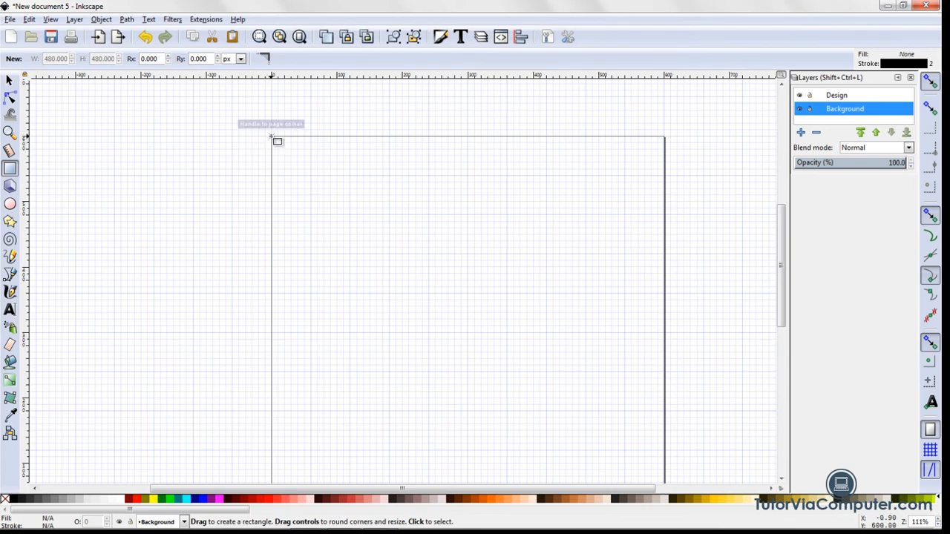
drag(271, 135, 271, 136)
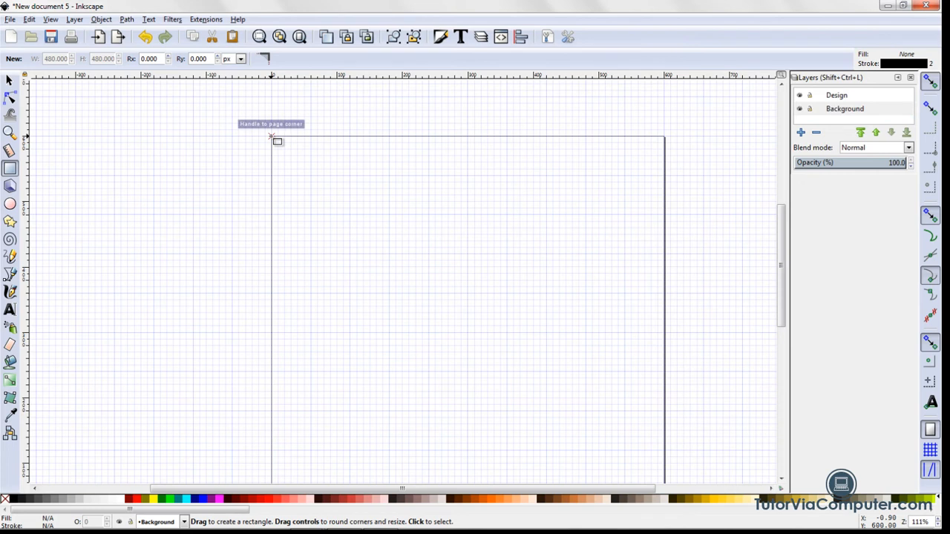
mouse_move(272, 136)
mouse_down()
mouse_move(368, 191)
mouse_move(564, 329)
mouse_move(689, 388)
mouse_move(664, 390)
mouse_up()
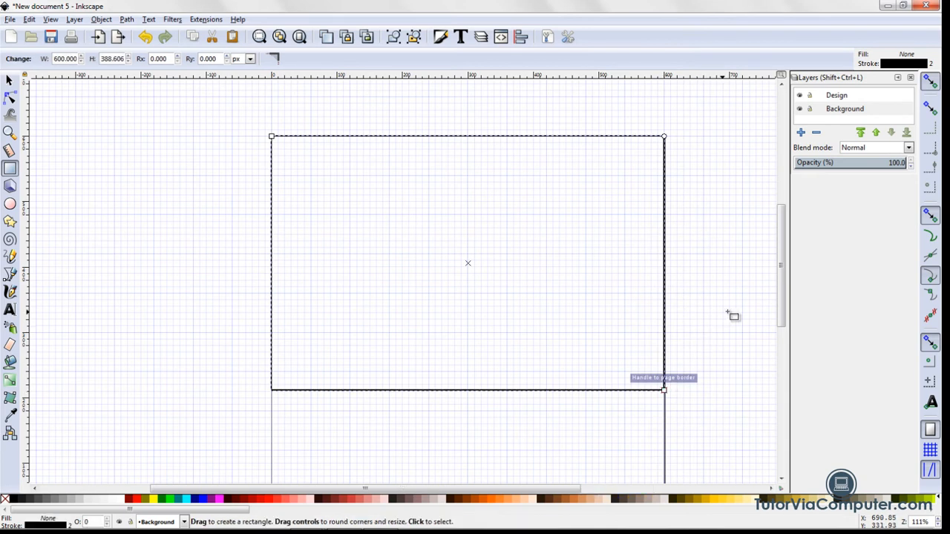
drag(782, 325, 782, 373)
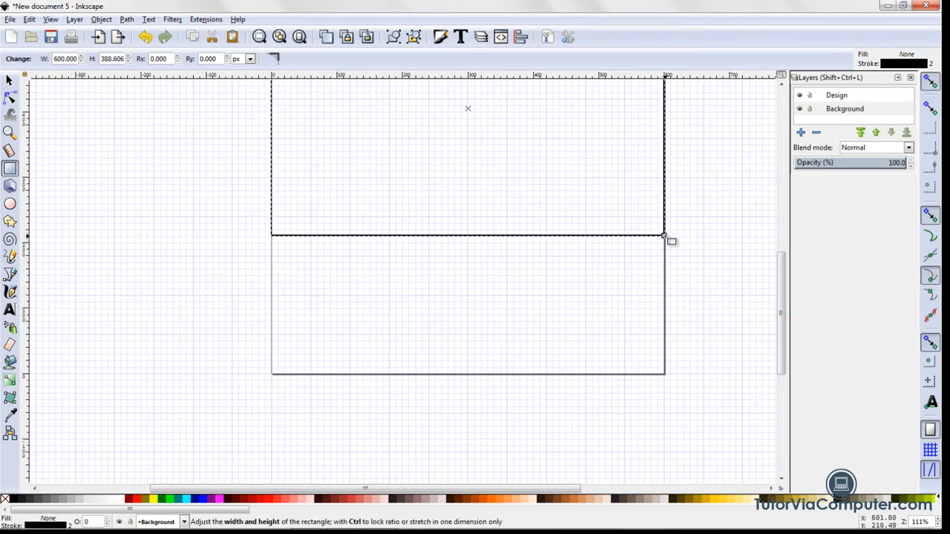
drag(666, 238, 665, 374)
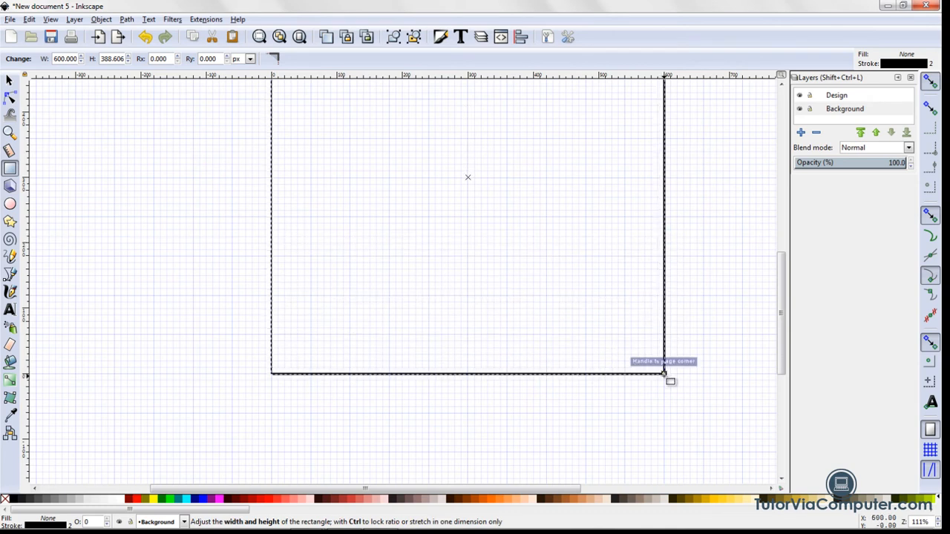
drag(665, 375, 665, 375)
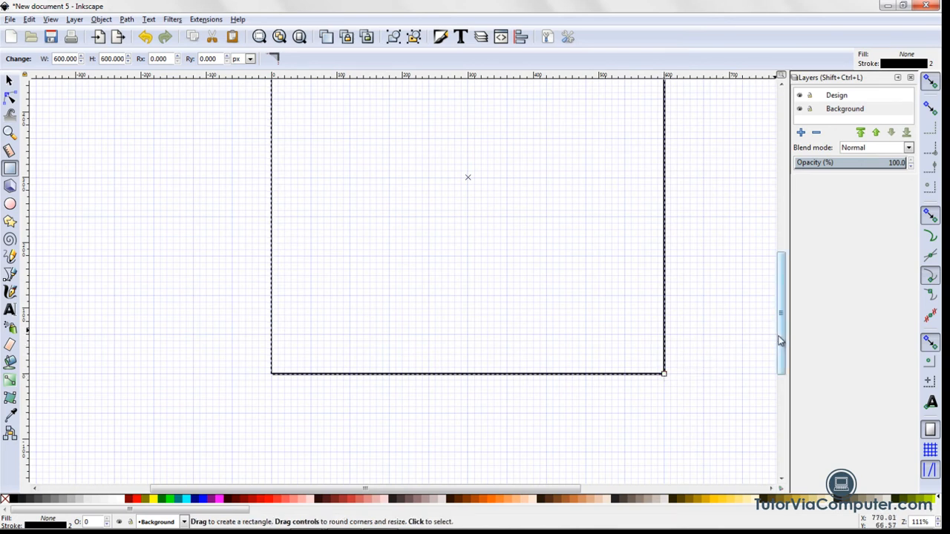
Fill the page-sized rectangle with black and fit the whole page in view.
drag(785, 354, 779, 319)
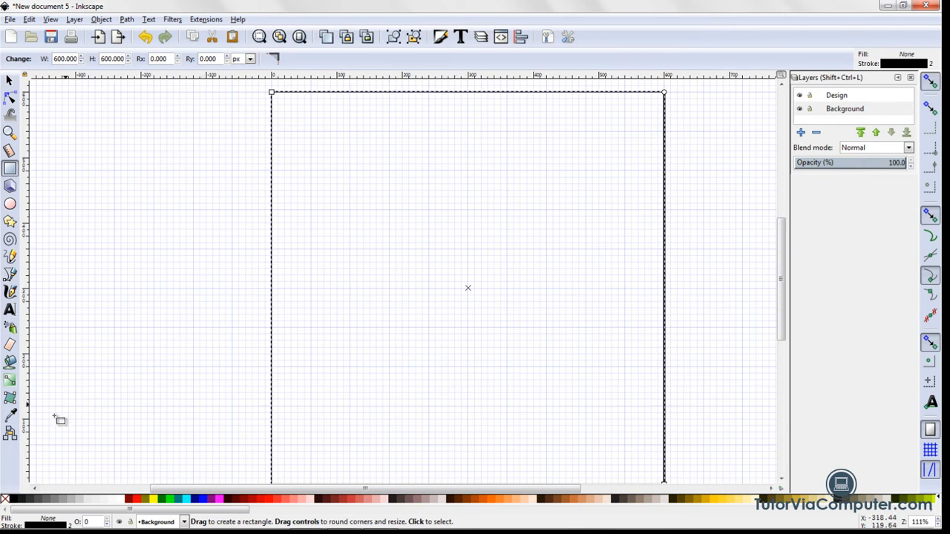
click(11, 501)
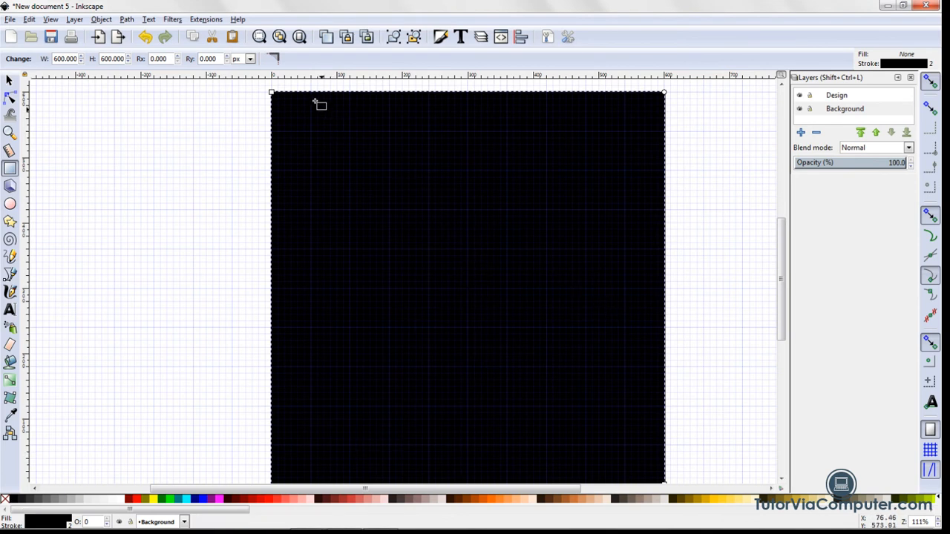
click(300, 37)
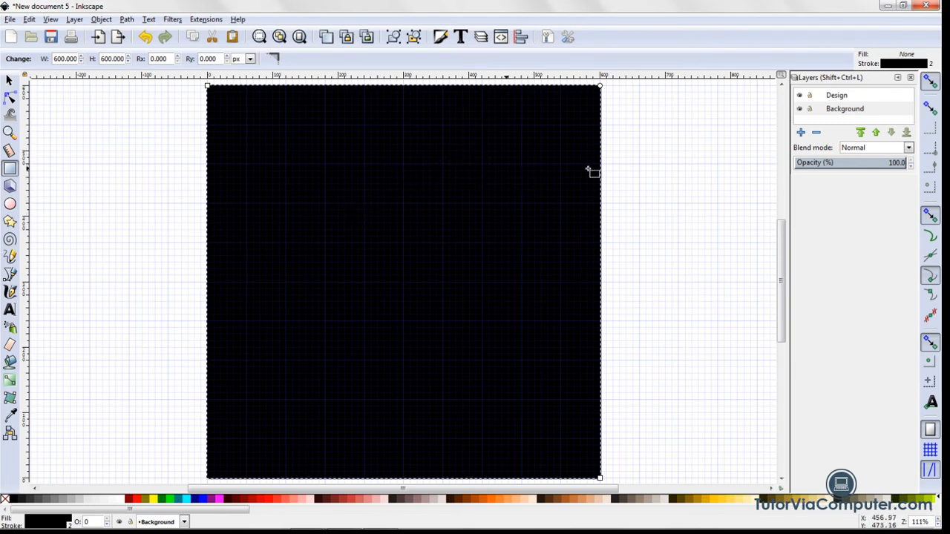
Lock the Background layer and hide it.
click(811, 109)
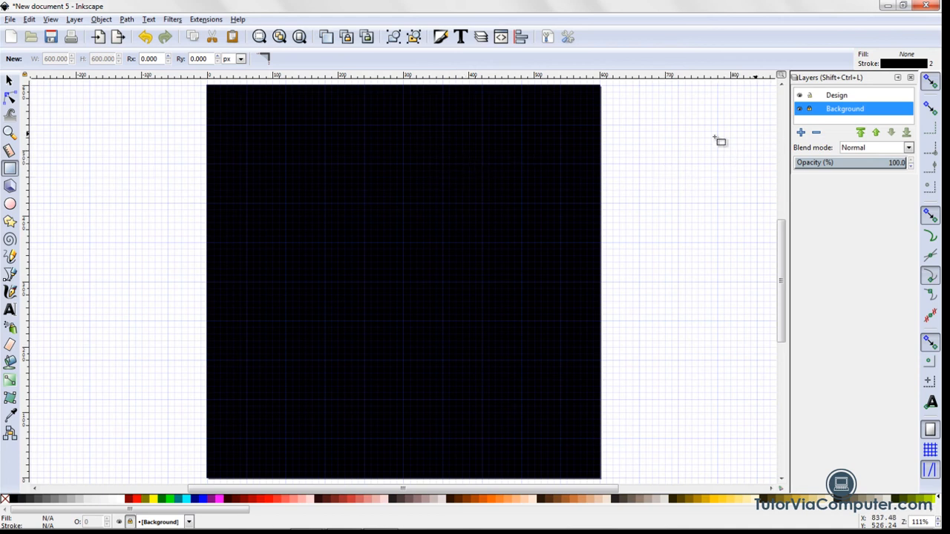
click(800, 110)
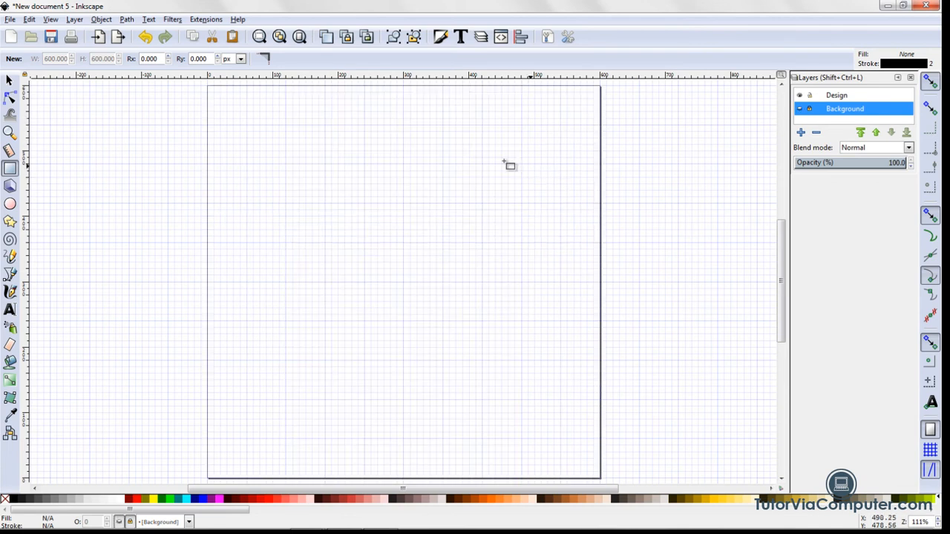
click(799, 110)
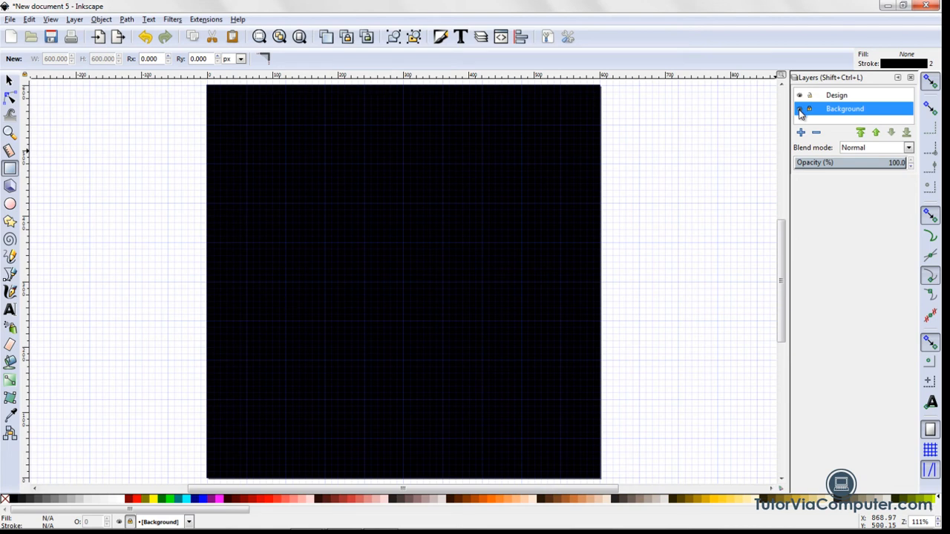
click(799, 110)
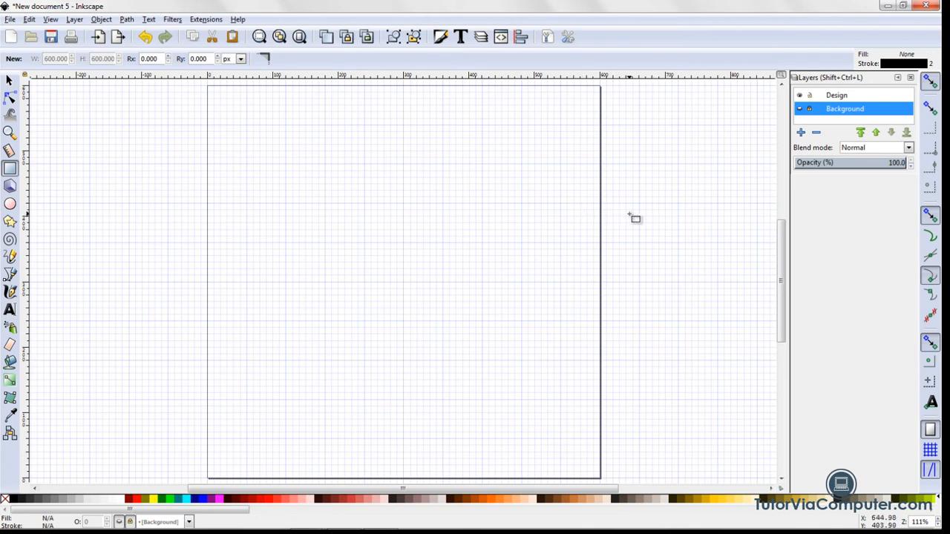
Make Design the current layer and paste into it a copy of the unlinked clone's leaf shape from bales.svg.
click(837, 96)
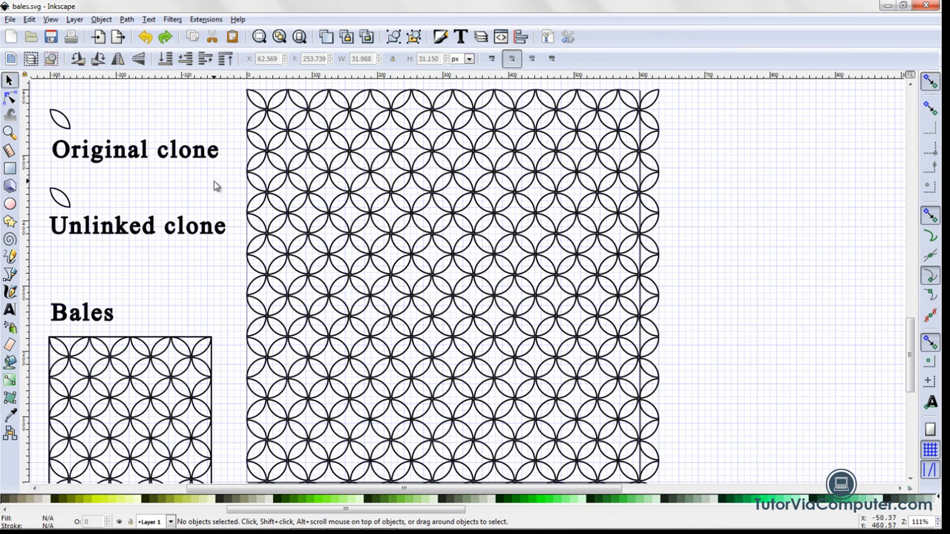
click(69, 210)
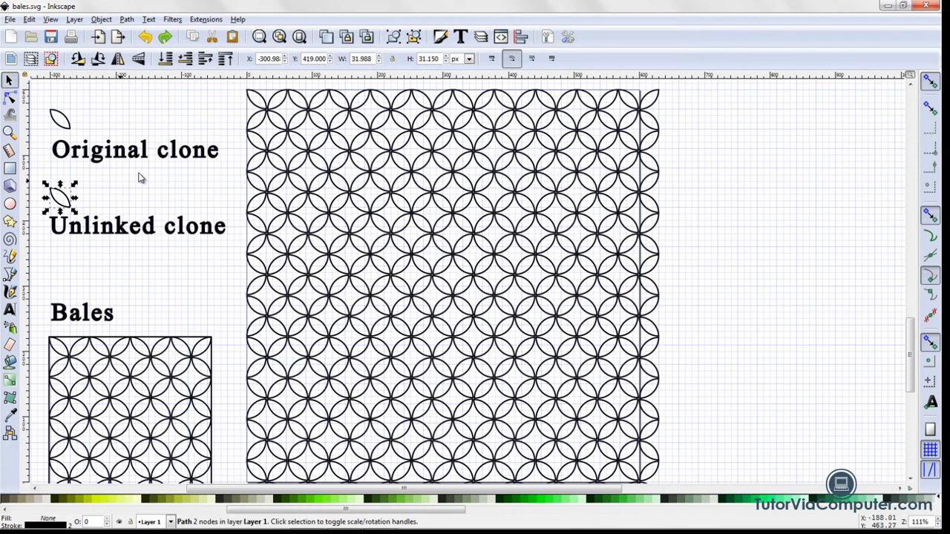
click(192, 39)
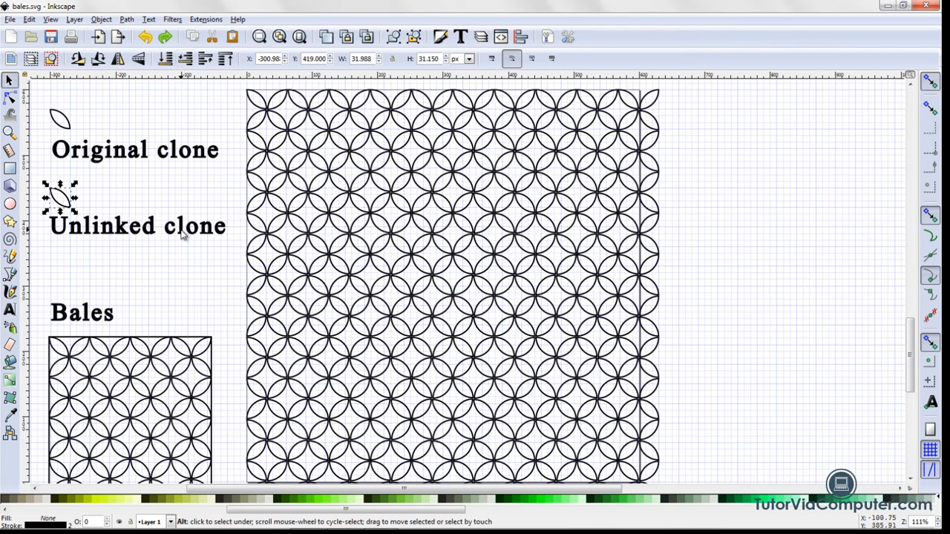
key(alt+Tab)
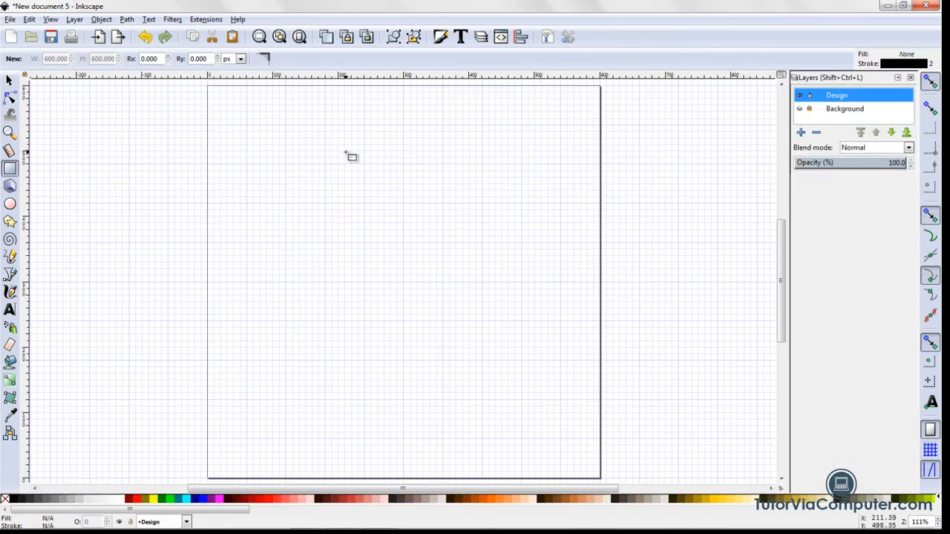
click(232, 38)
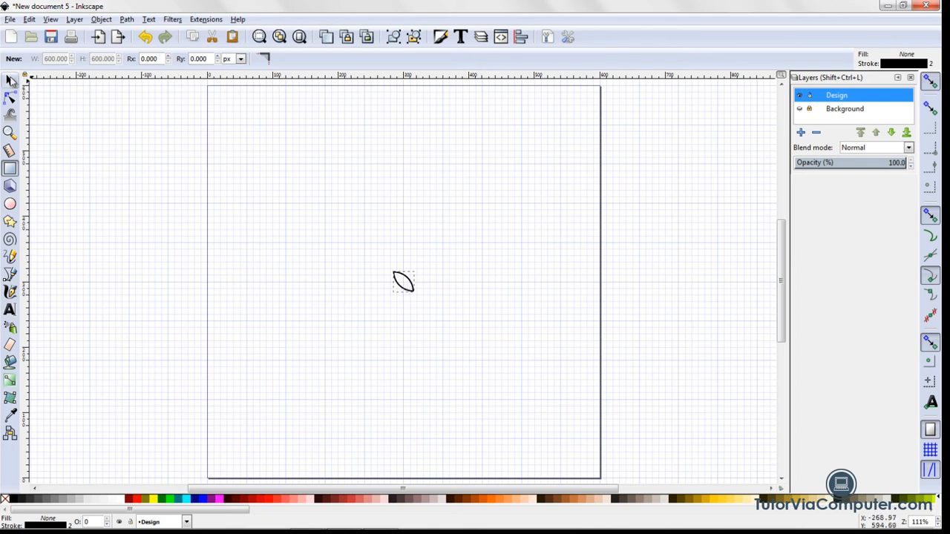
Move the pasted leaf toward the page's upper left, to about X 147, Y 418 px.
click(10, 80)
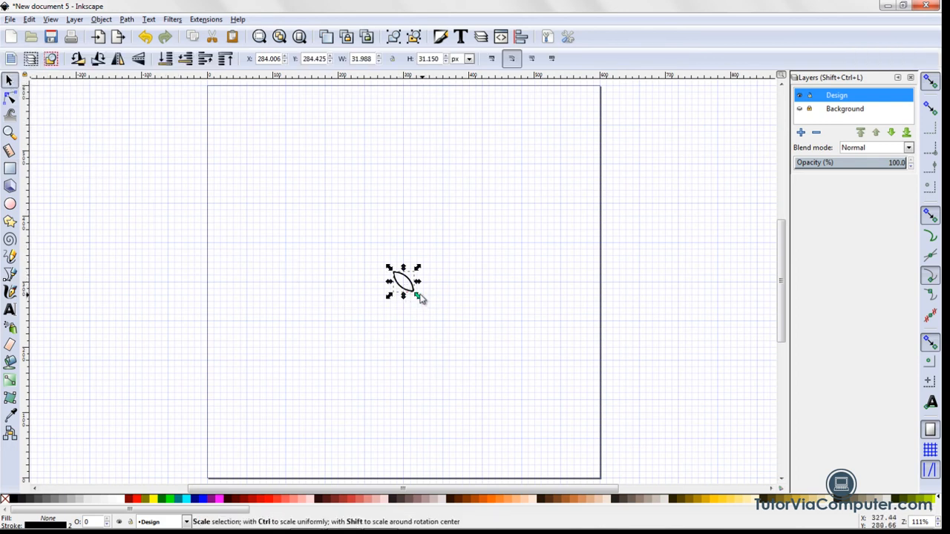
drag(414, 295, 322, 202)
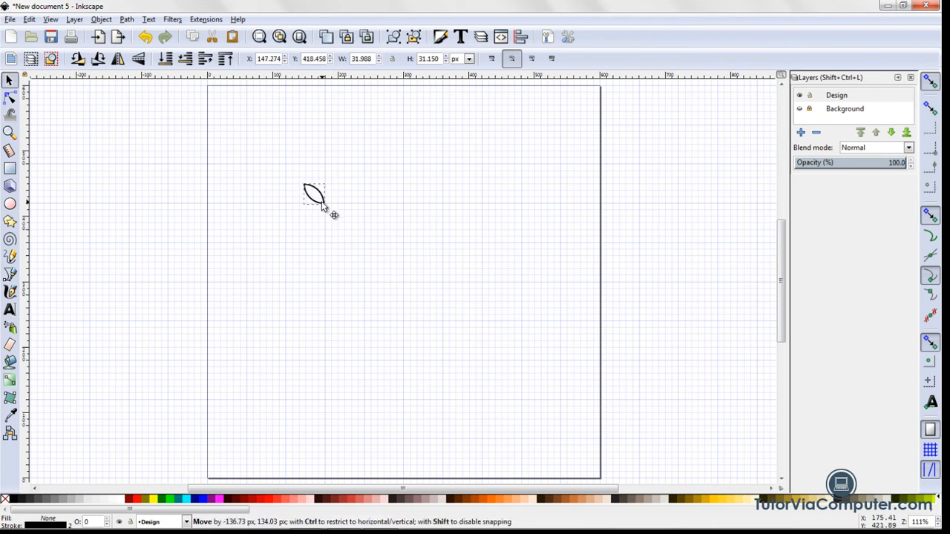
drag(321, 201, 322, 201)
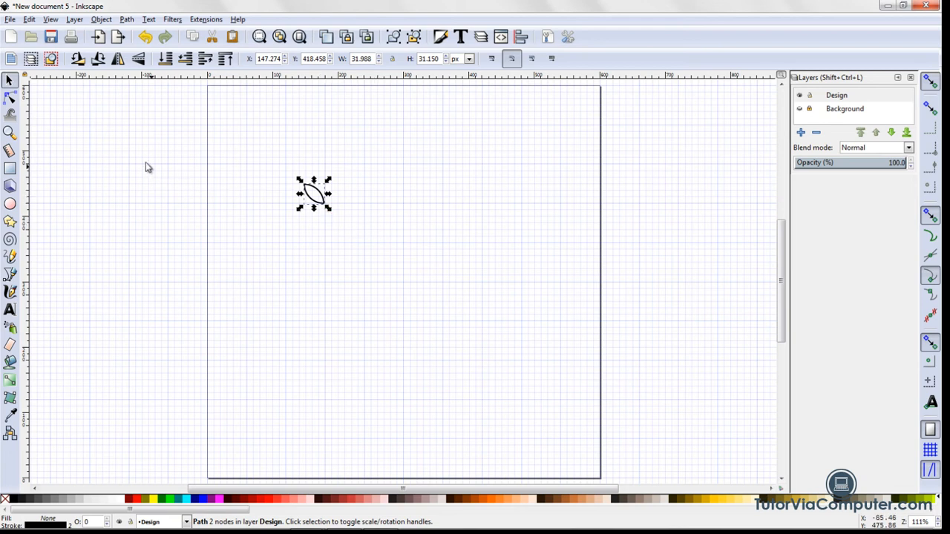
Create tiled clones of the leaf with P4 90° rotation symmetry, 12 rows and 12 columns, after resetting the tiling options.
click(29, 19)
mouse_move(39, 185)
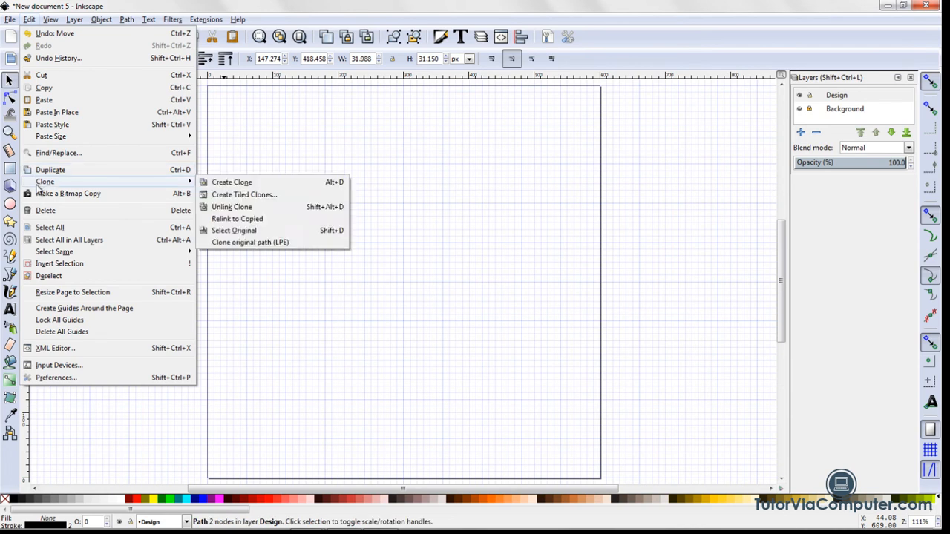
click(238, 194)
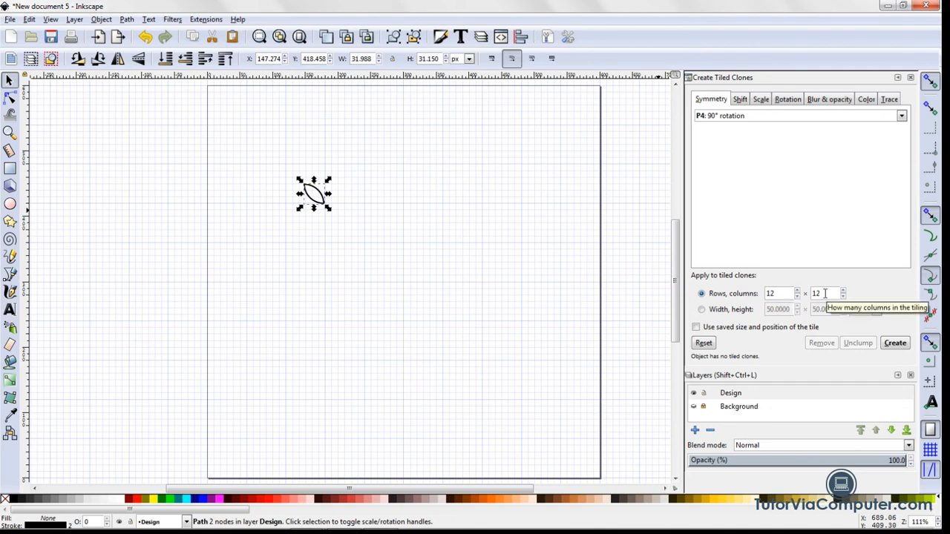
click(705, 345)
click(704, 345)
click(895, 344)
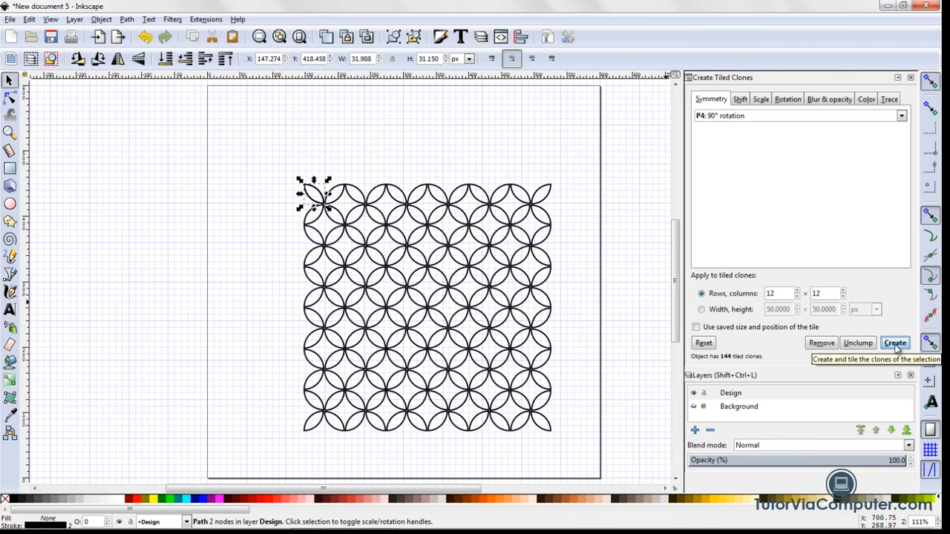
click(583, 312)
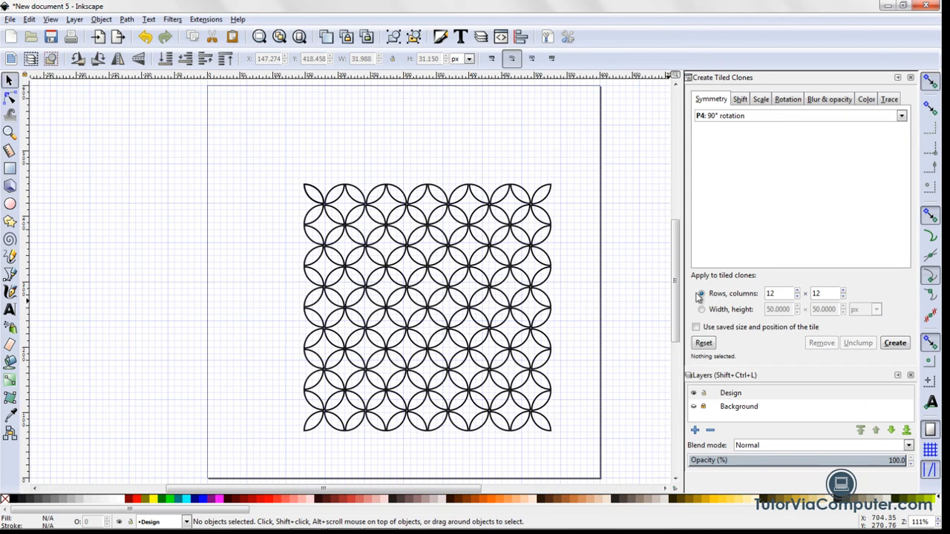
Select the original leaf by way of the lower-right corner clone, and move it, raised to the top, off the page's left side.
click(545, 432)
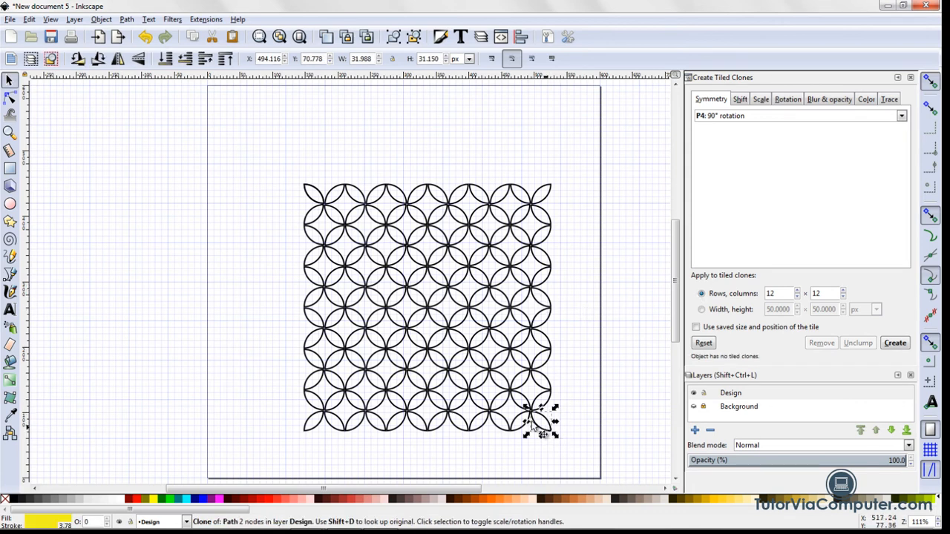
click(29, 20)
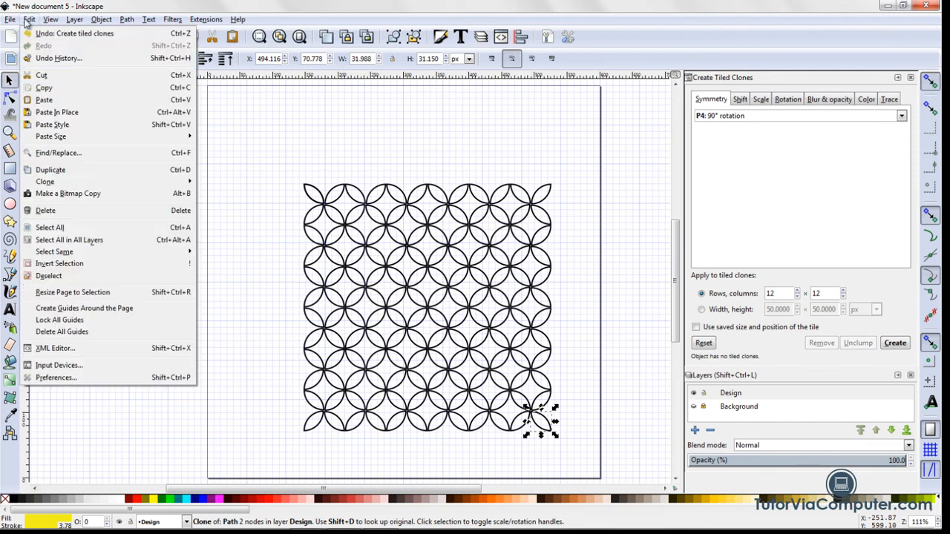
mouse_move(46, 183)
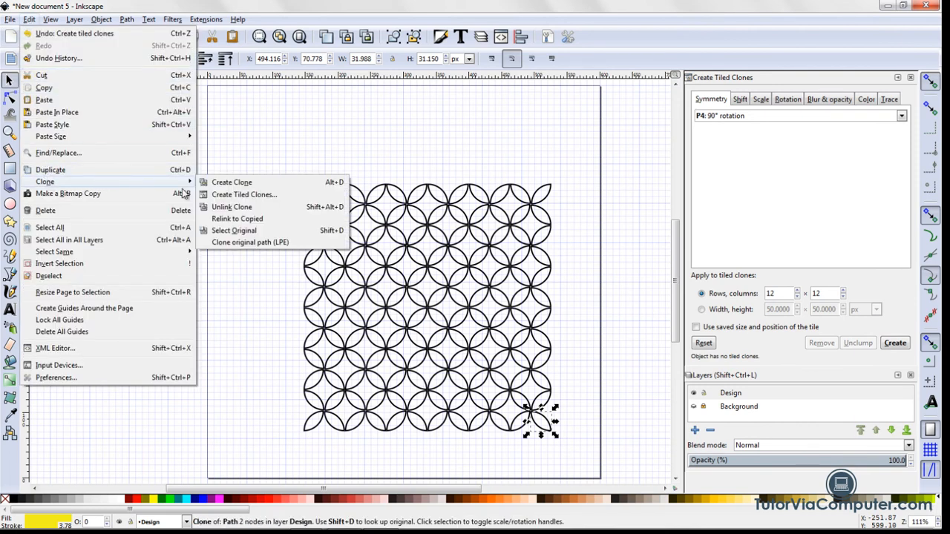
click(232, 232)
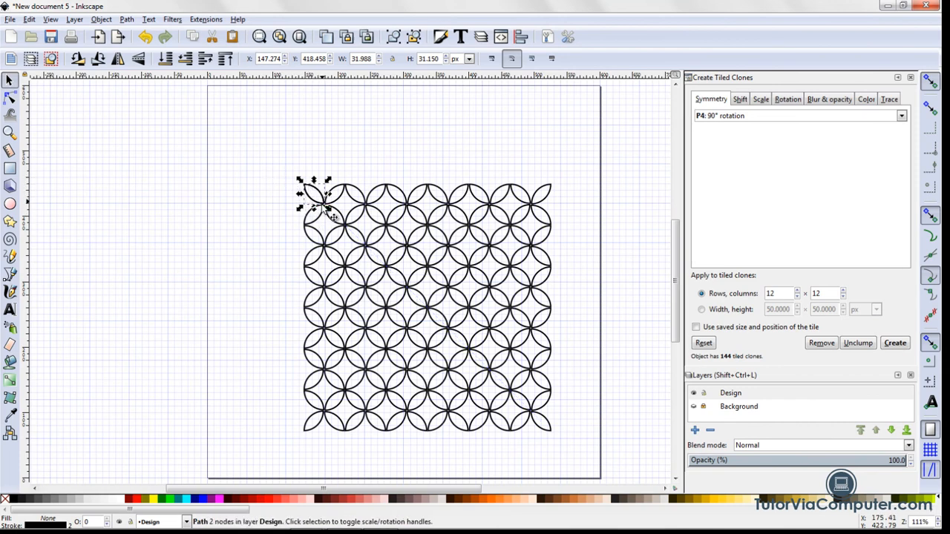
click(226, 60)
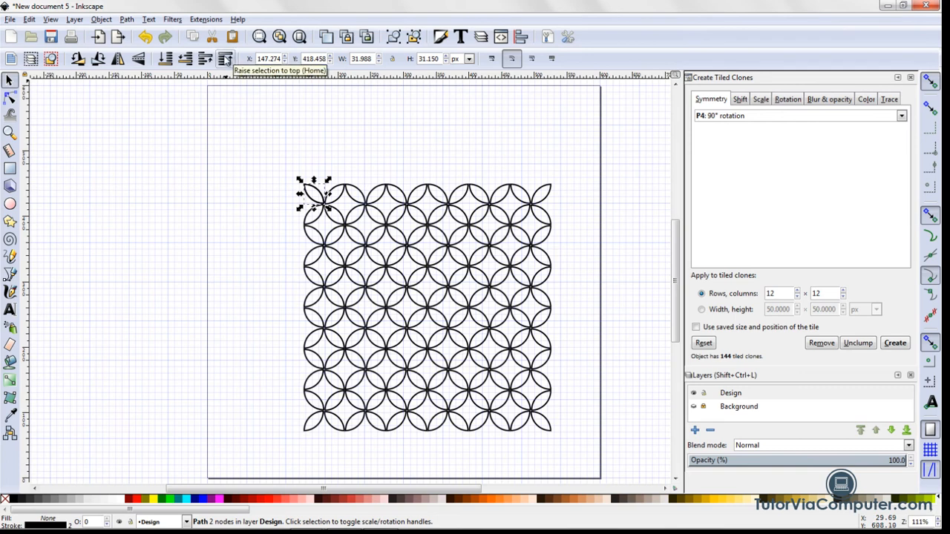
drag(312, 198, 65, 199)
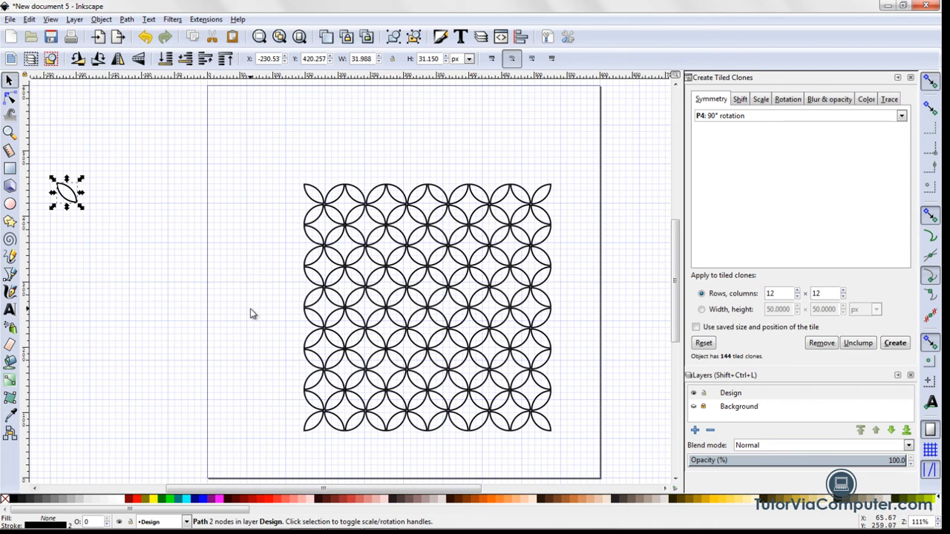
Select all the tiled clones without the original leaf, and center them as a group on the page both horizontally and vertically.
drag(259, 153, 575, 467)
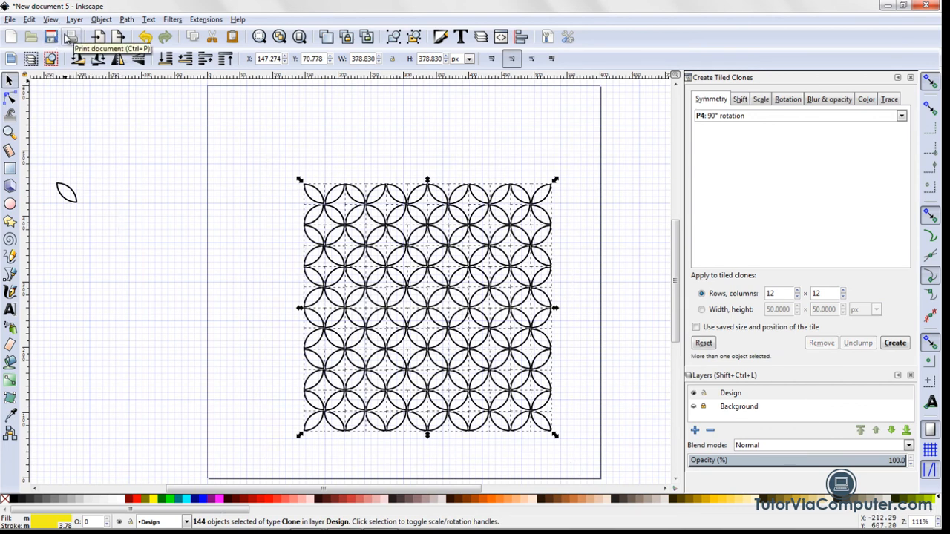
click(101, 20)
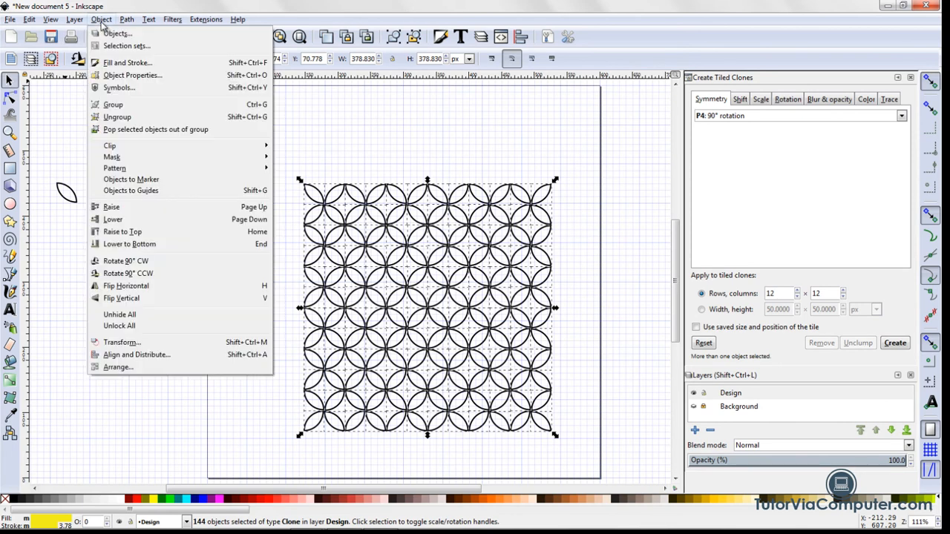
click(128, 357)
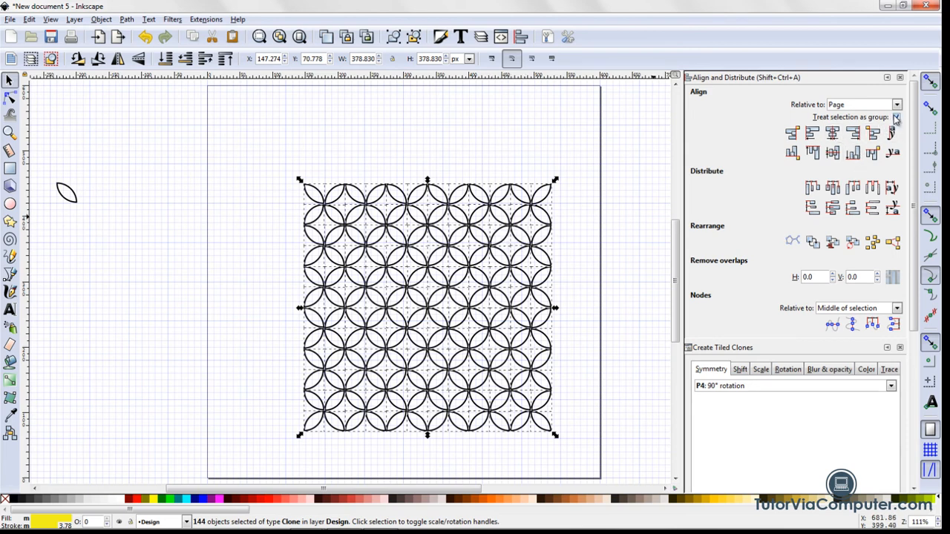
click(832, 134)
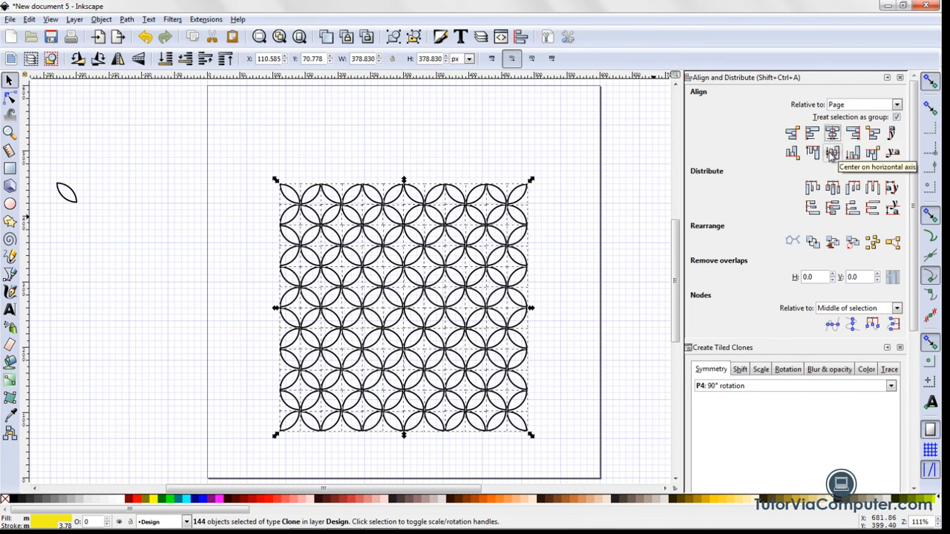
click(831, 153)
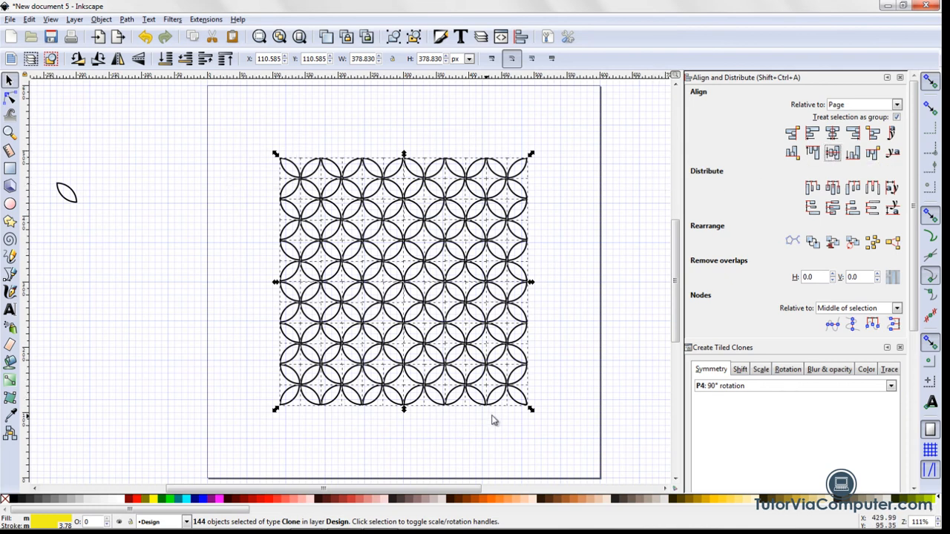
click(620, 329)
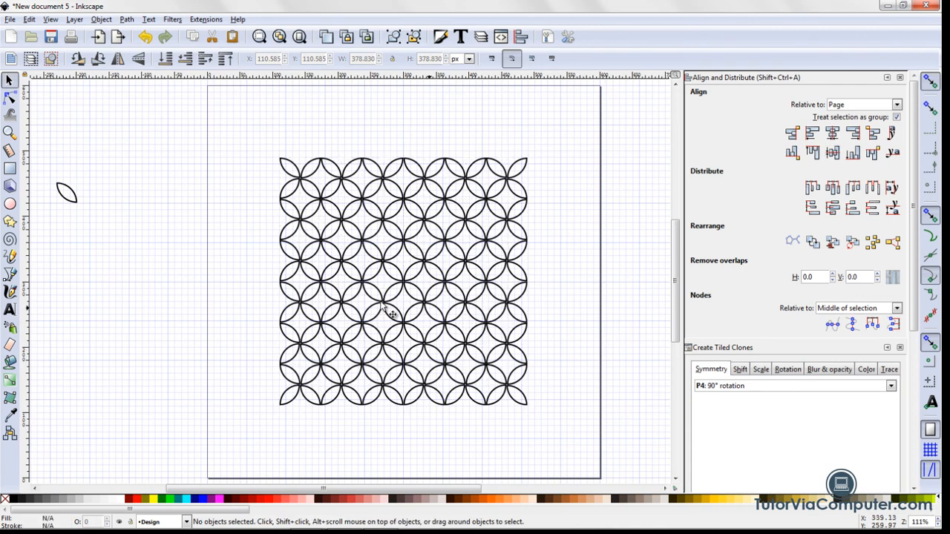
Move the original leaf closer to the page, to about X -174, Y 450 px, and set its fill and stroke to #AA8800.
click(74, 201)
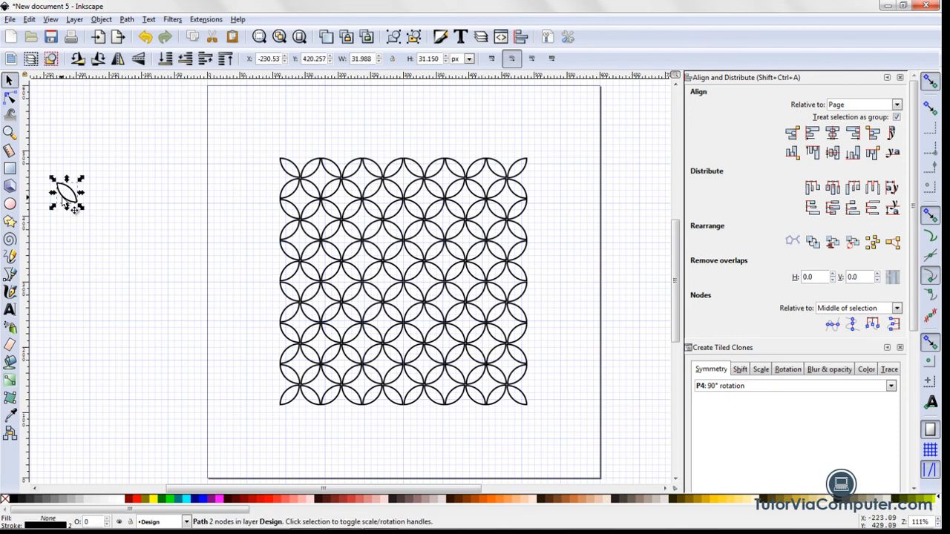
drag(64, 199, 108, 177)
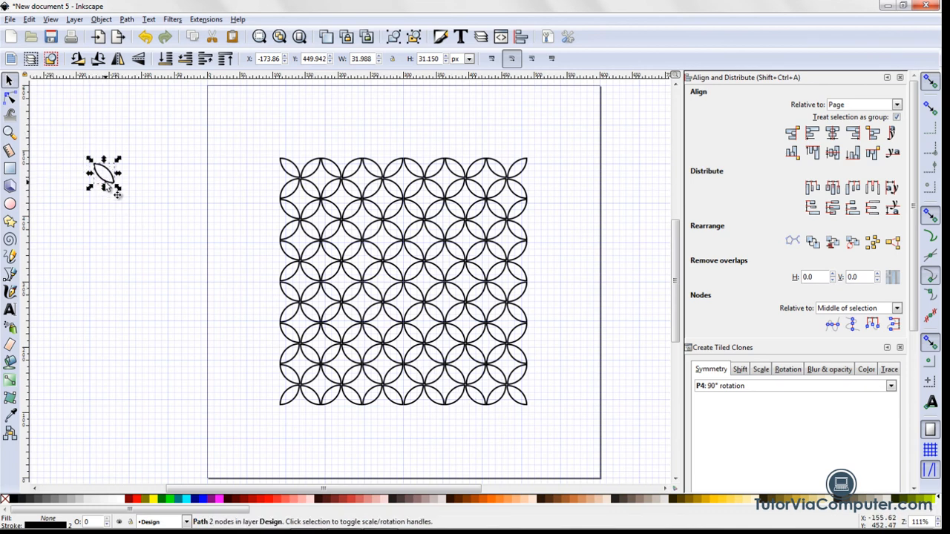
click(700, 504)
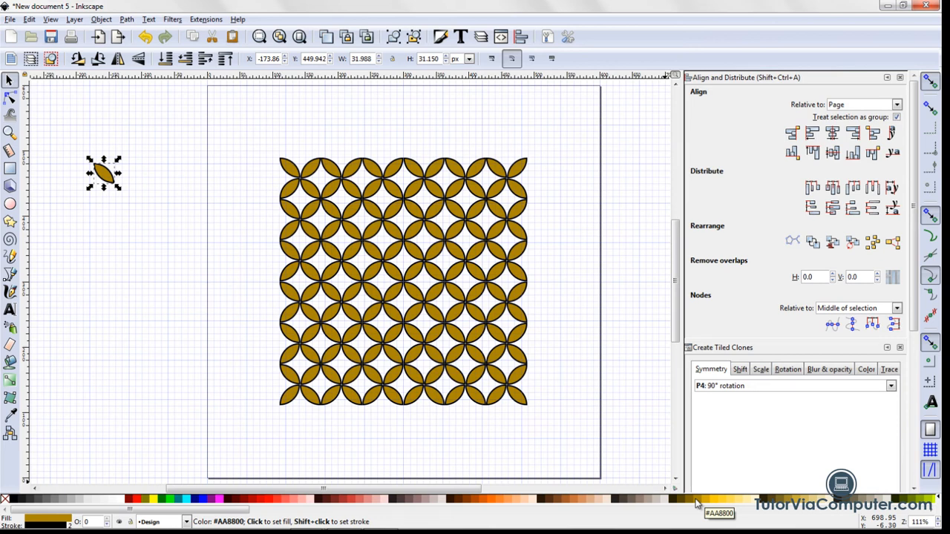
key(shift)
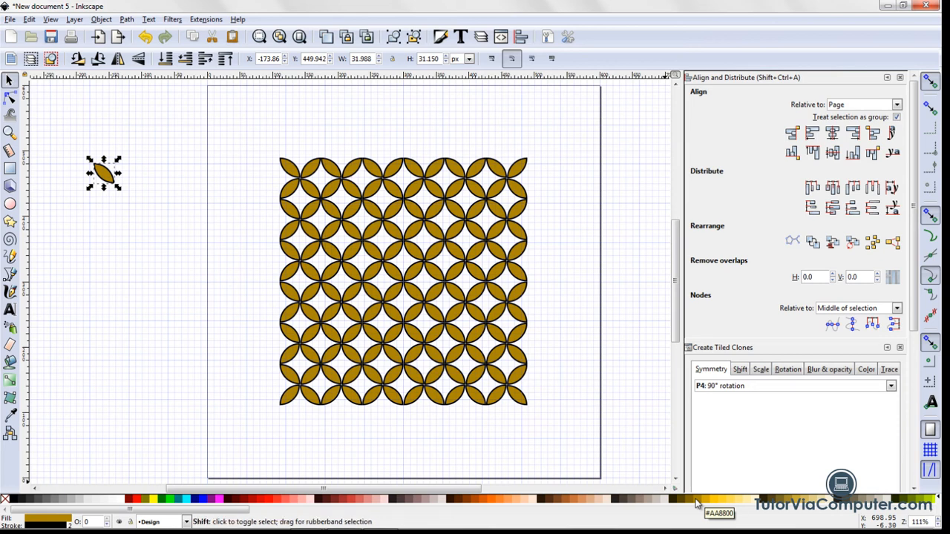
shift+click(697, 504)
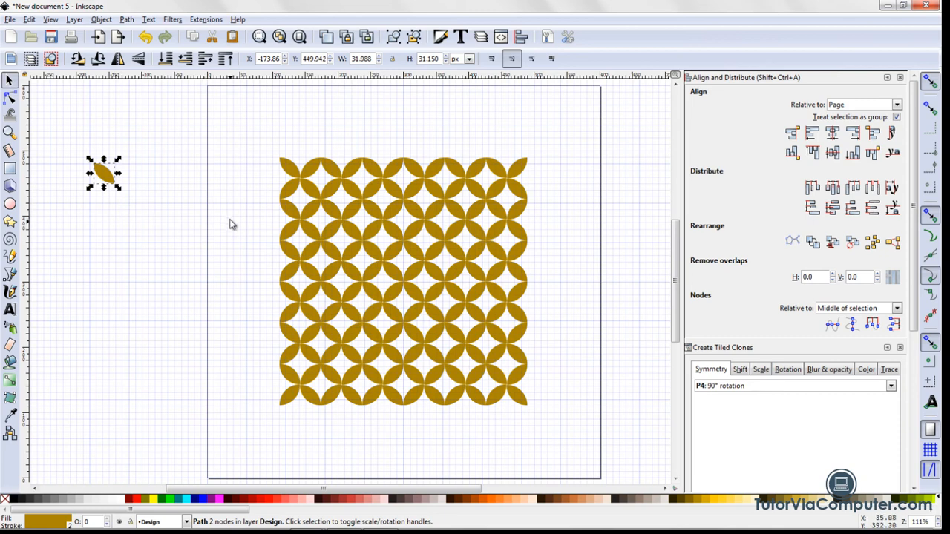
With snapping to the grid enabled, draw a 480 × 480 px square frame around the pattern and set its stroke to #AA8800.
click(11, 172)
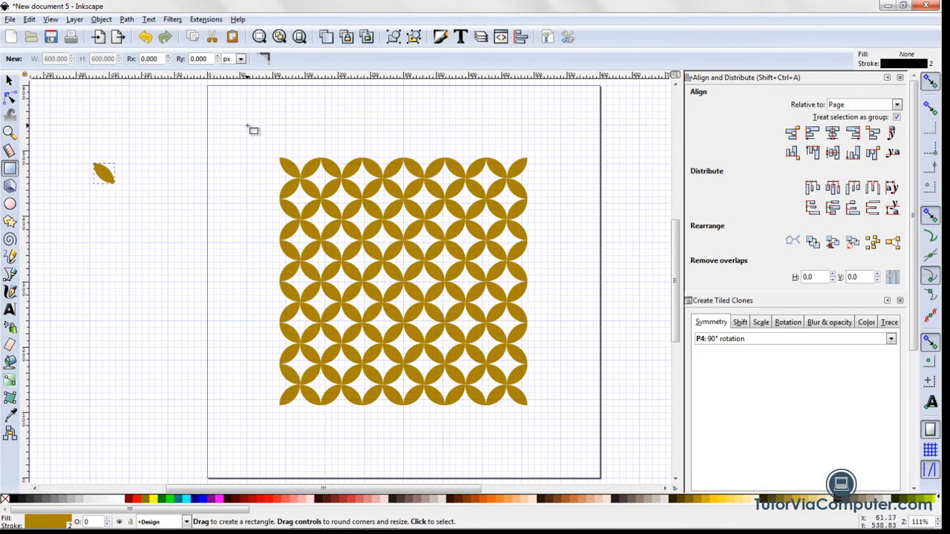
click(933, 448)
drag(246, 125, 560, 438)
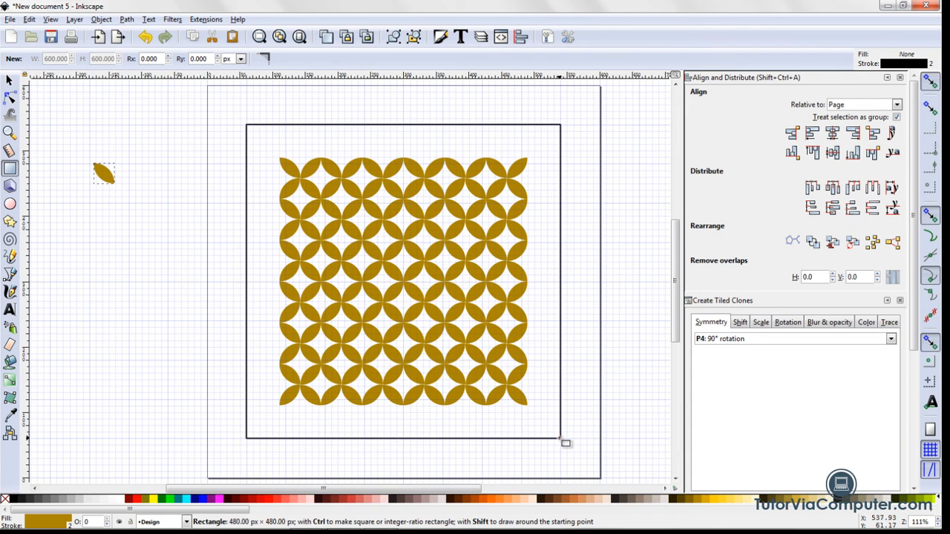
drag(560, 438, 562, 440)
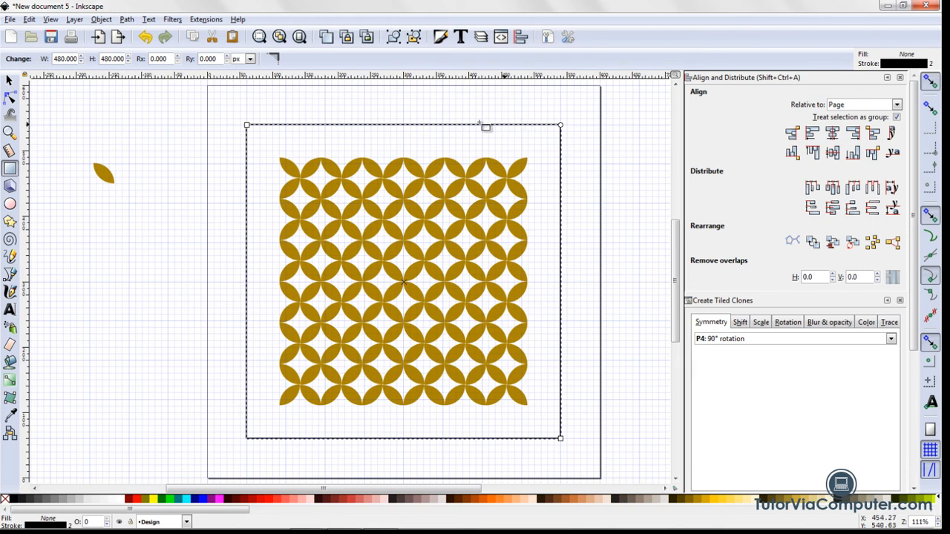
click(697, 503)
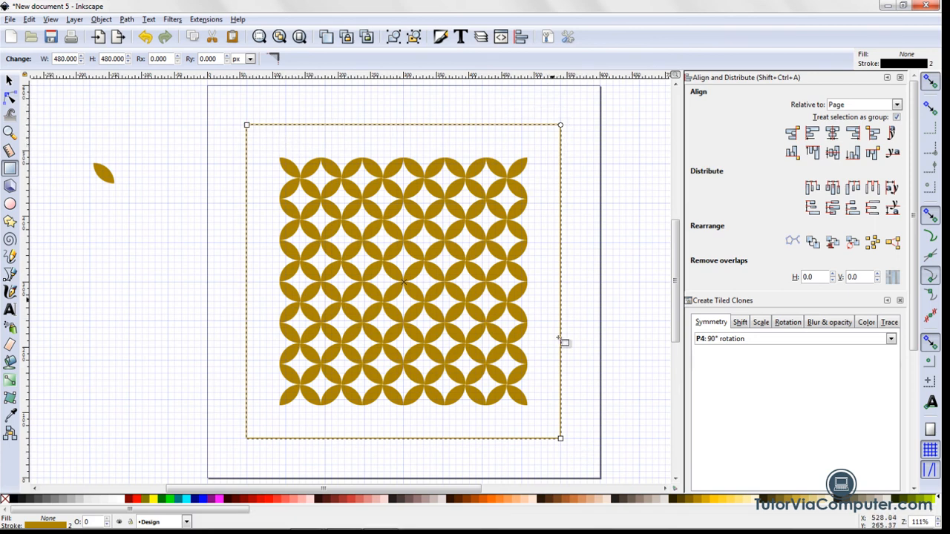
Apply the Combined Lighting bevel filter to the square frame.
click(172, 20)
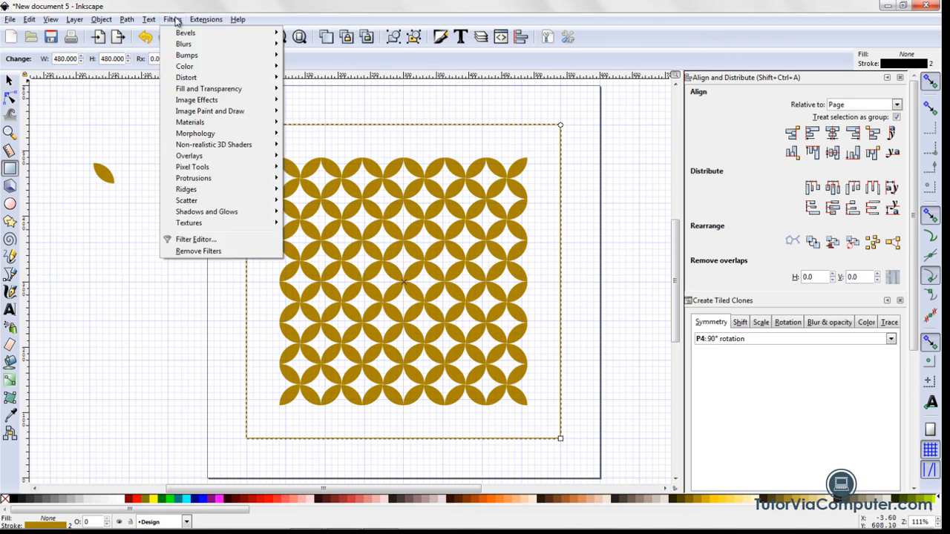
mouse_move(222, 32)
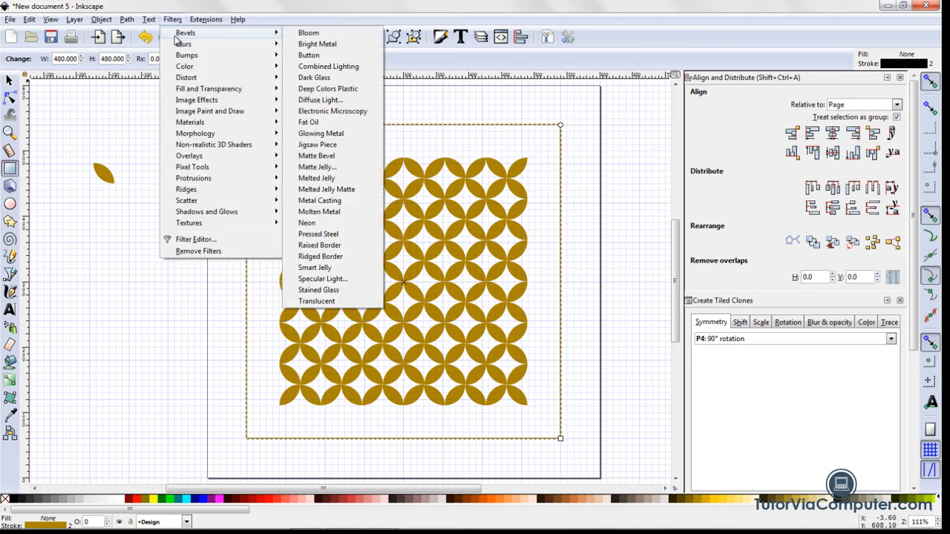
click(328, 67)
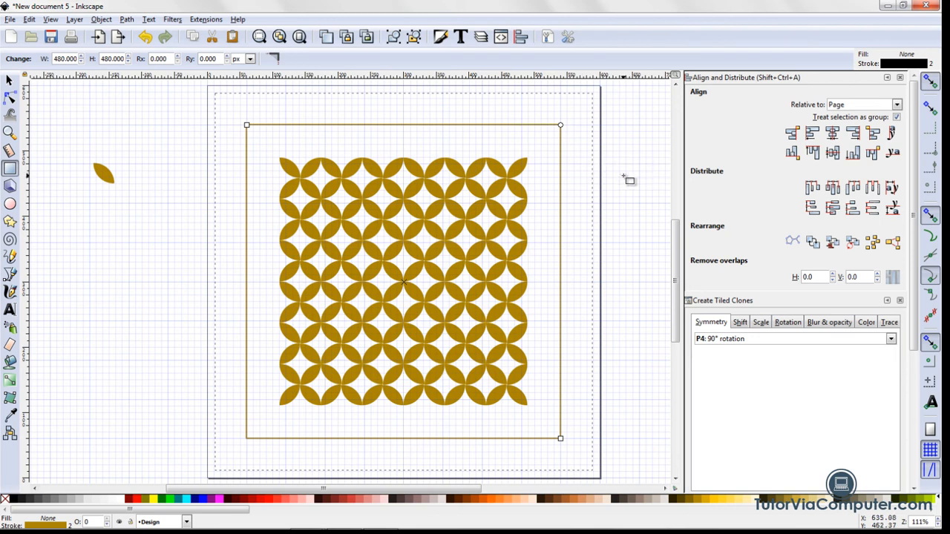
Select the original leaf off the page and apply the Combined Lighting bevel filter to it.
click(9, 80)
click(115, 182)
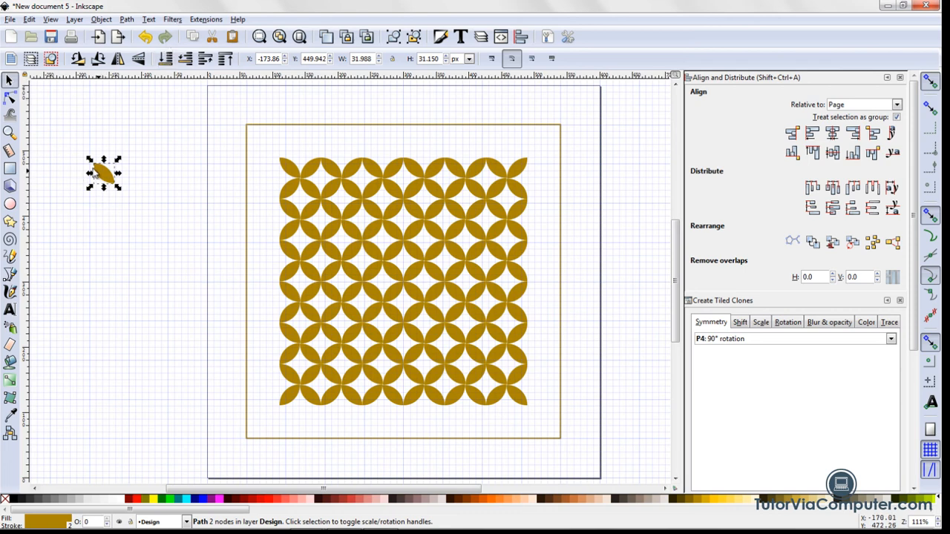
click(171, 20)
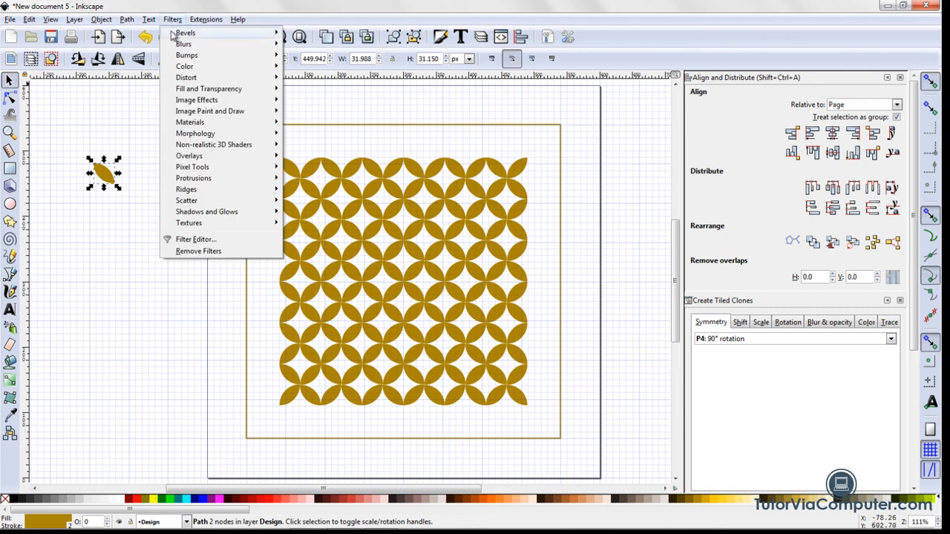
mouse_move(178, 34)
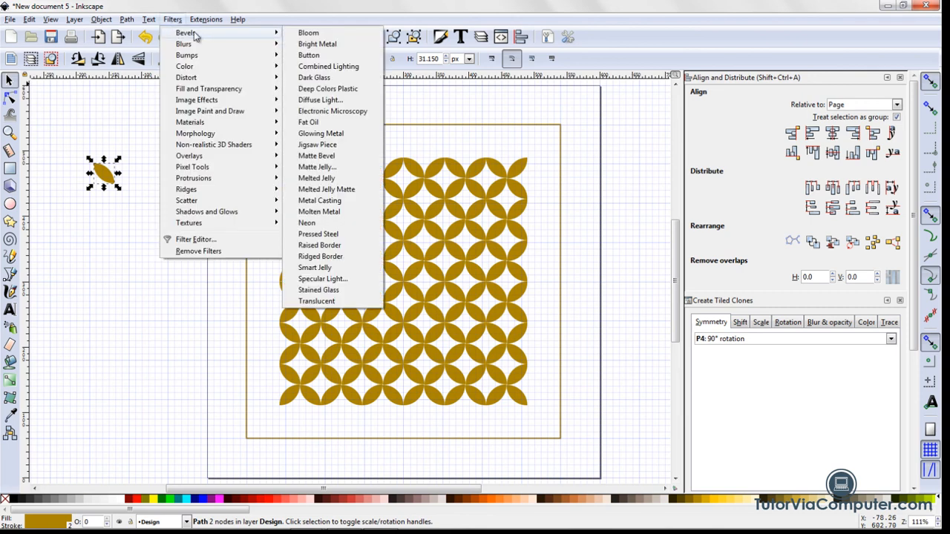
click(326, 67)
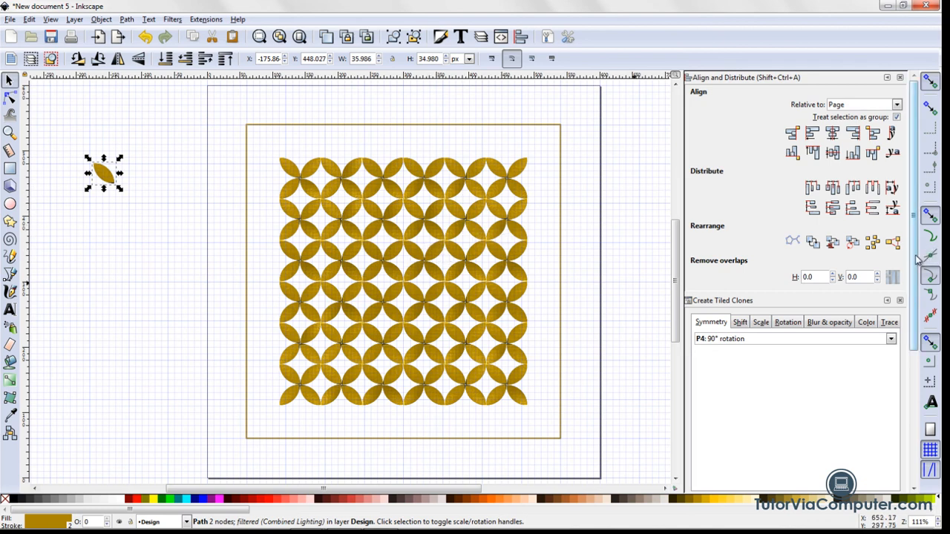
Close the Create Tiled Clones and Align and Distribute dialogs, widen the Layers dialog, and make the Background layer visible.
scroll(918, 259, down, 5)
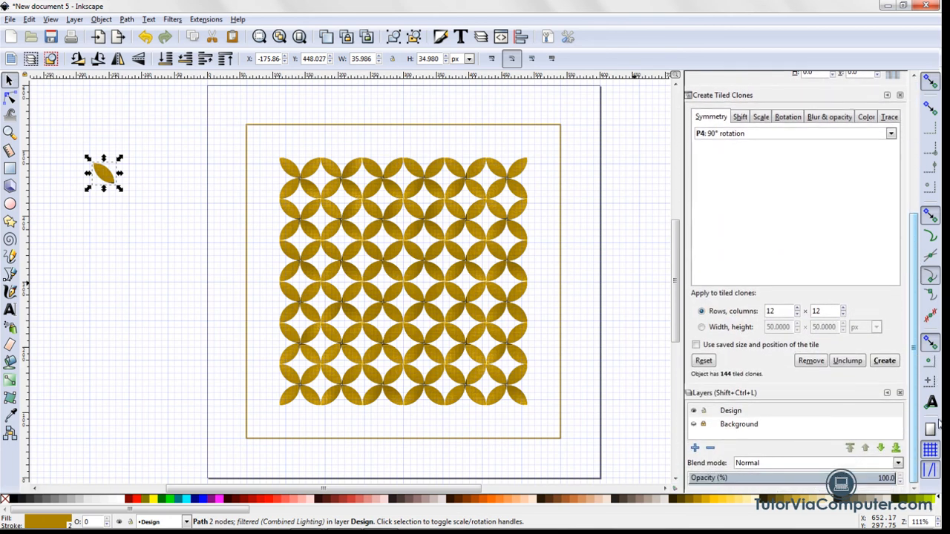
click(901, 96)
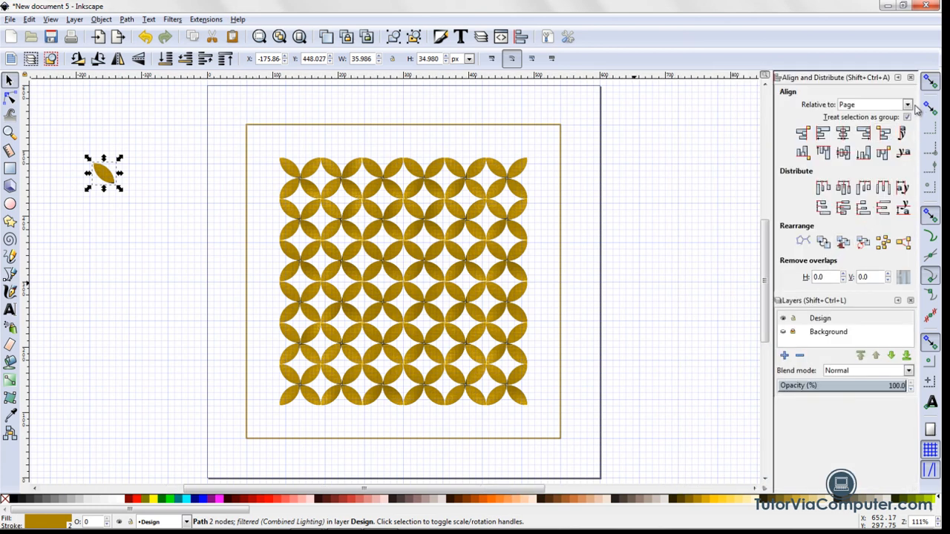
click(910, 77)
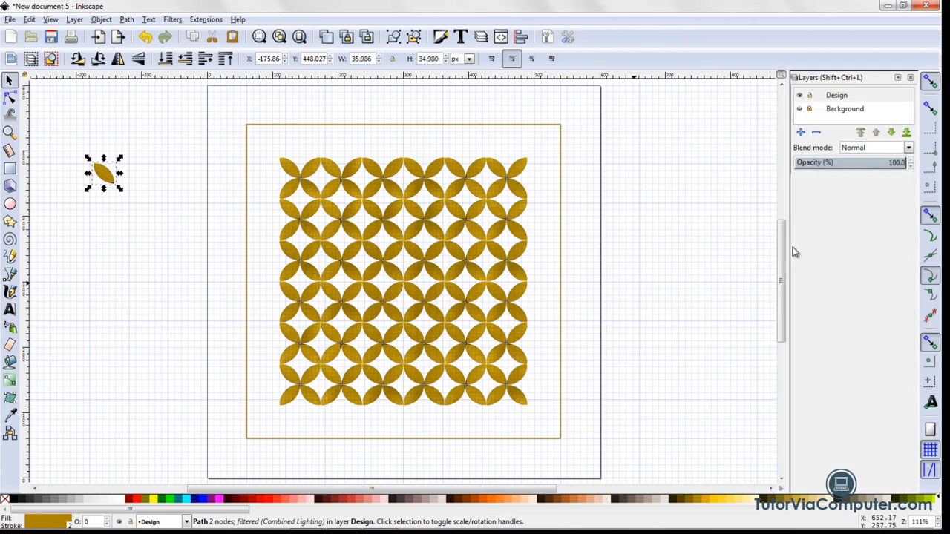
drag(791, 254, 690, 256)
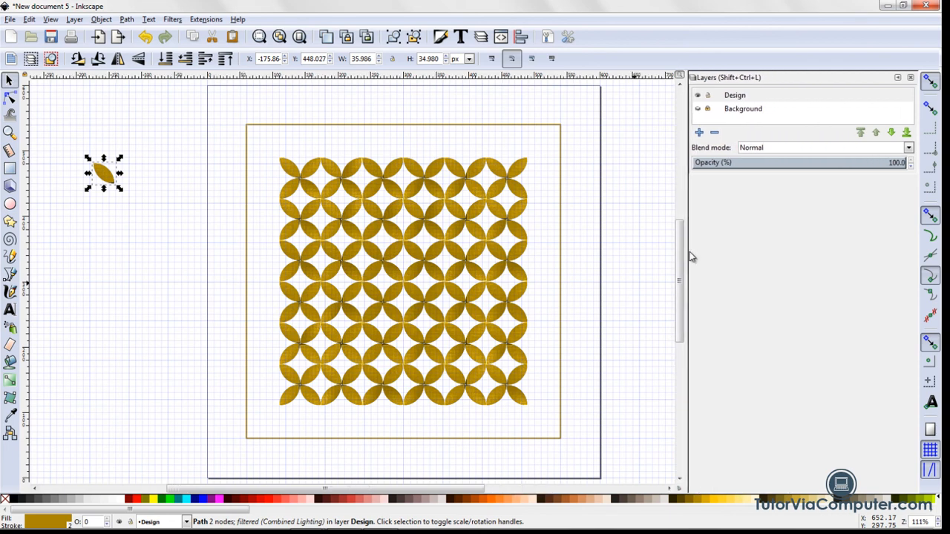
click(738, 111)
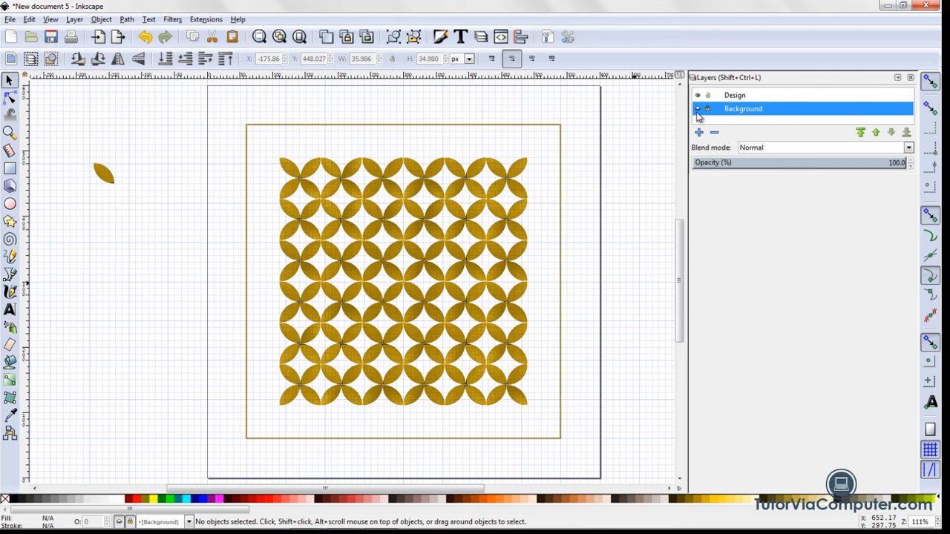
click(697, 109)
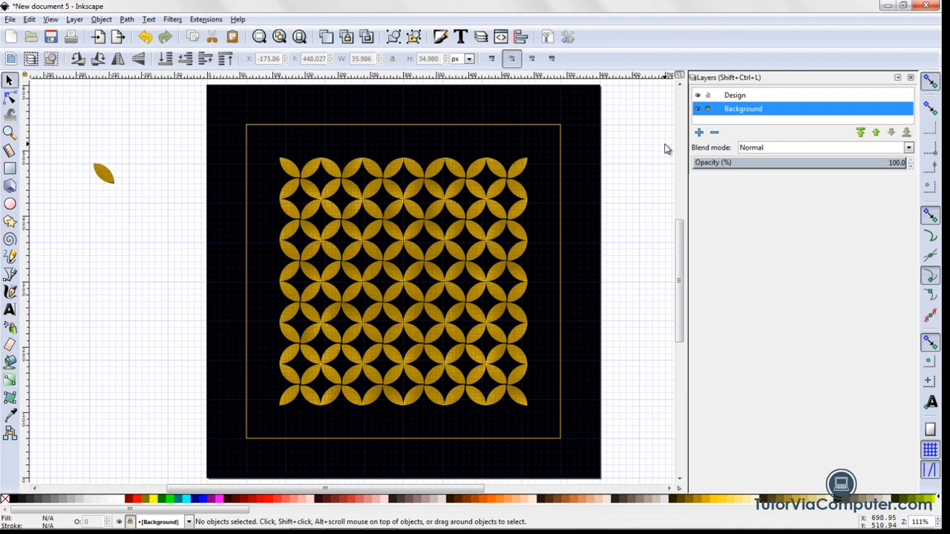
Select the 12 leaf clones along the pattern's diagonal from the upper-right corner to the lower-left corner.
click(519, 174)
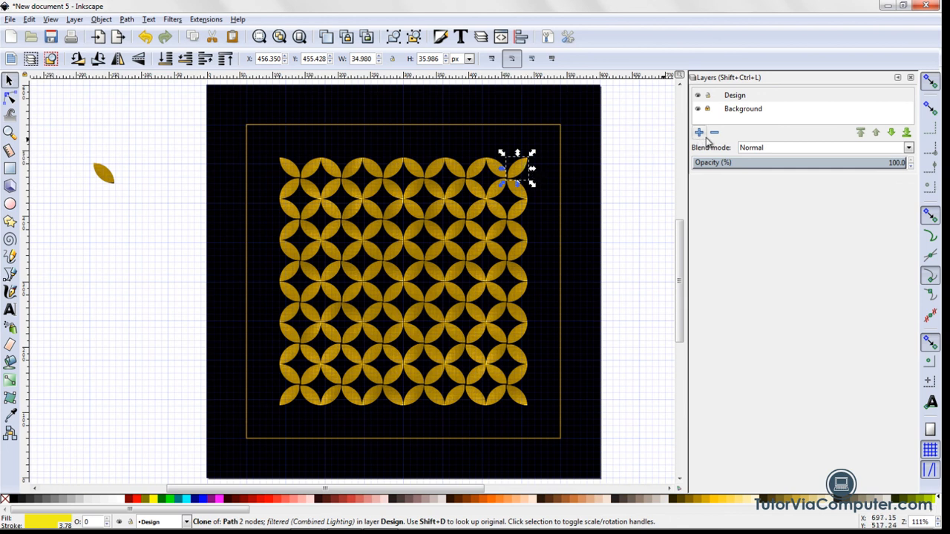
key(shift)
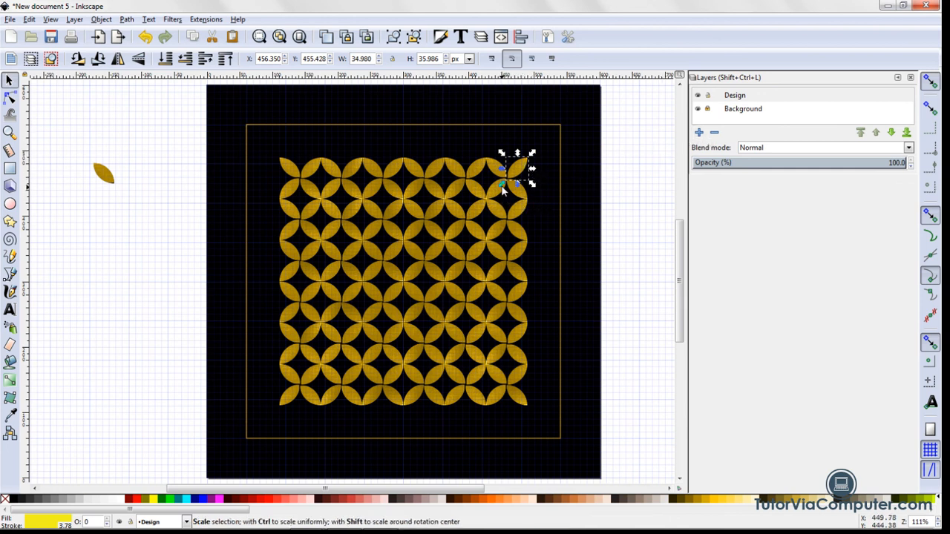
shift+click(502, 196)
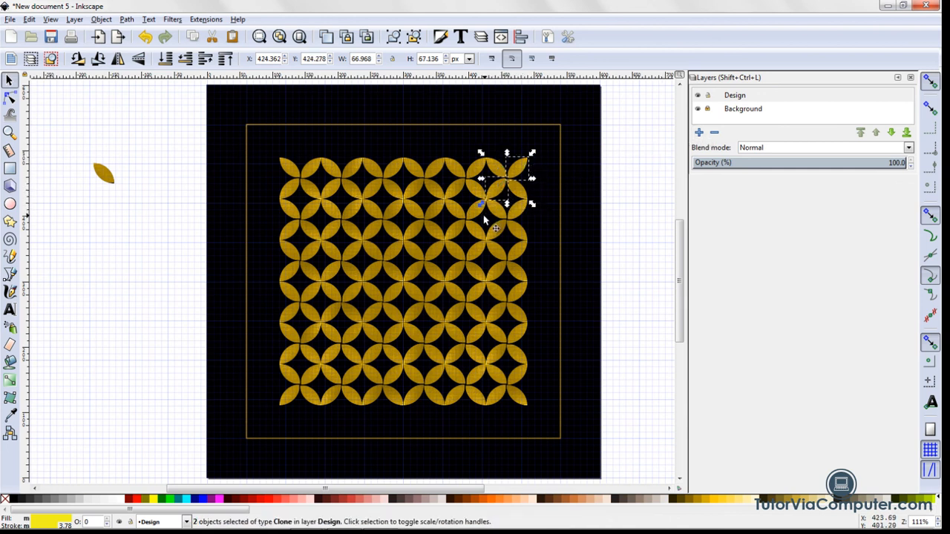
shift+click(475, 211)
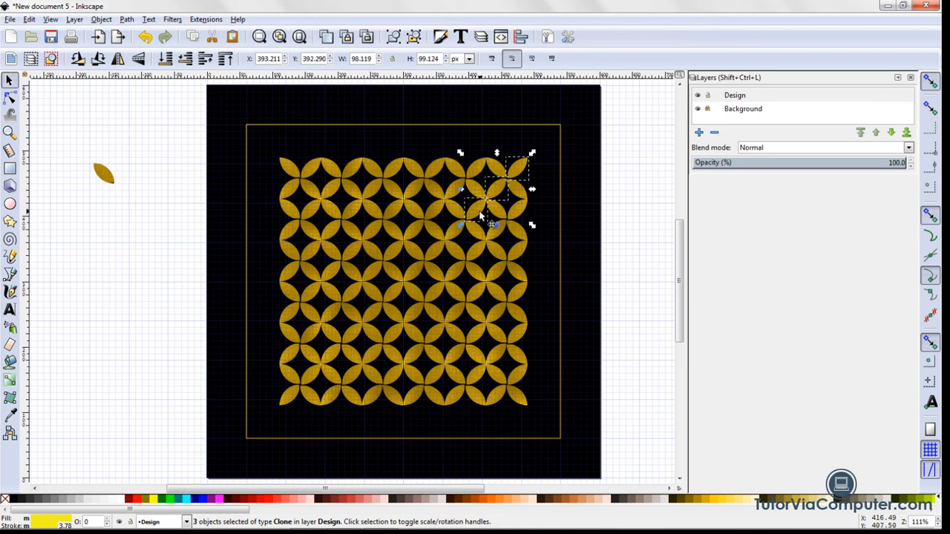
shift+click(458, 238)
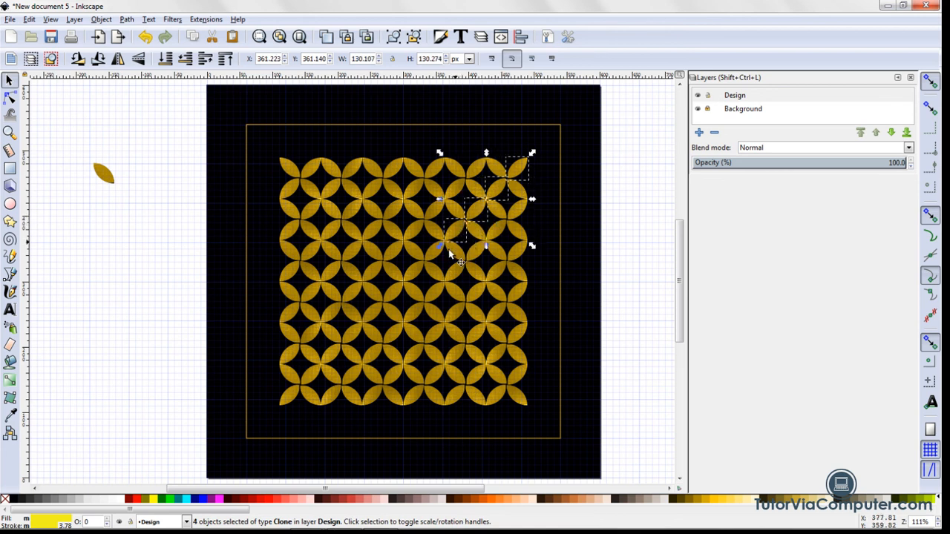
shift+click(430, 259)
shift+click(413, 270)
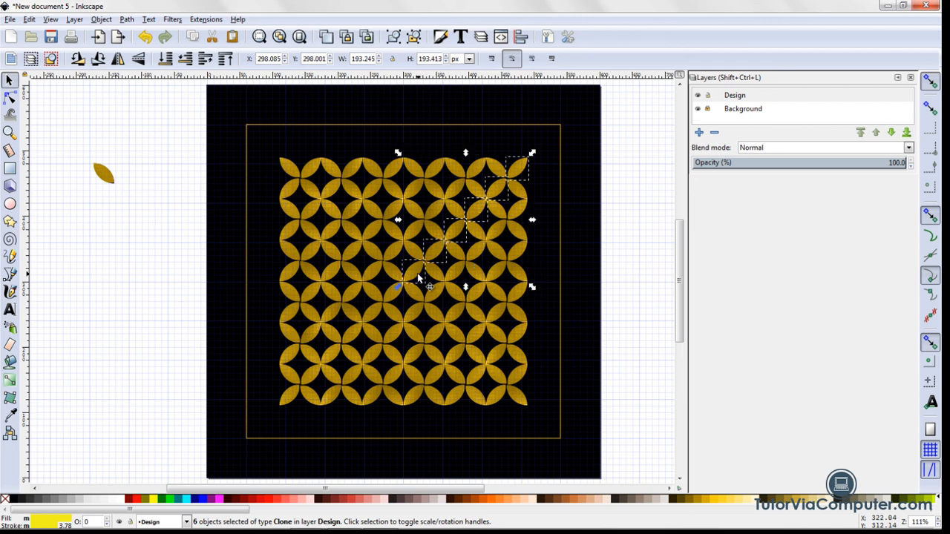
shift+click(393, 301)
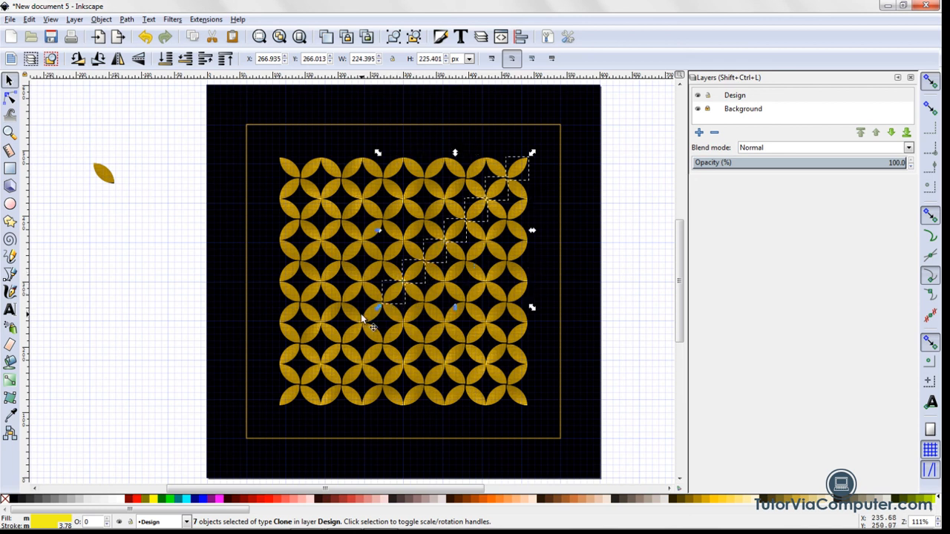
shift+click(366, 313)
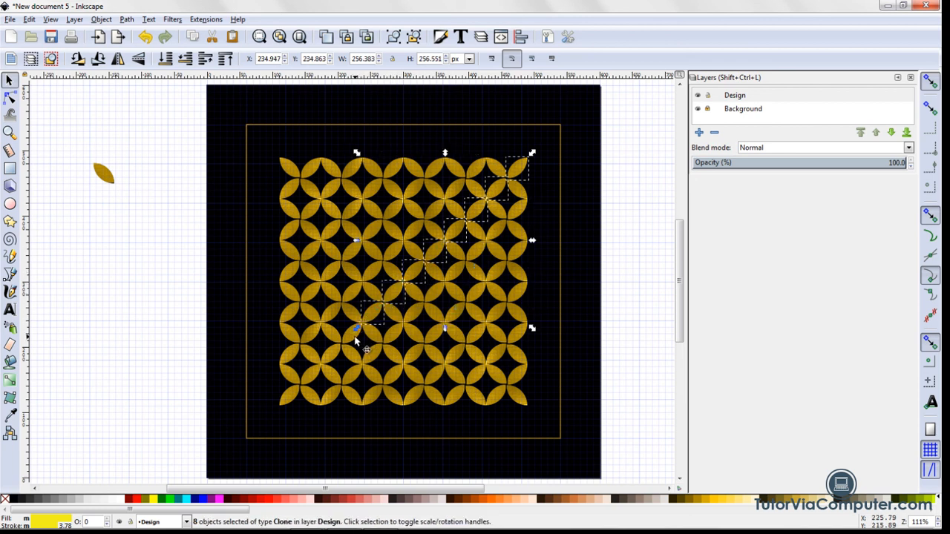
shift+click(338, 354)
shift+click(336, 355)
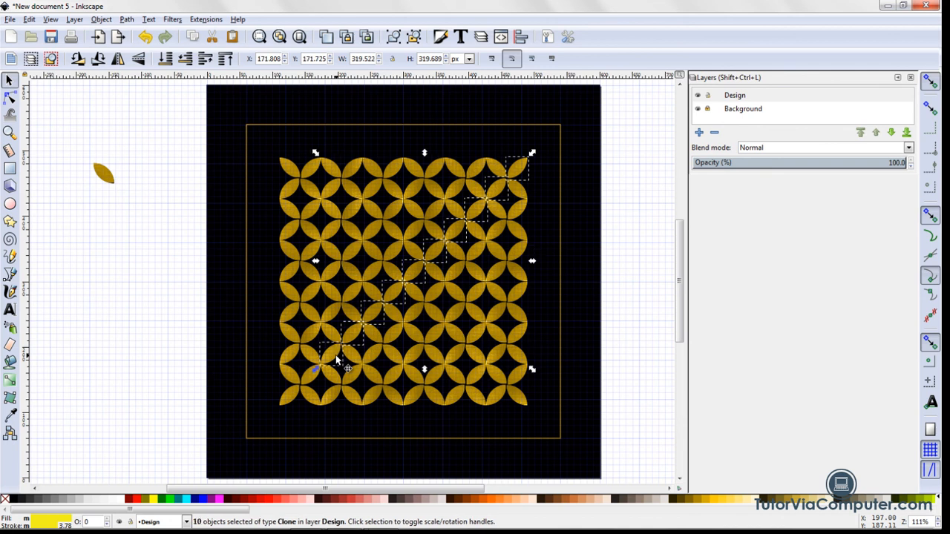
shift+click(310, 381)
shift+click(287, 399)
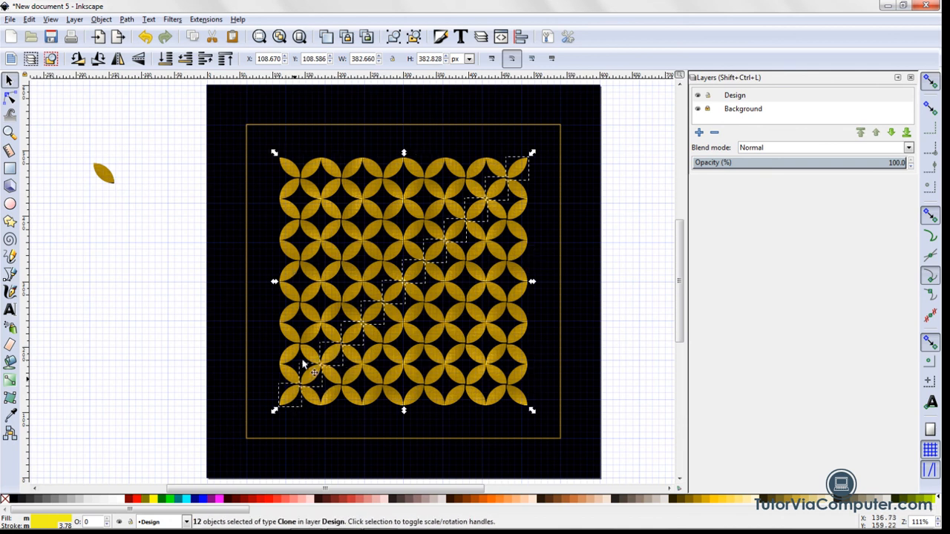
Add the 12 leaf clones along the diagonal from the upper-left corner to the lower-right corner to the selection.
shift+click(291, 170)
shift+click(334, 204)
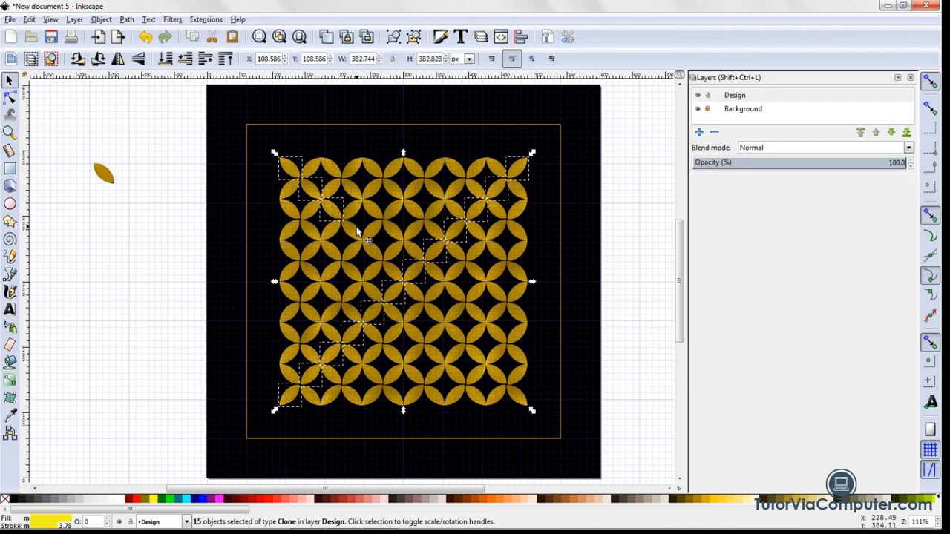
shift+click(354, 236)
shift+click(374, 254)
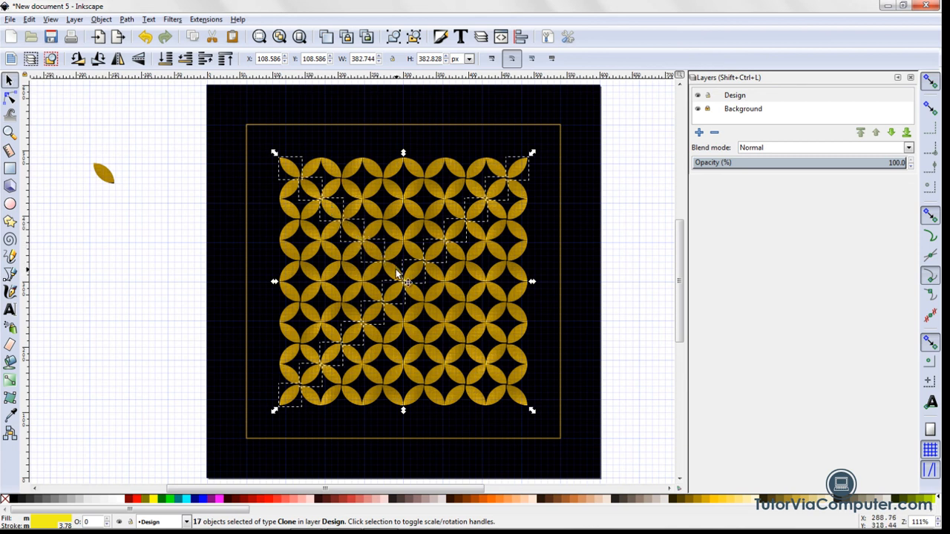
shift+click(398, 272)
shift+click(407, 288)
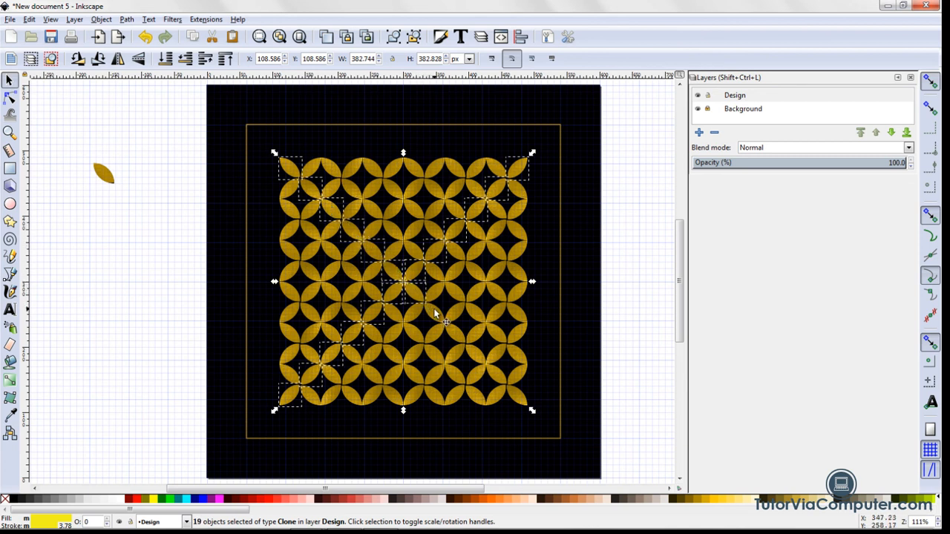
shift+click(434, 314)
shift+click(452, 328)
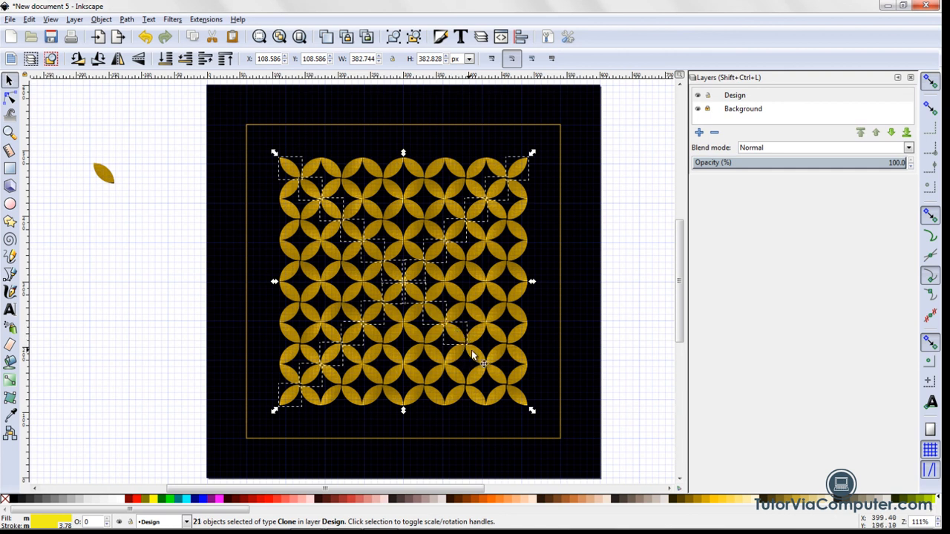
shift+click(486, 362)
shift+click(503, 380)
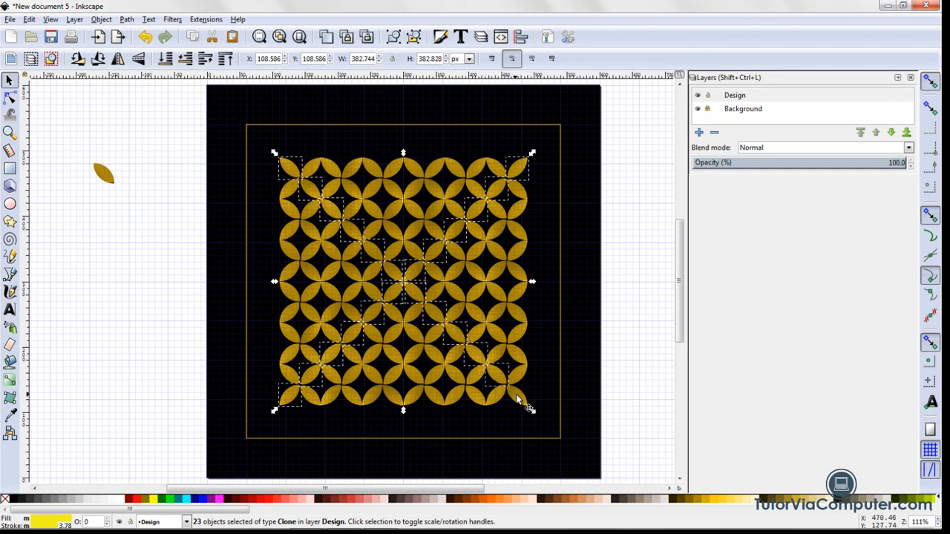
shift+click(520, 400)
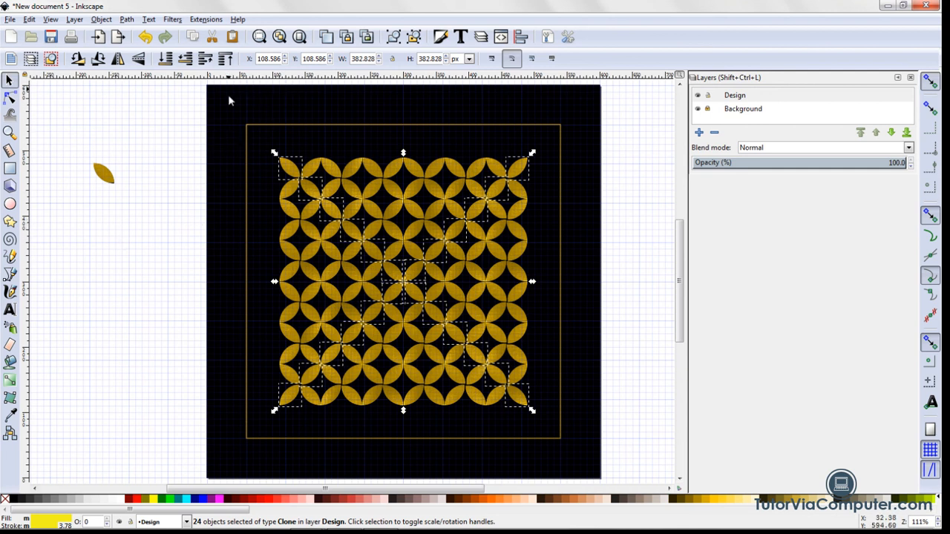
Unlink the selected diagonal clones from the original leaf, set their fill and stroke to #554400, and deselect them.
click(368, 37)
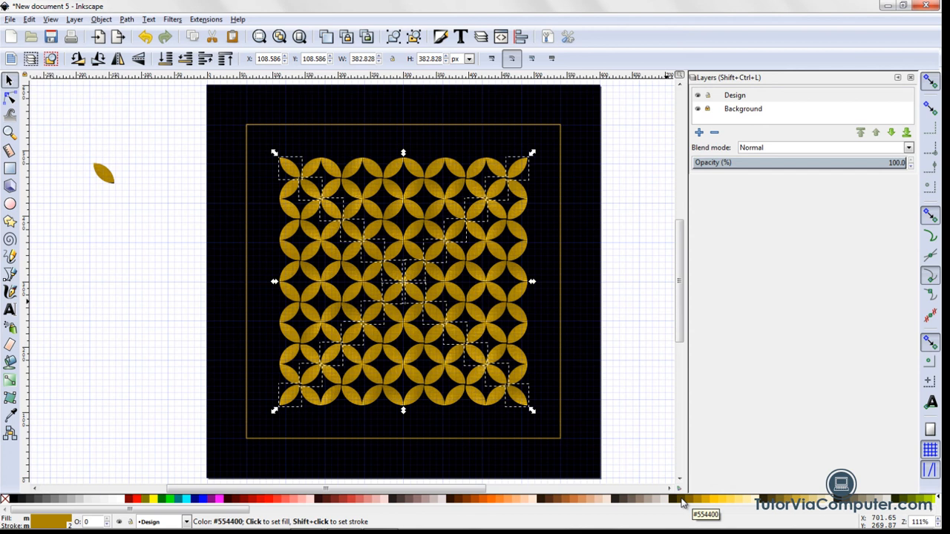
click(682, 503)
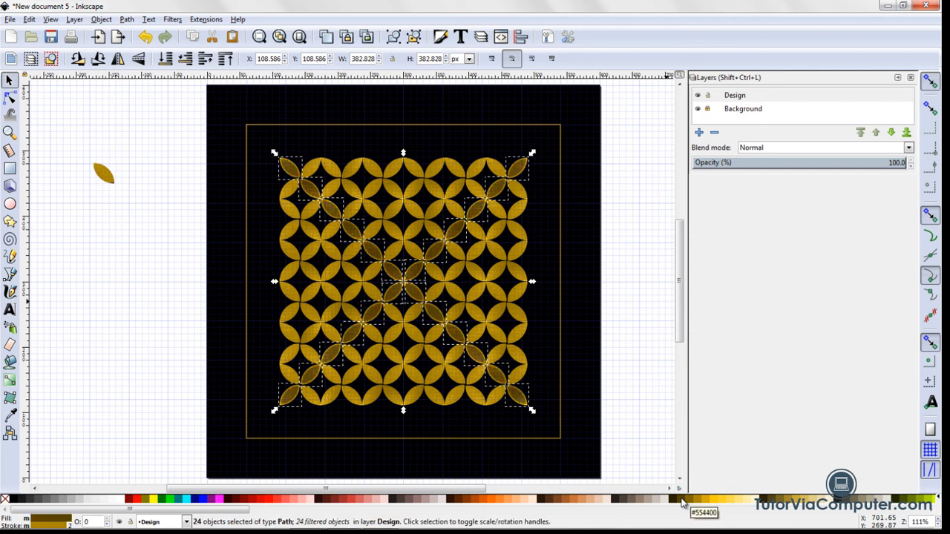
key(shift)
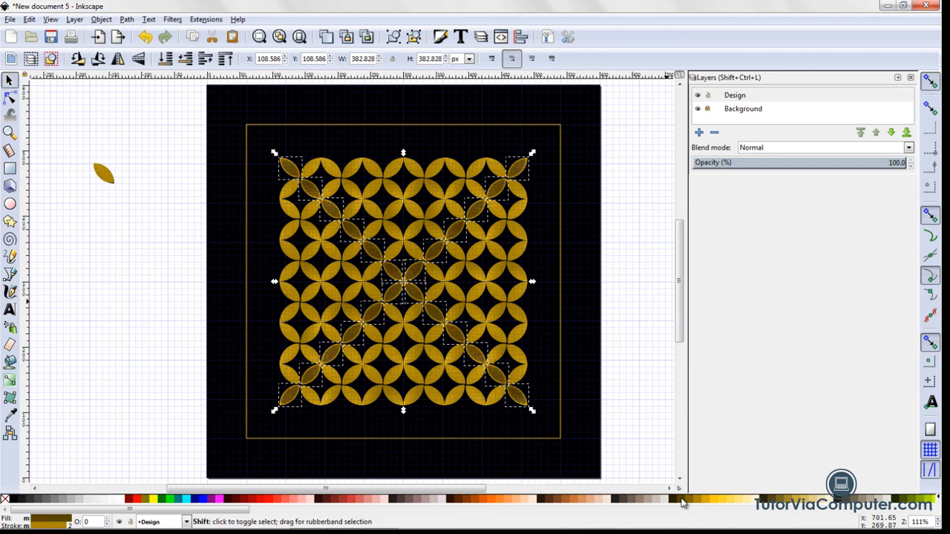
shift+click(683, 504)
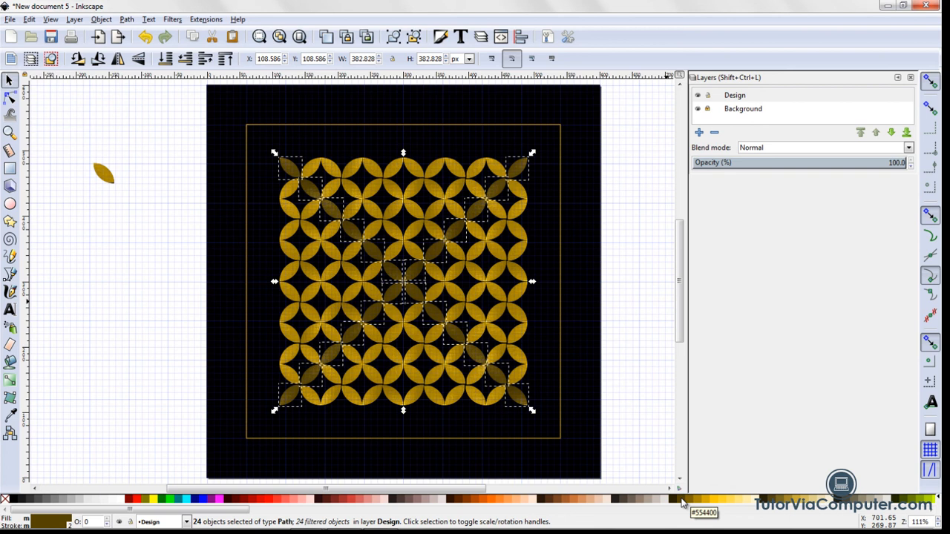
click(656, 397)
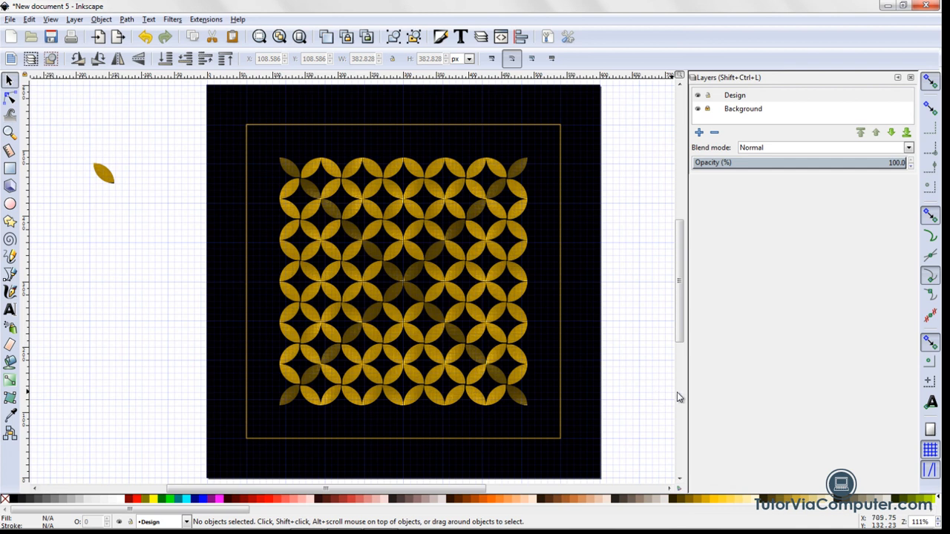
Recolor the original leaf off the page with #FFCC00 for both fill and stroke.
click(112, 176)
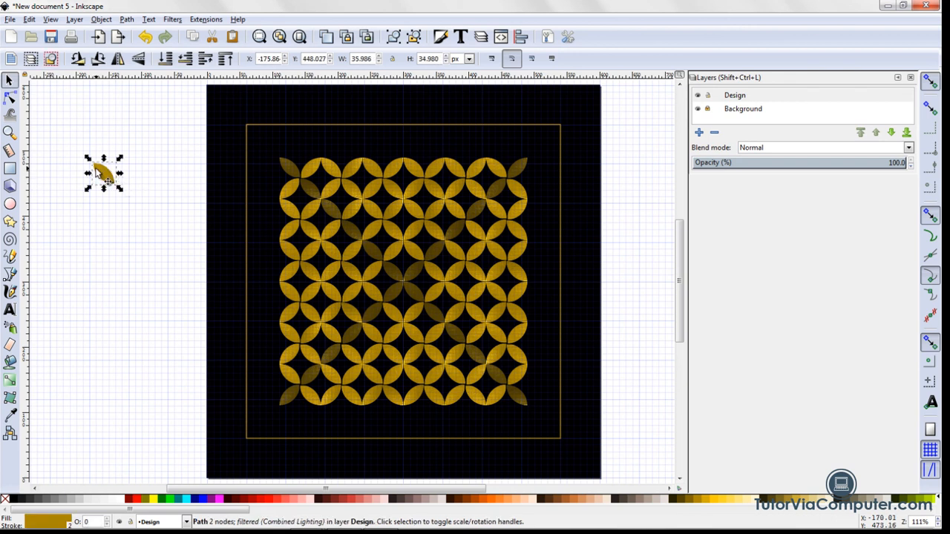
click(708, 503)
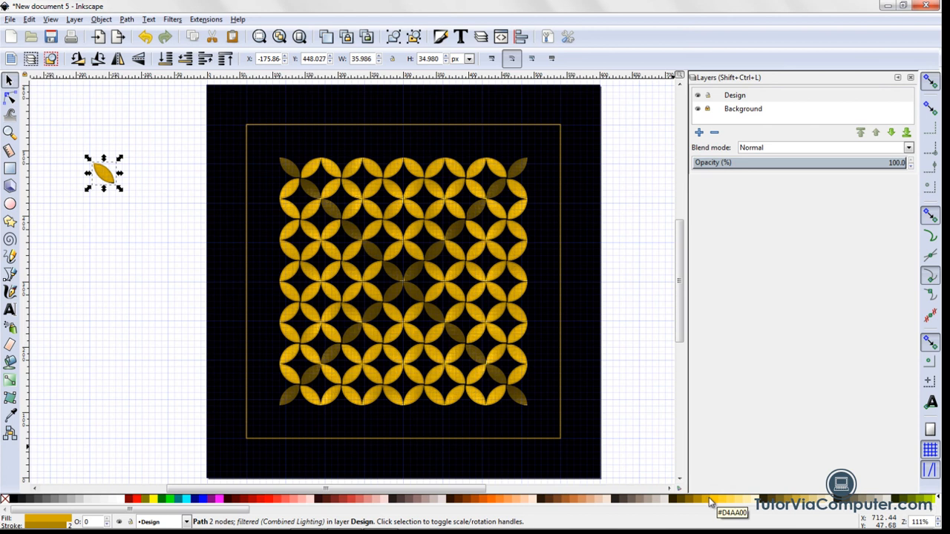
click(716, 502)
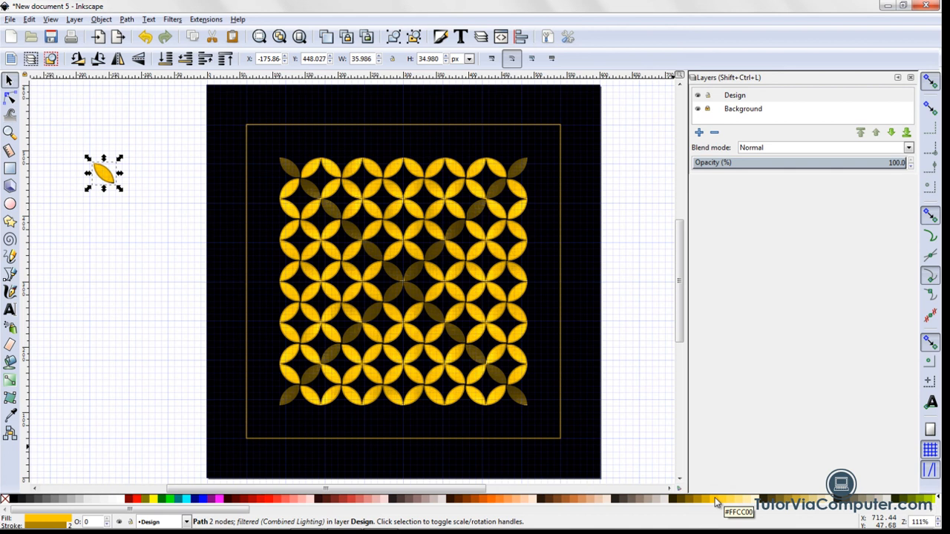
key(shift)
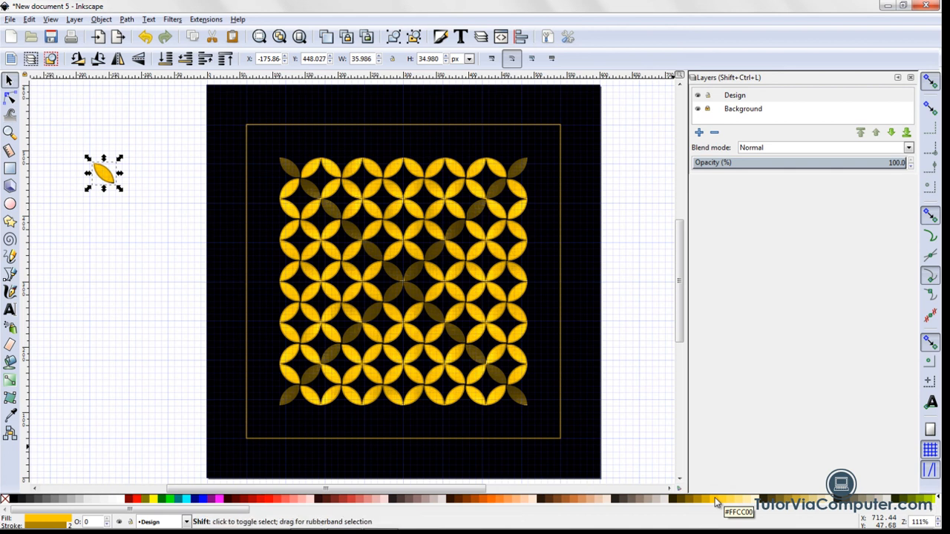
shift+click(716, 502)
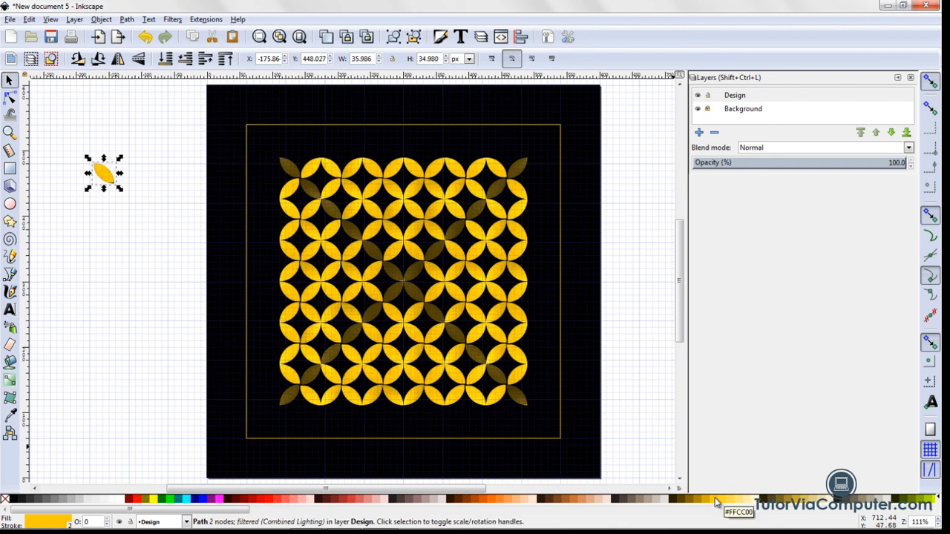